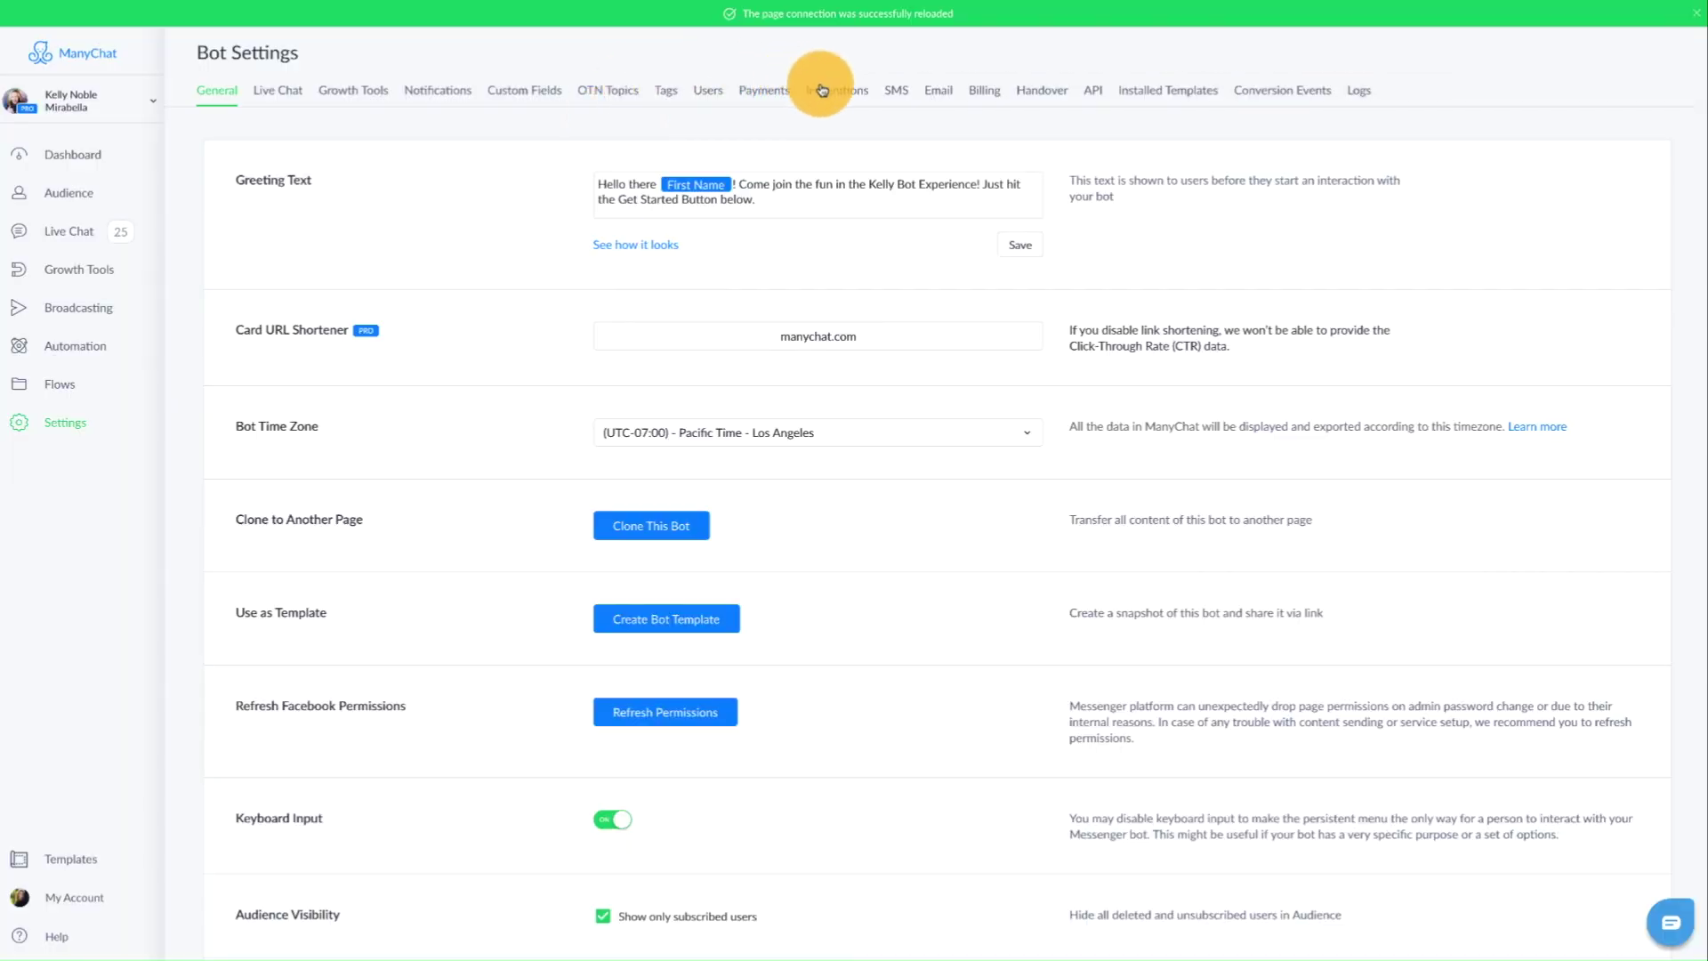
Step: Open the bot's Settings page from the ManyChat sidebar to reach its integration settings
click(821, 90)
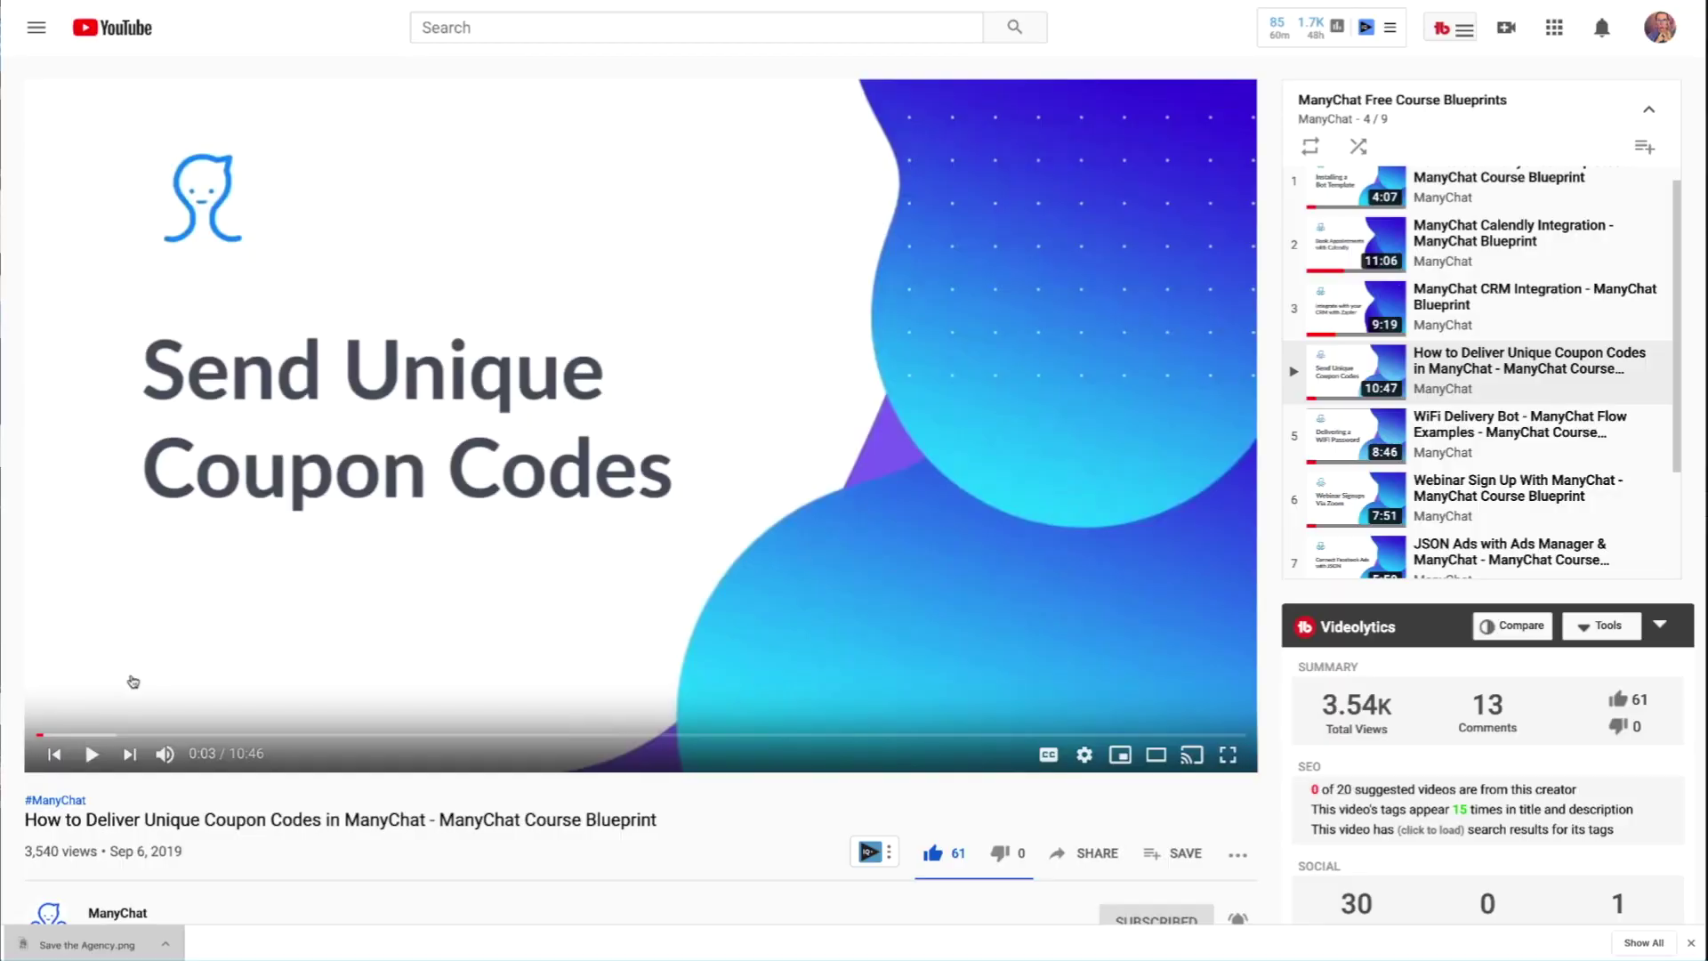
Step: Start playing the YouTube tutorial on delivering unique coupon codes in ManyChat
click(92, 755)
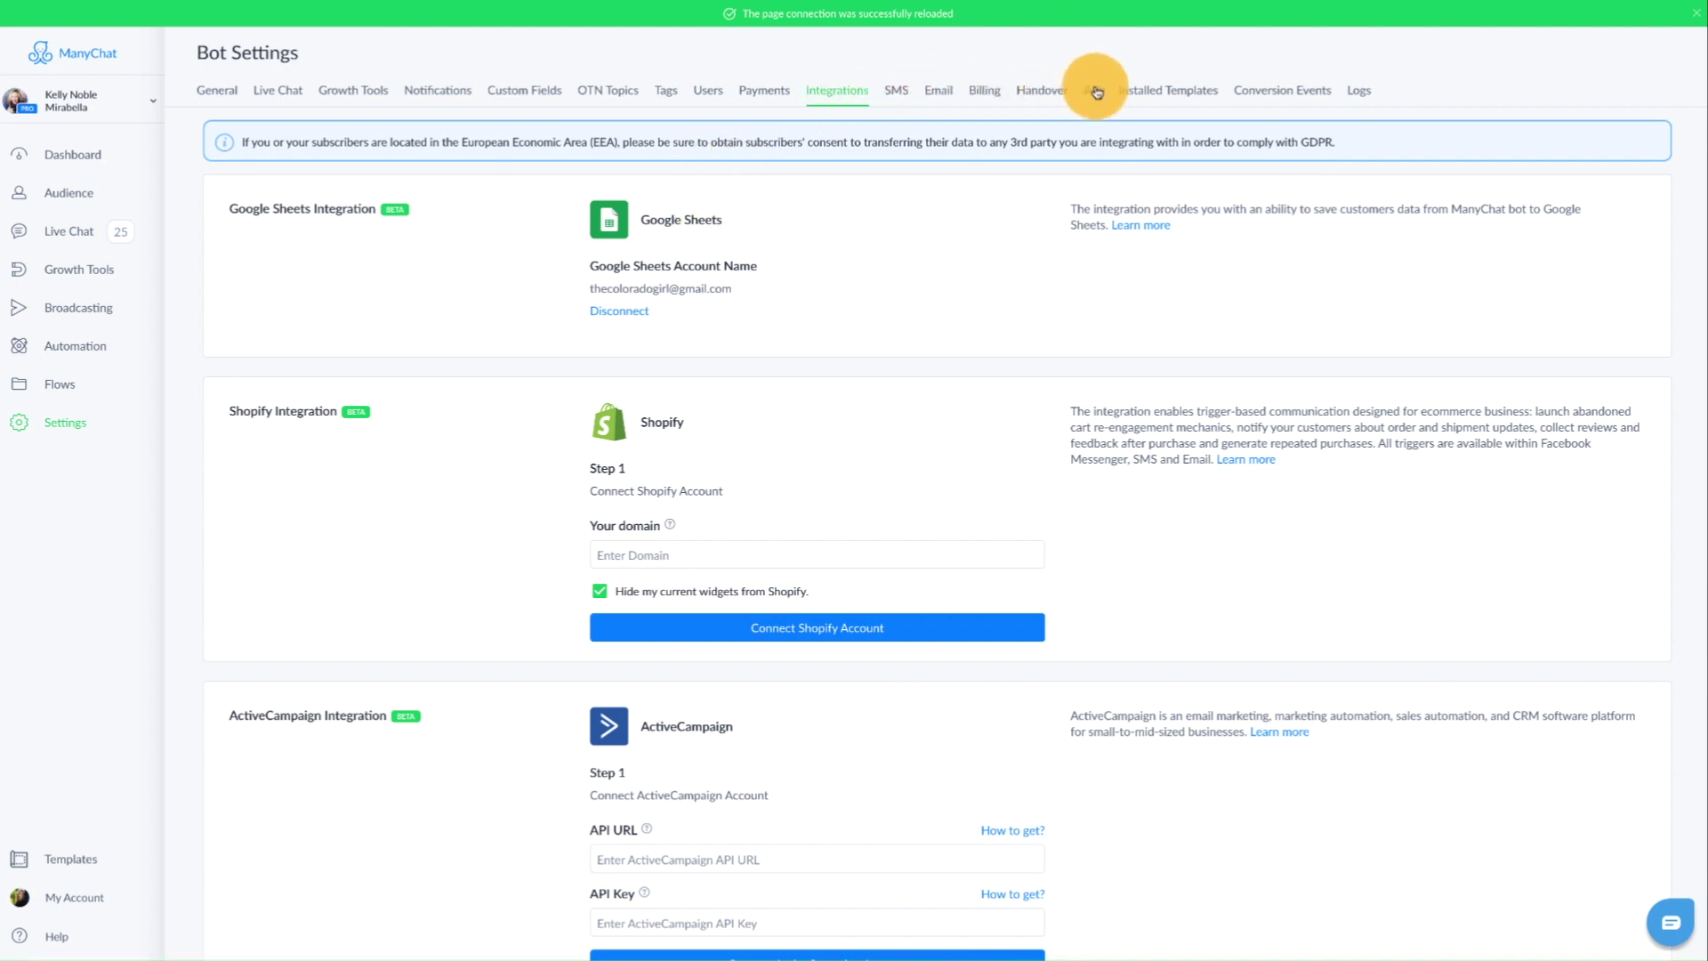
Step: Open Custom Fields, draft a user field named User_Voucher_ID, then discard it
click(534, 91)
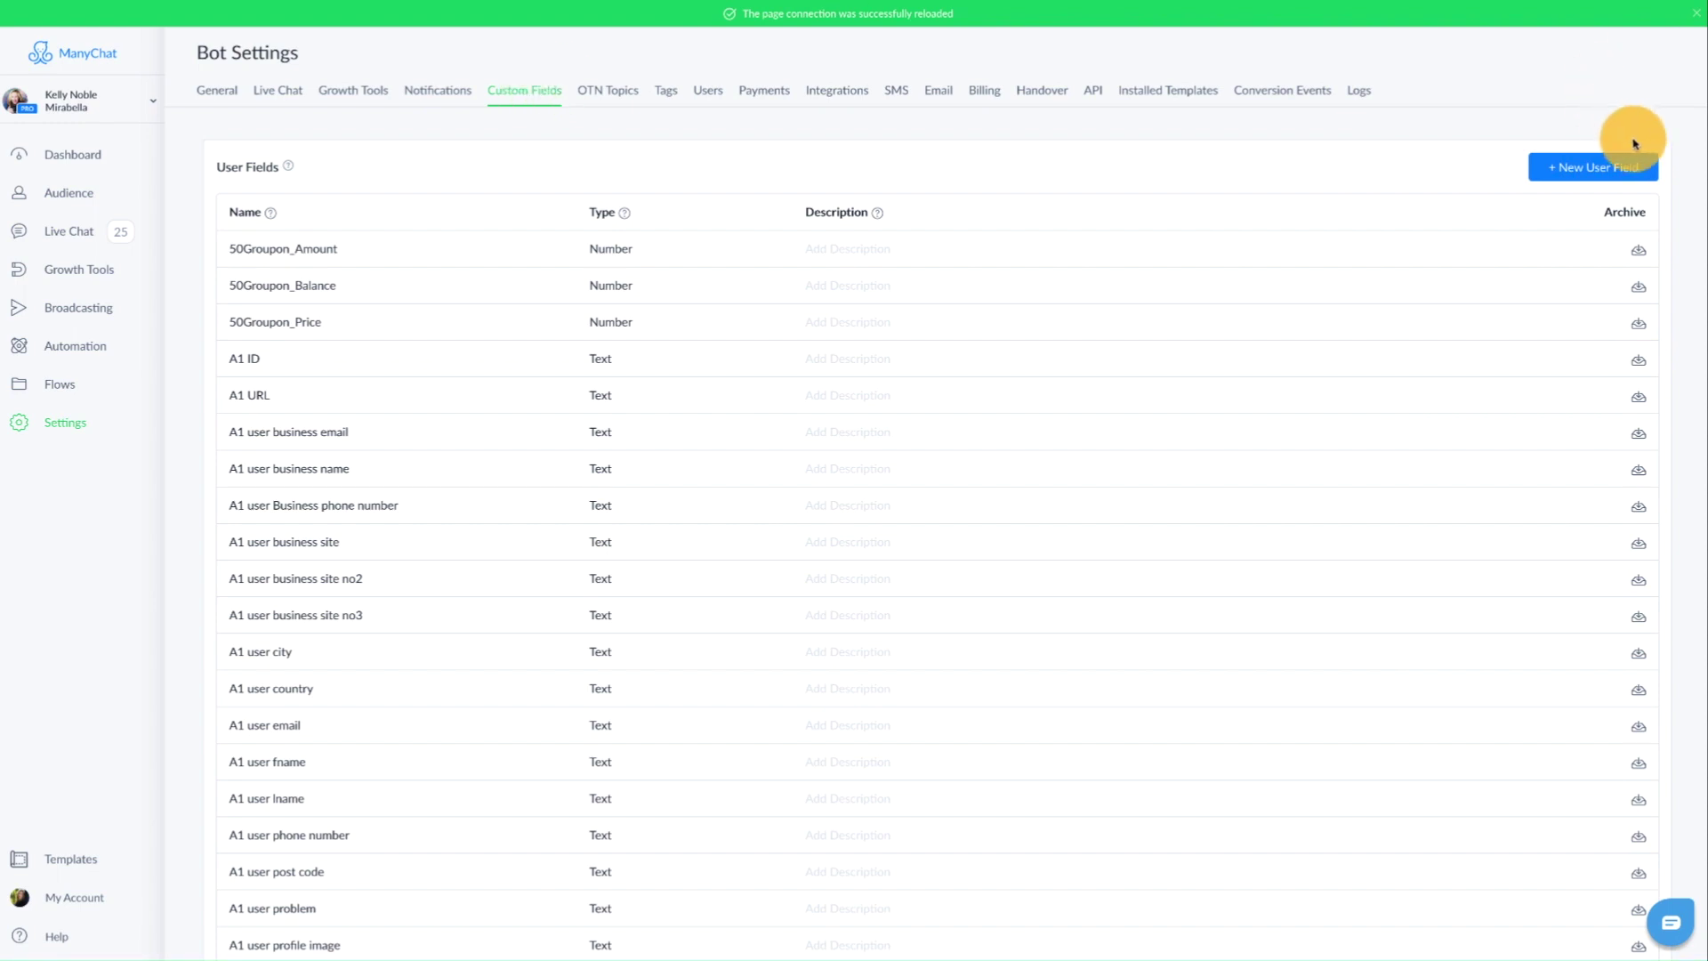
click(1598, 171)
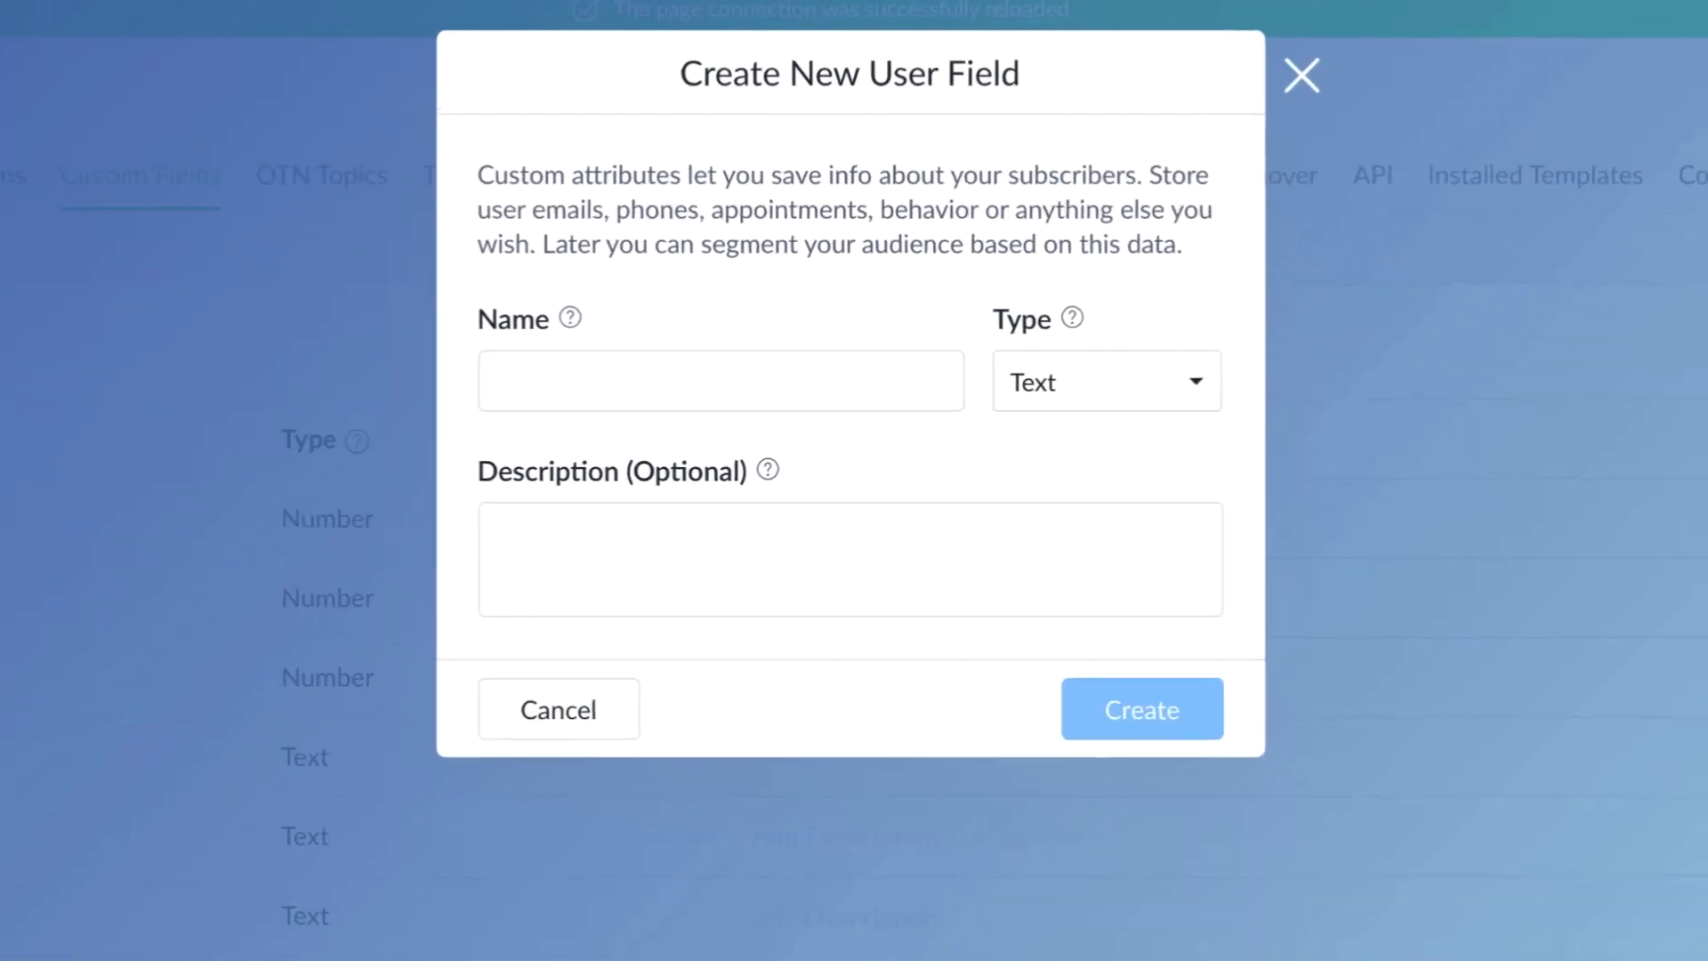
click(762, 387)
text(Voucher_Code1)
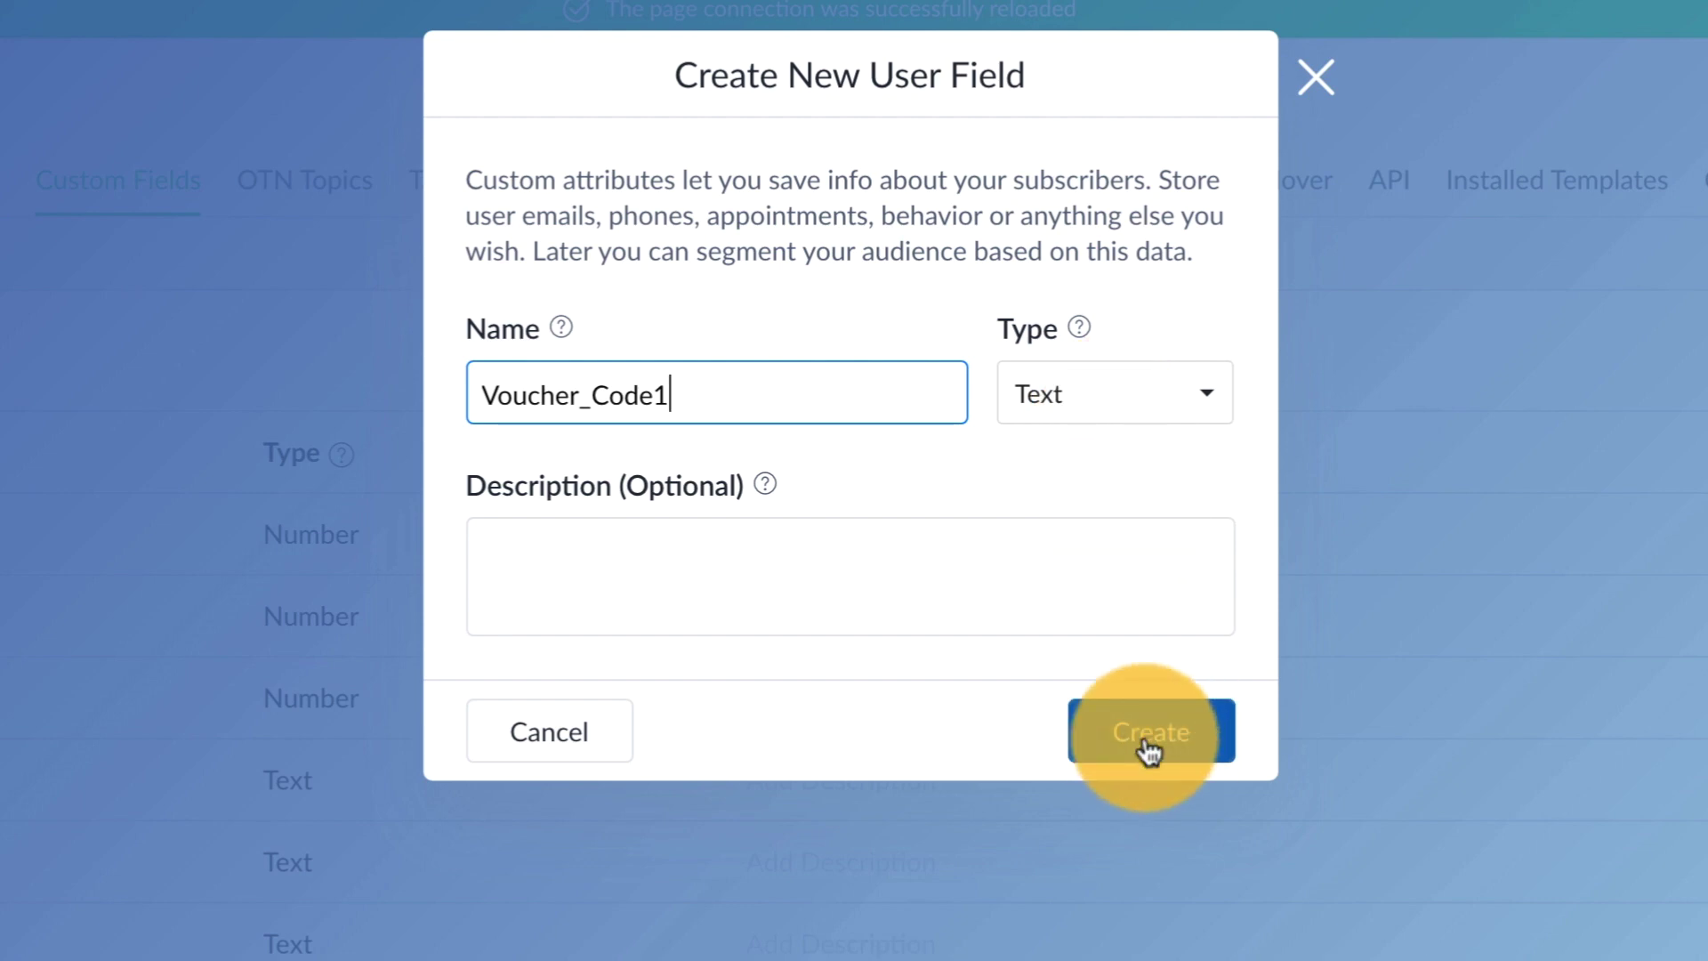
click(736, 377)
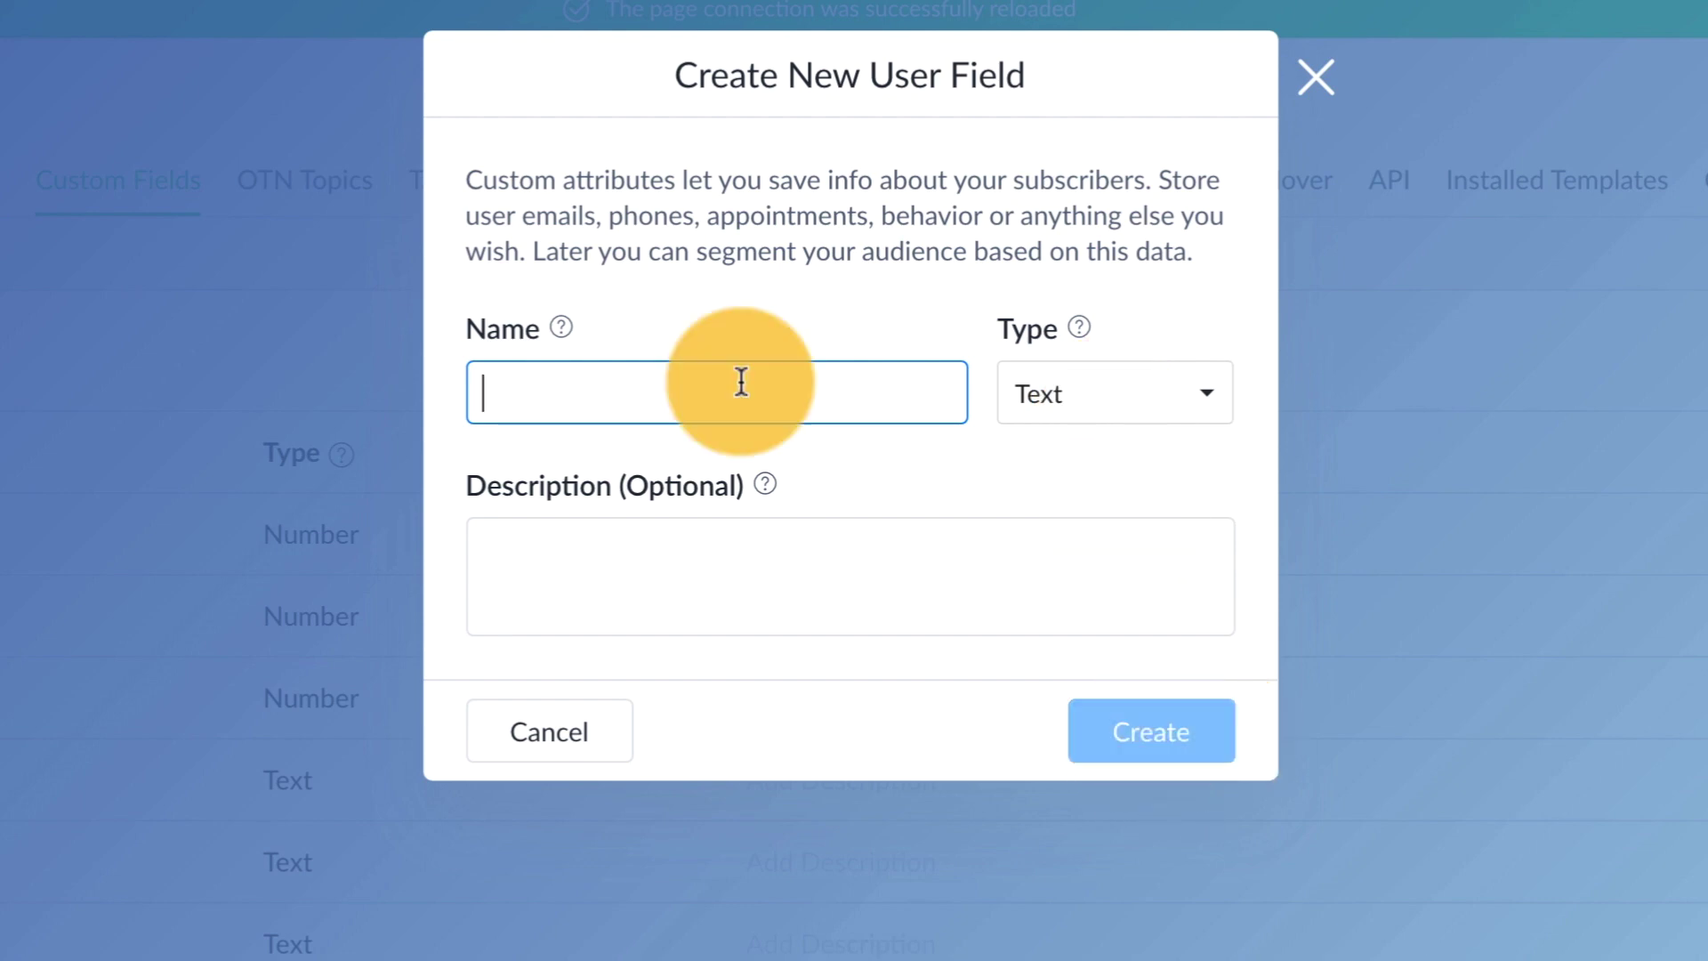
text(User)
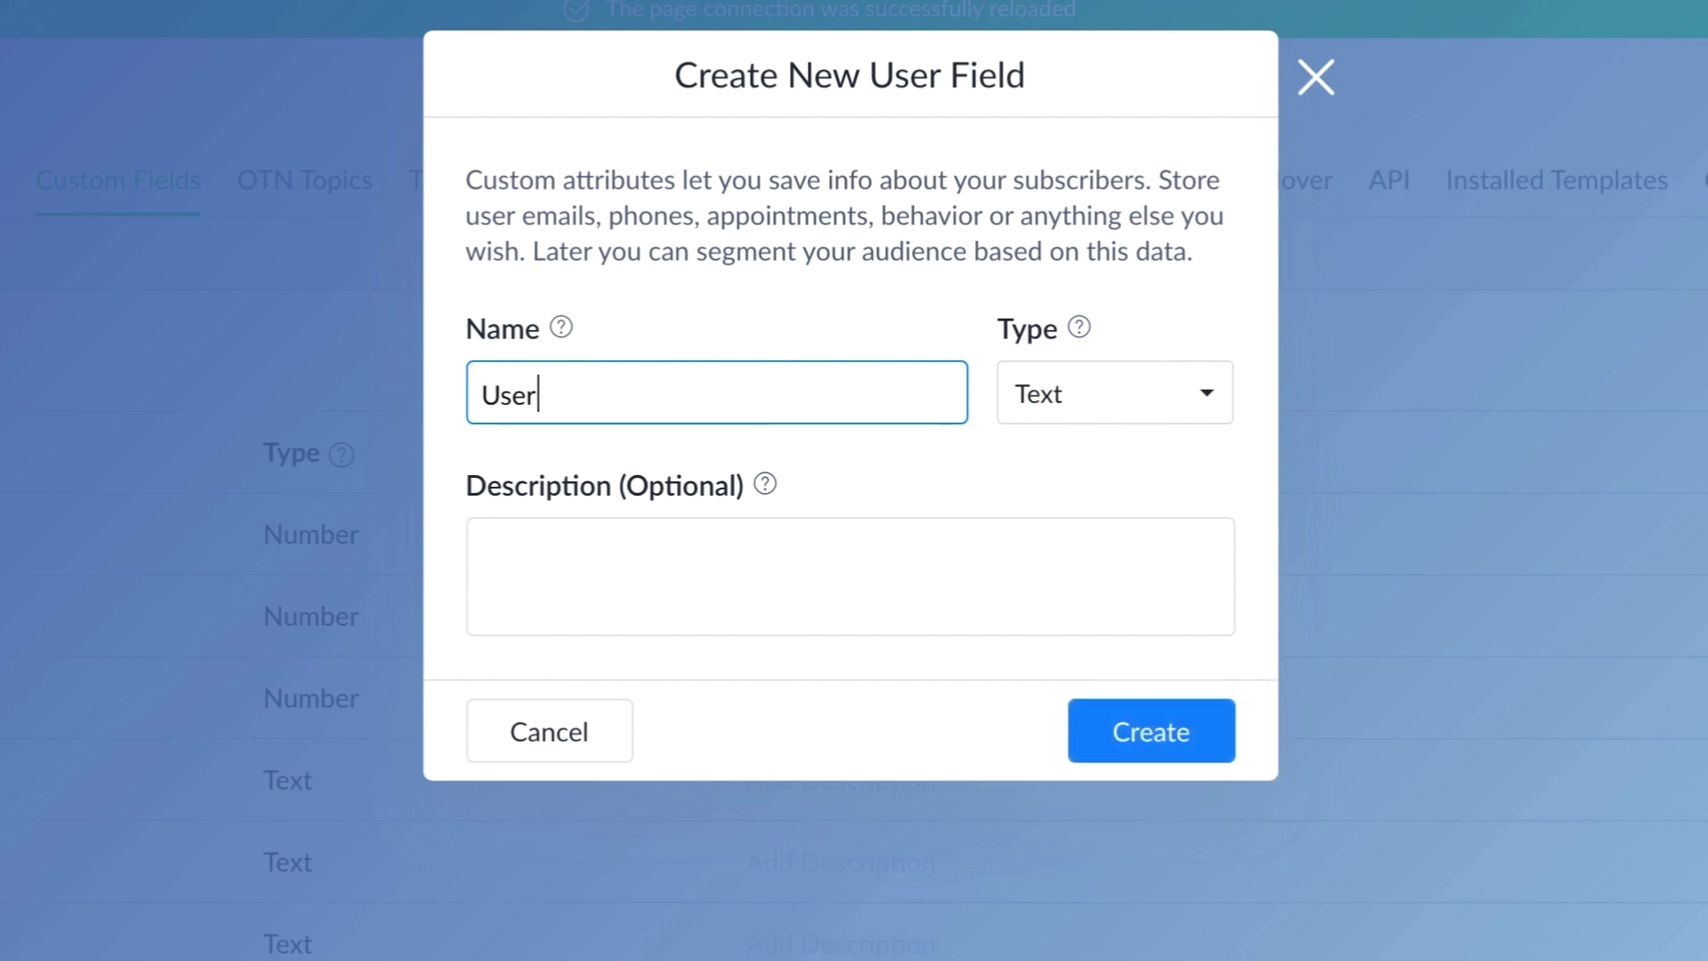
text(_Voucher_)
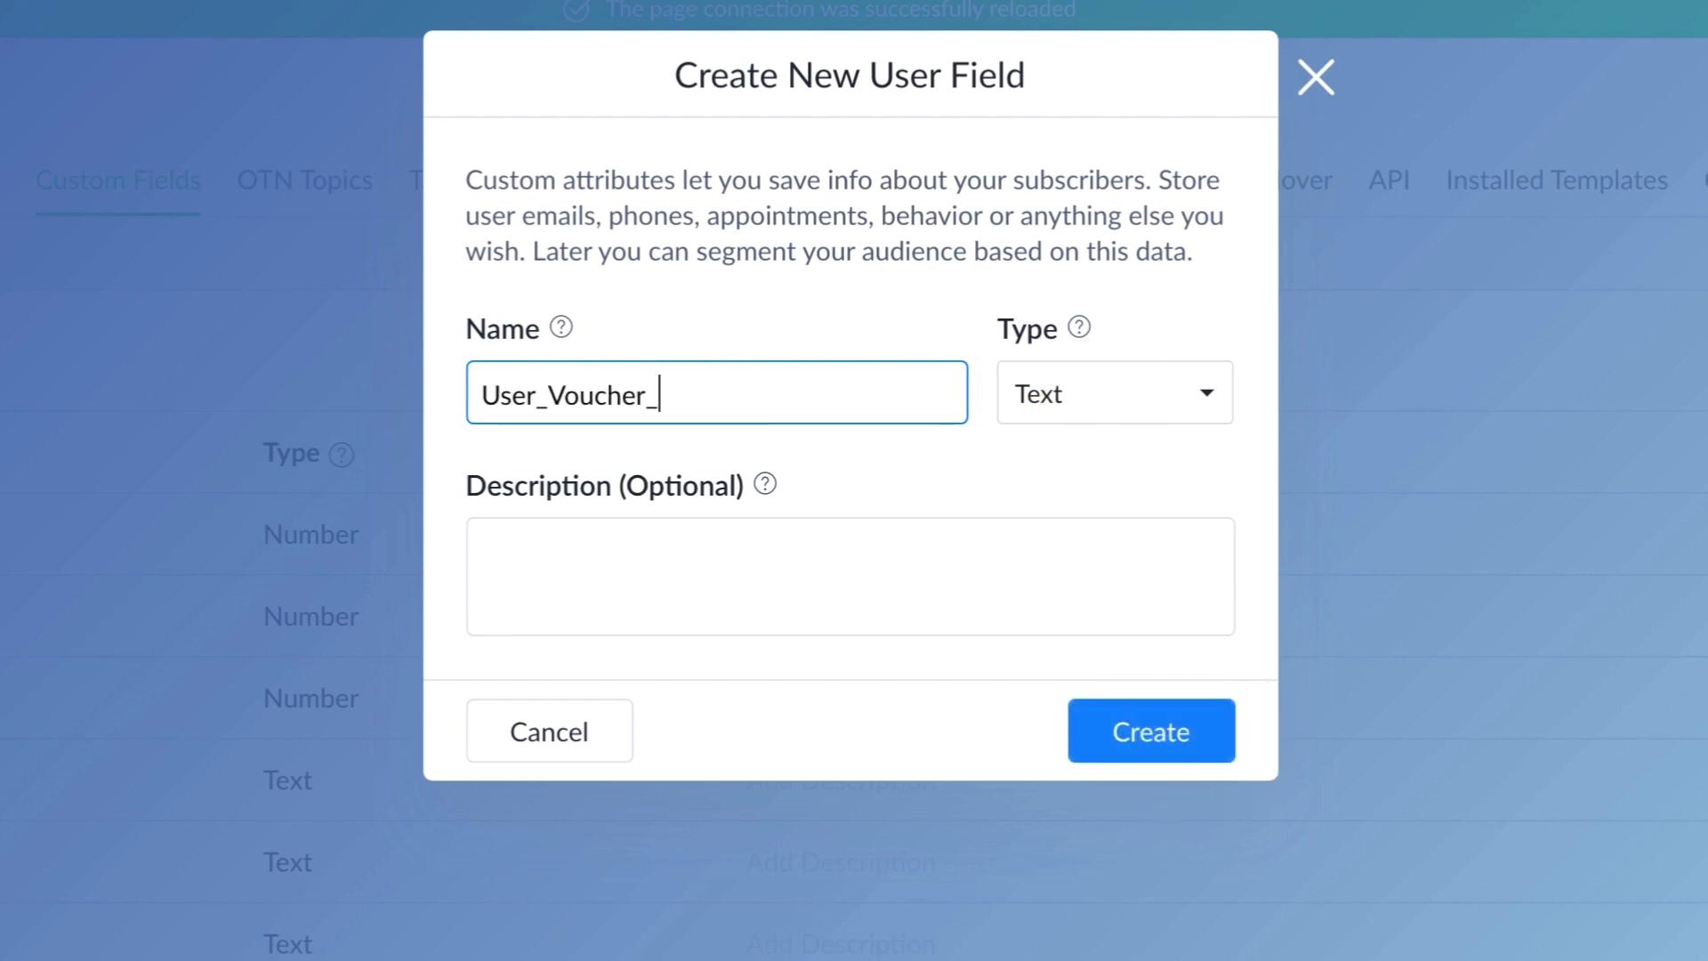
text(ID)
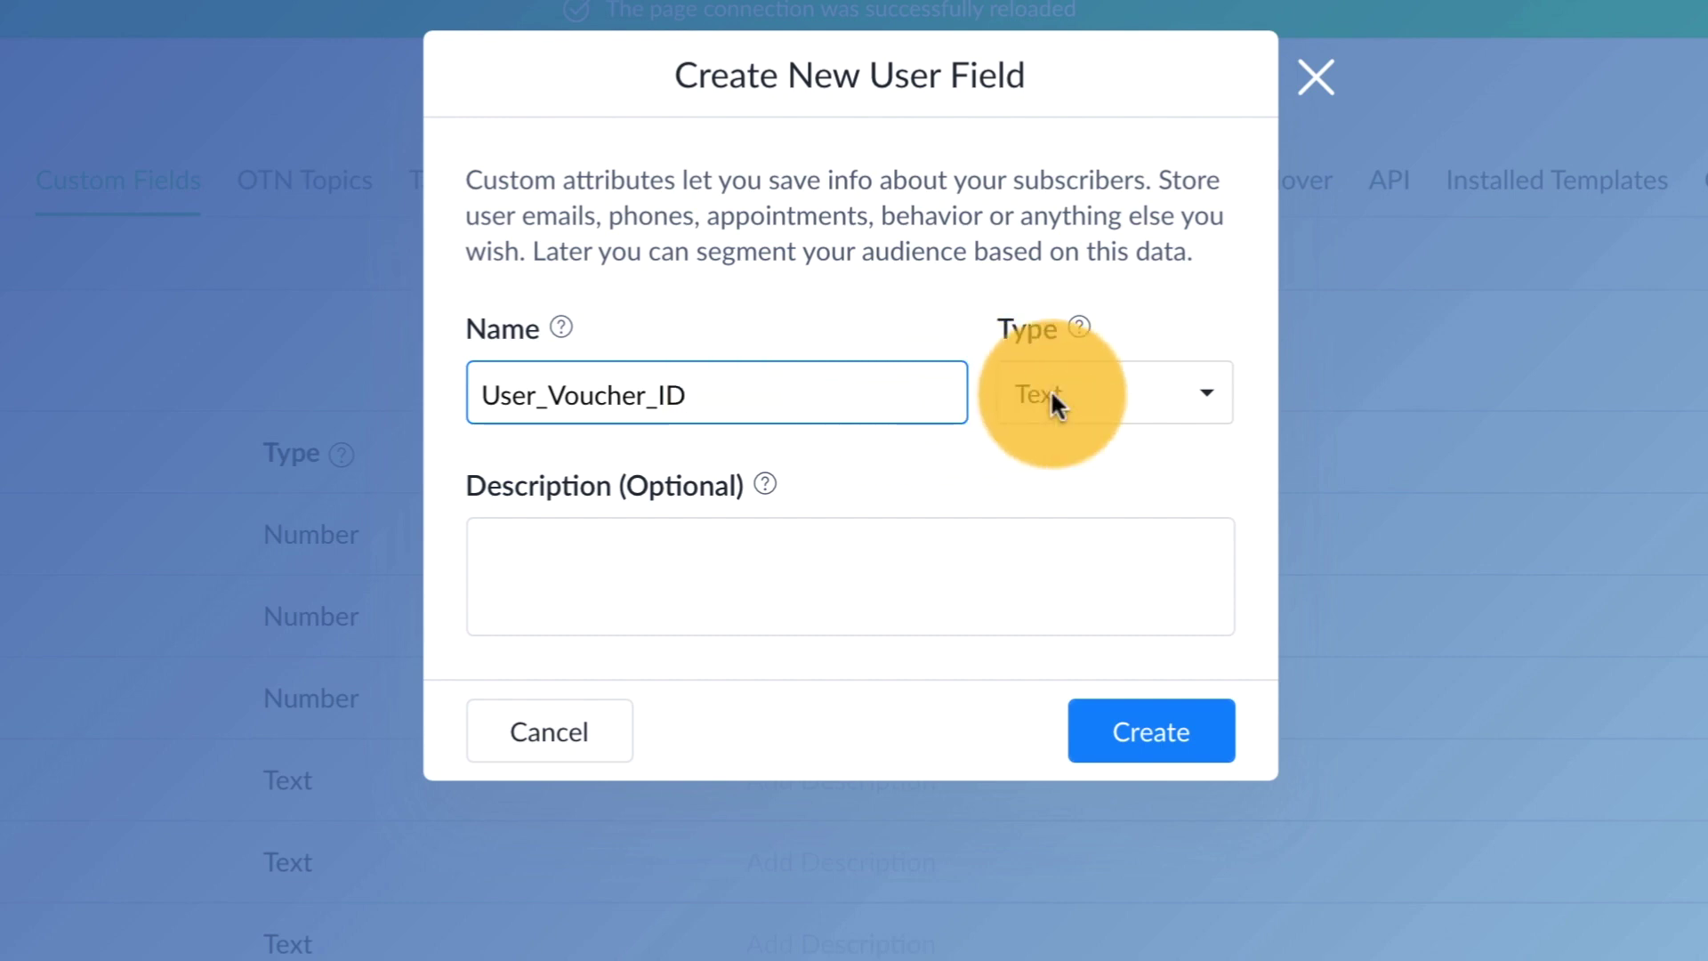
click(1172, 749)
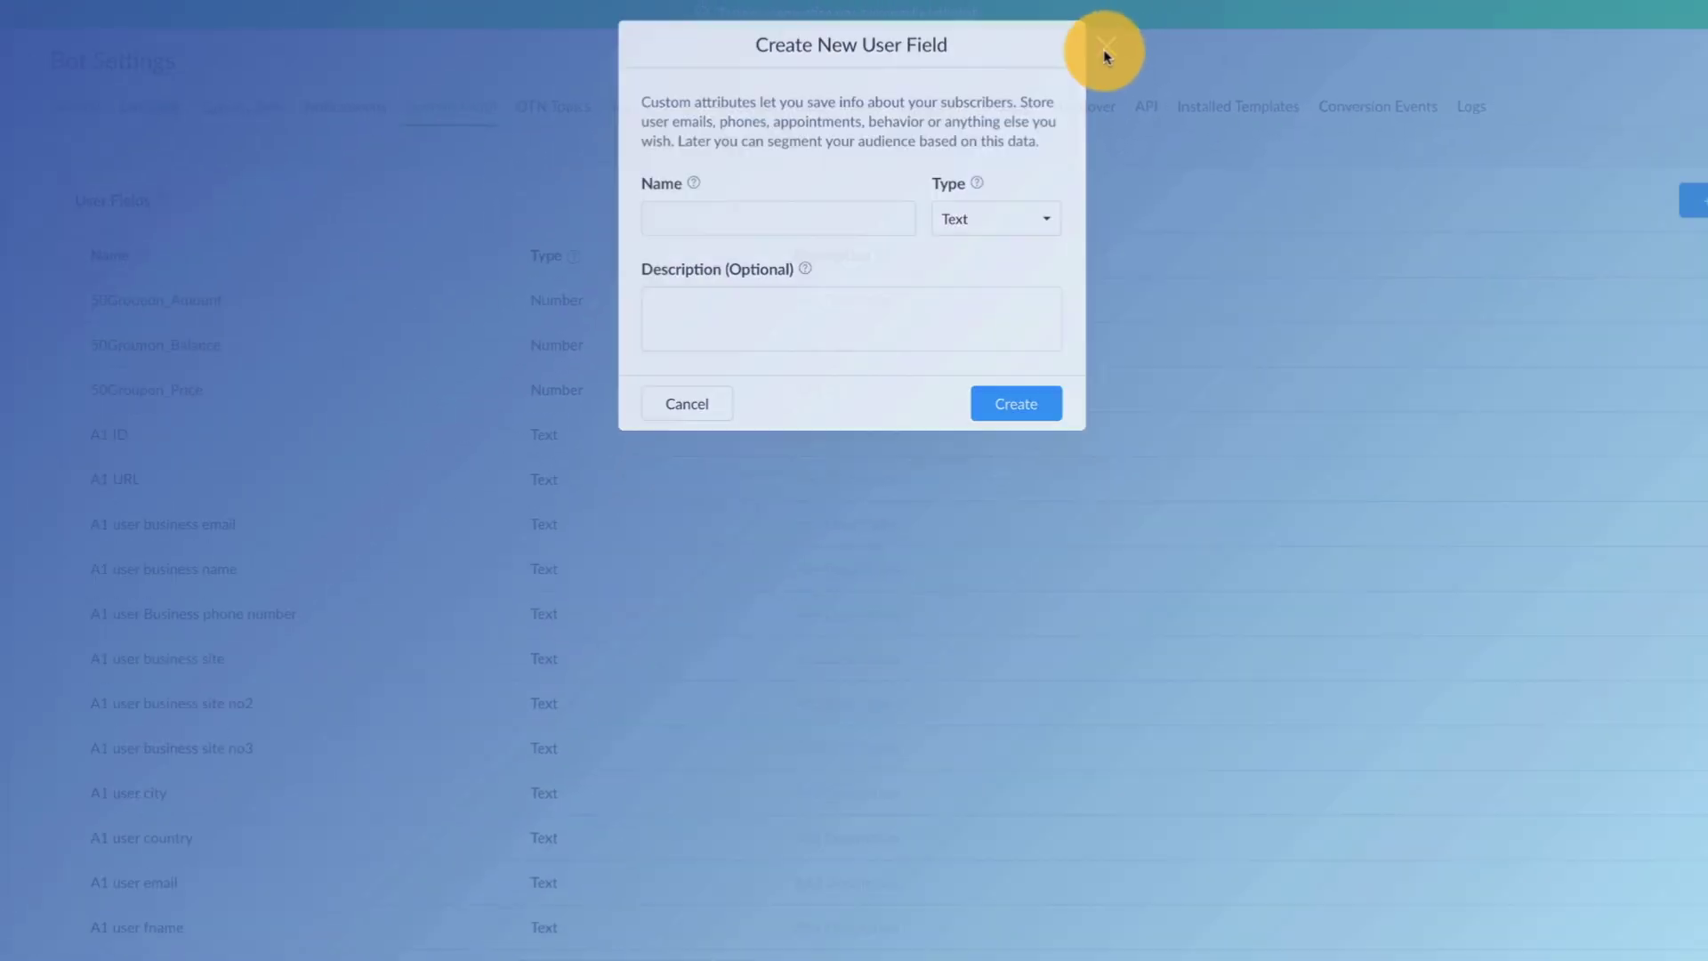
click(1105, 47)
Step: Scroll down to the Bot Fields list and start a new bot field
scroll(1141, 316, down, 20)
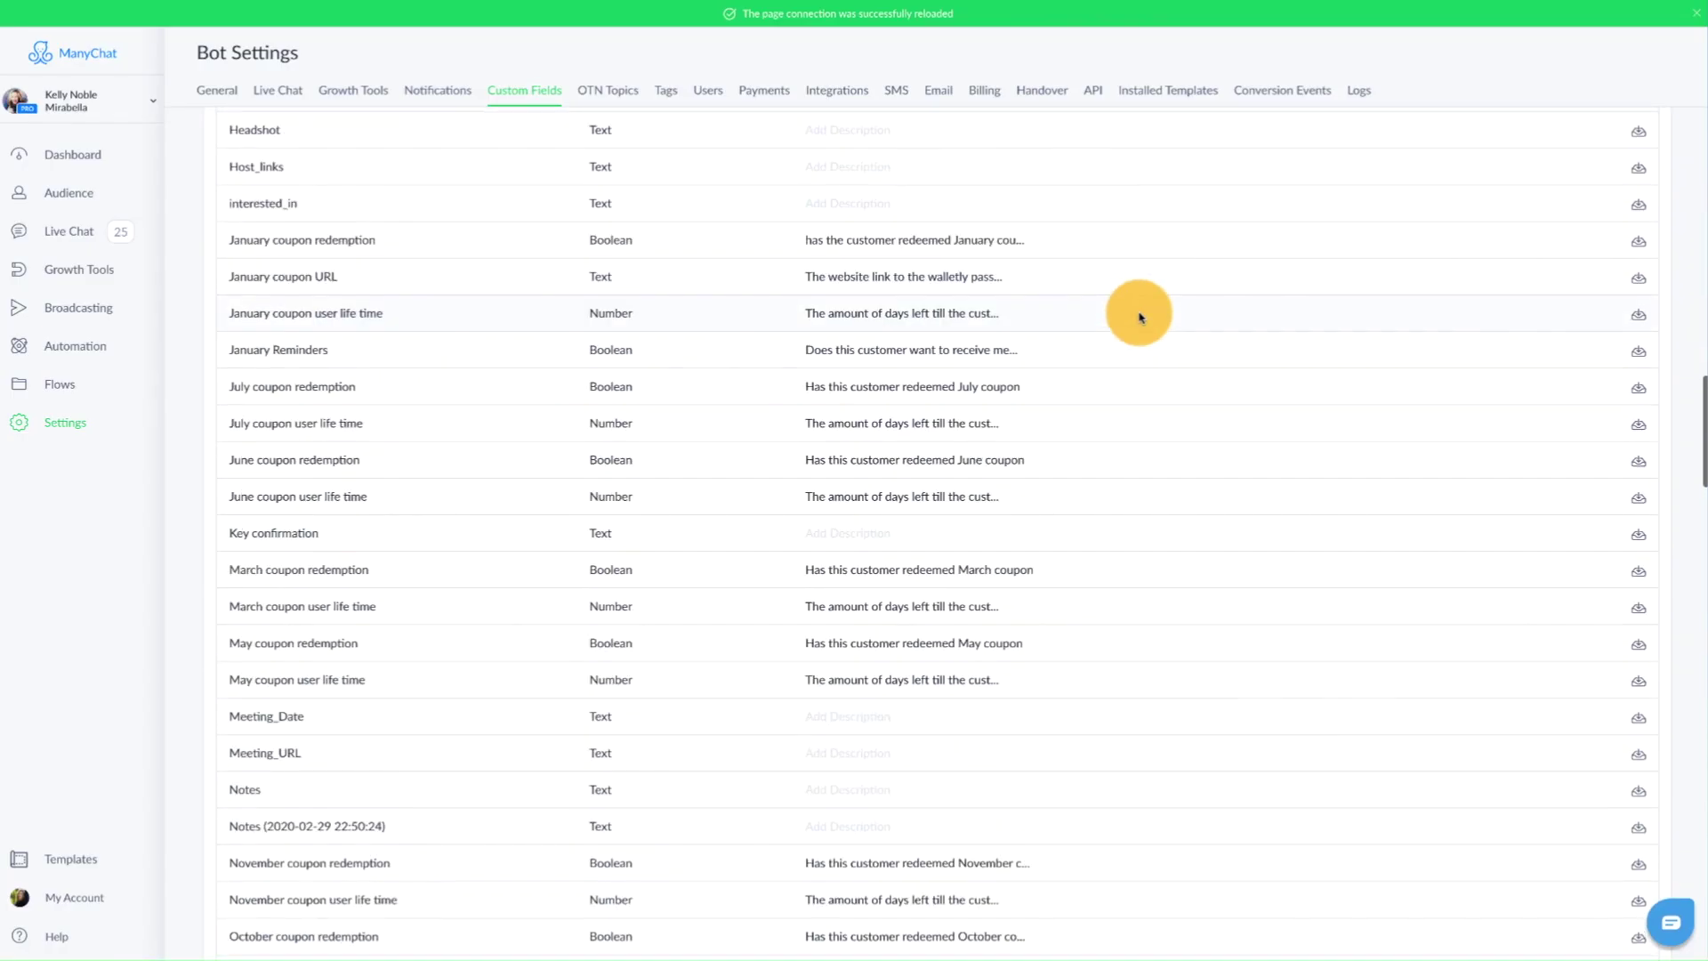
scroll(1139, 314, down, 10)
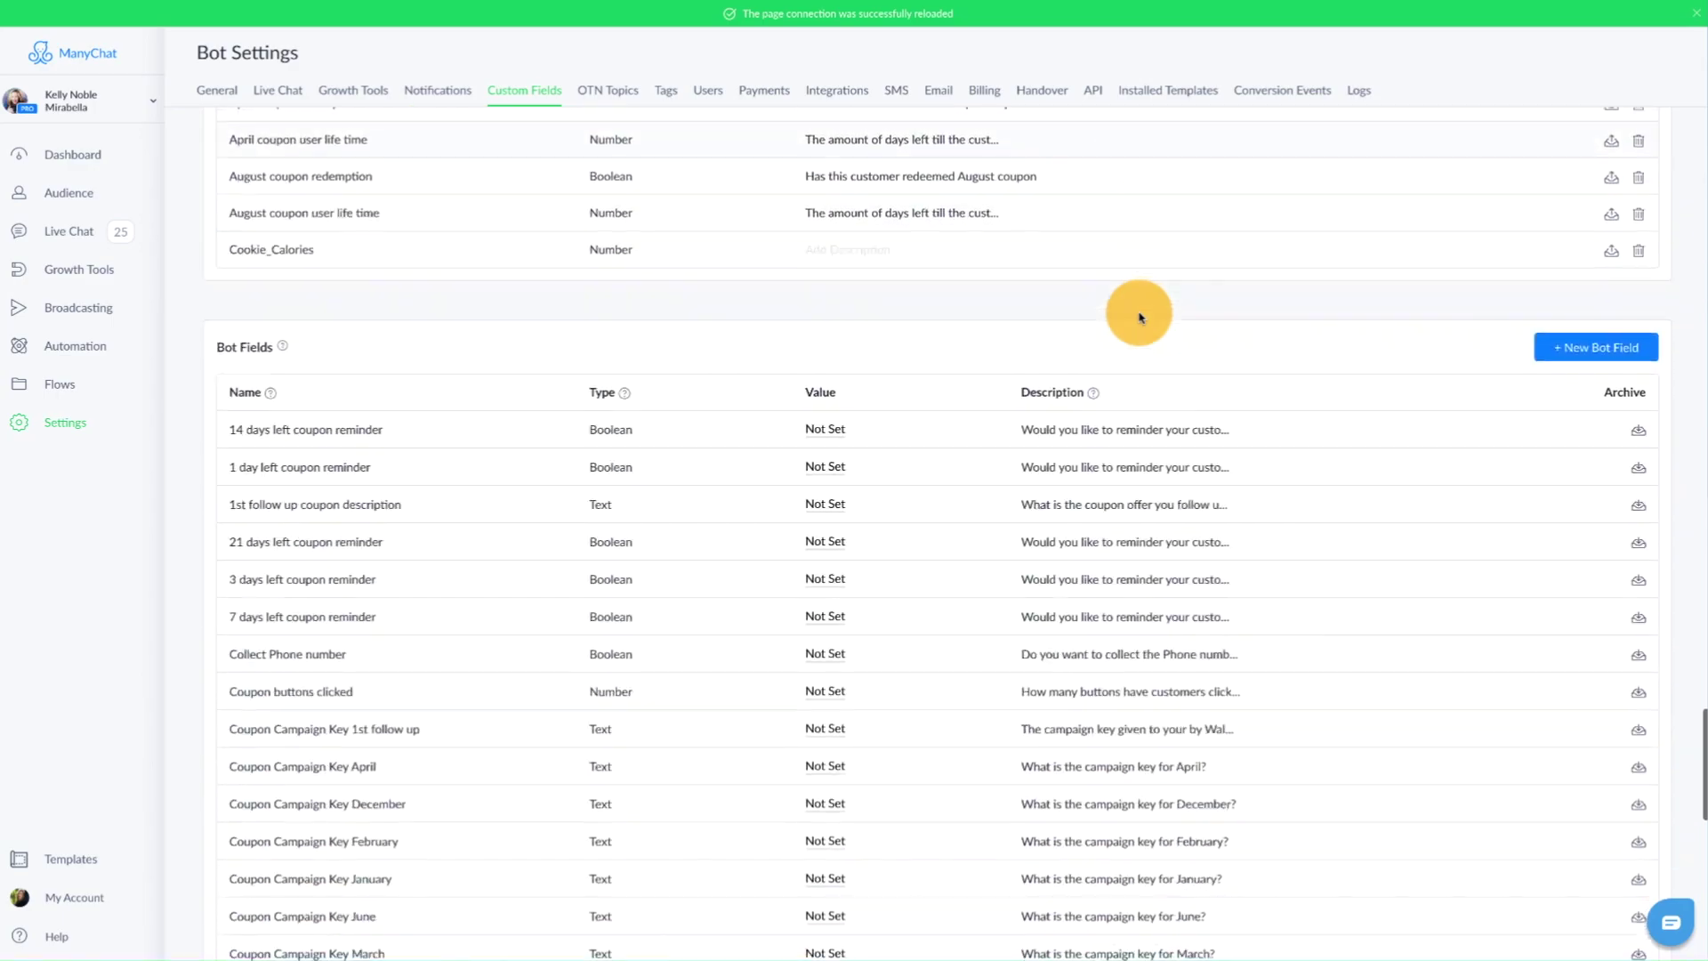
click(1612, 344)
Step: Name the new bot field Voucher_ID and set its type to Number
click(817, 202)
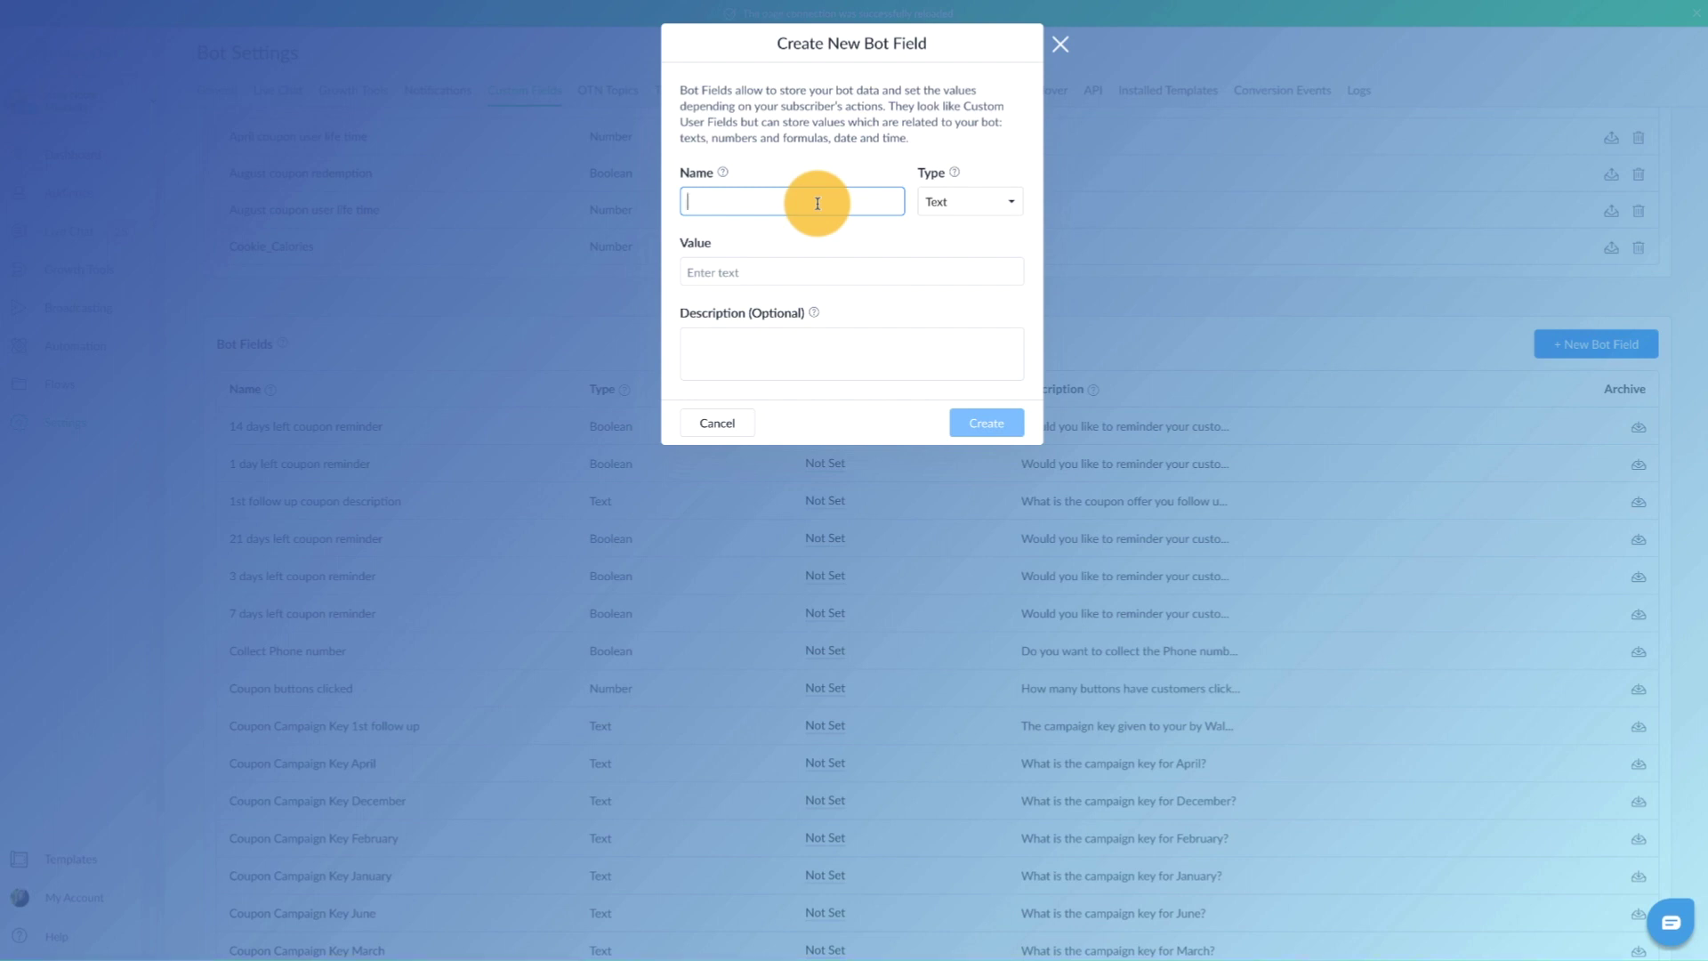
text(Voucher_ID)
click(963, 204)
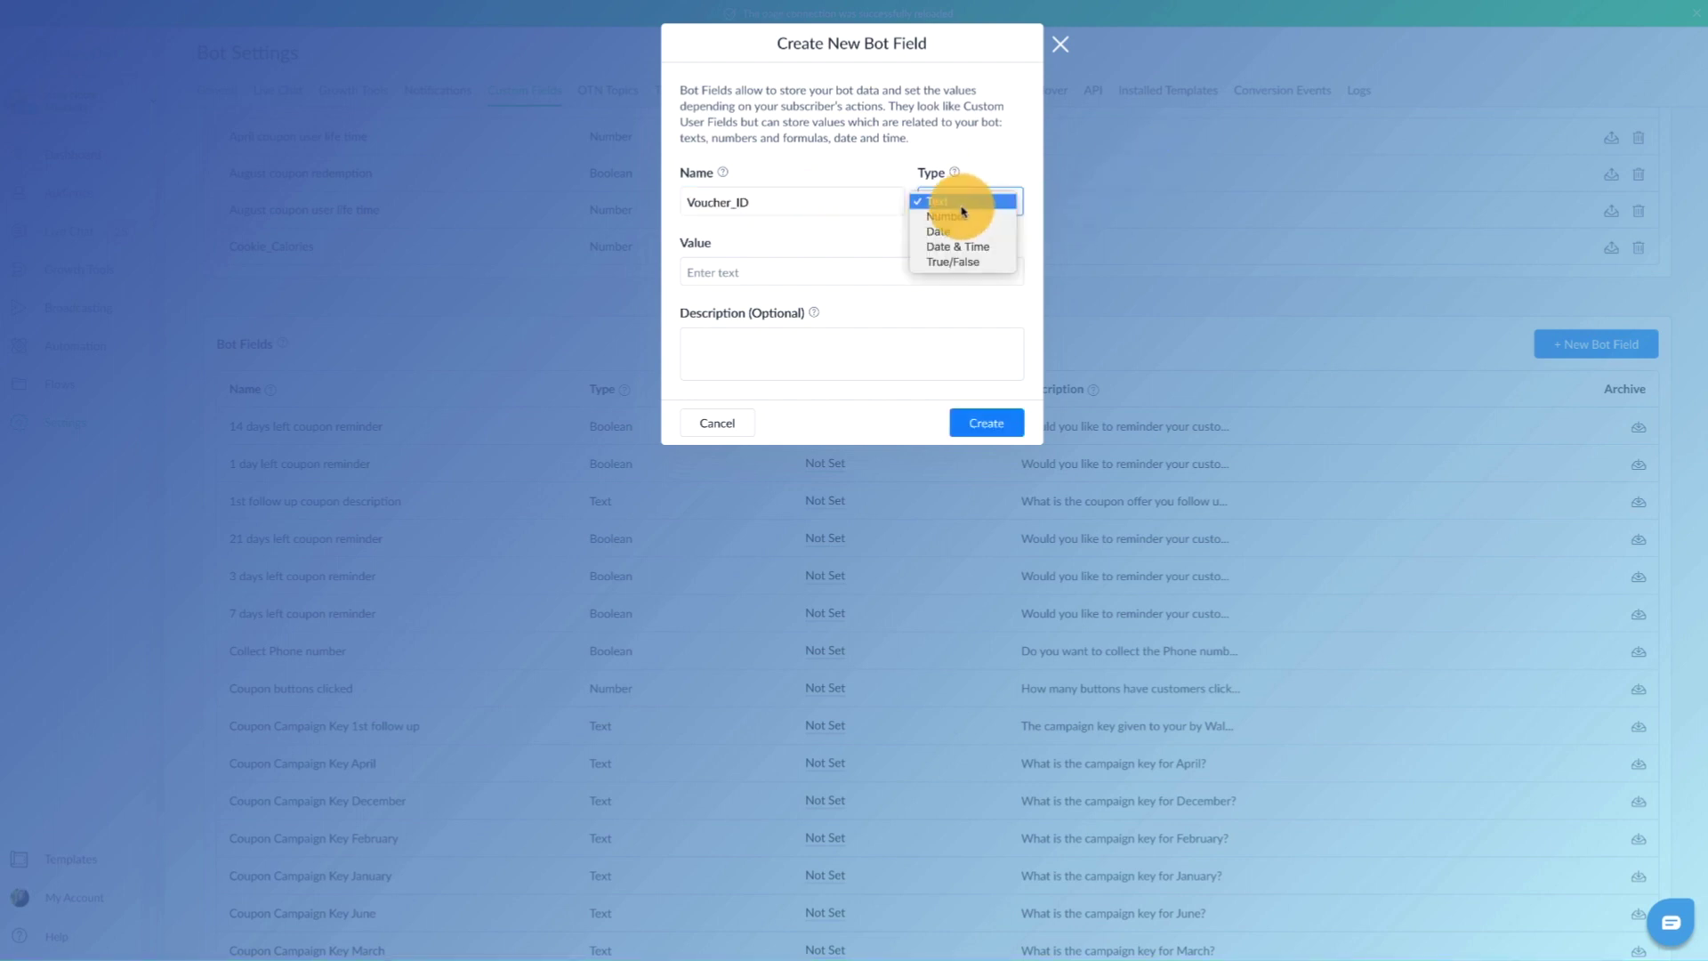
click(950, 216)
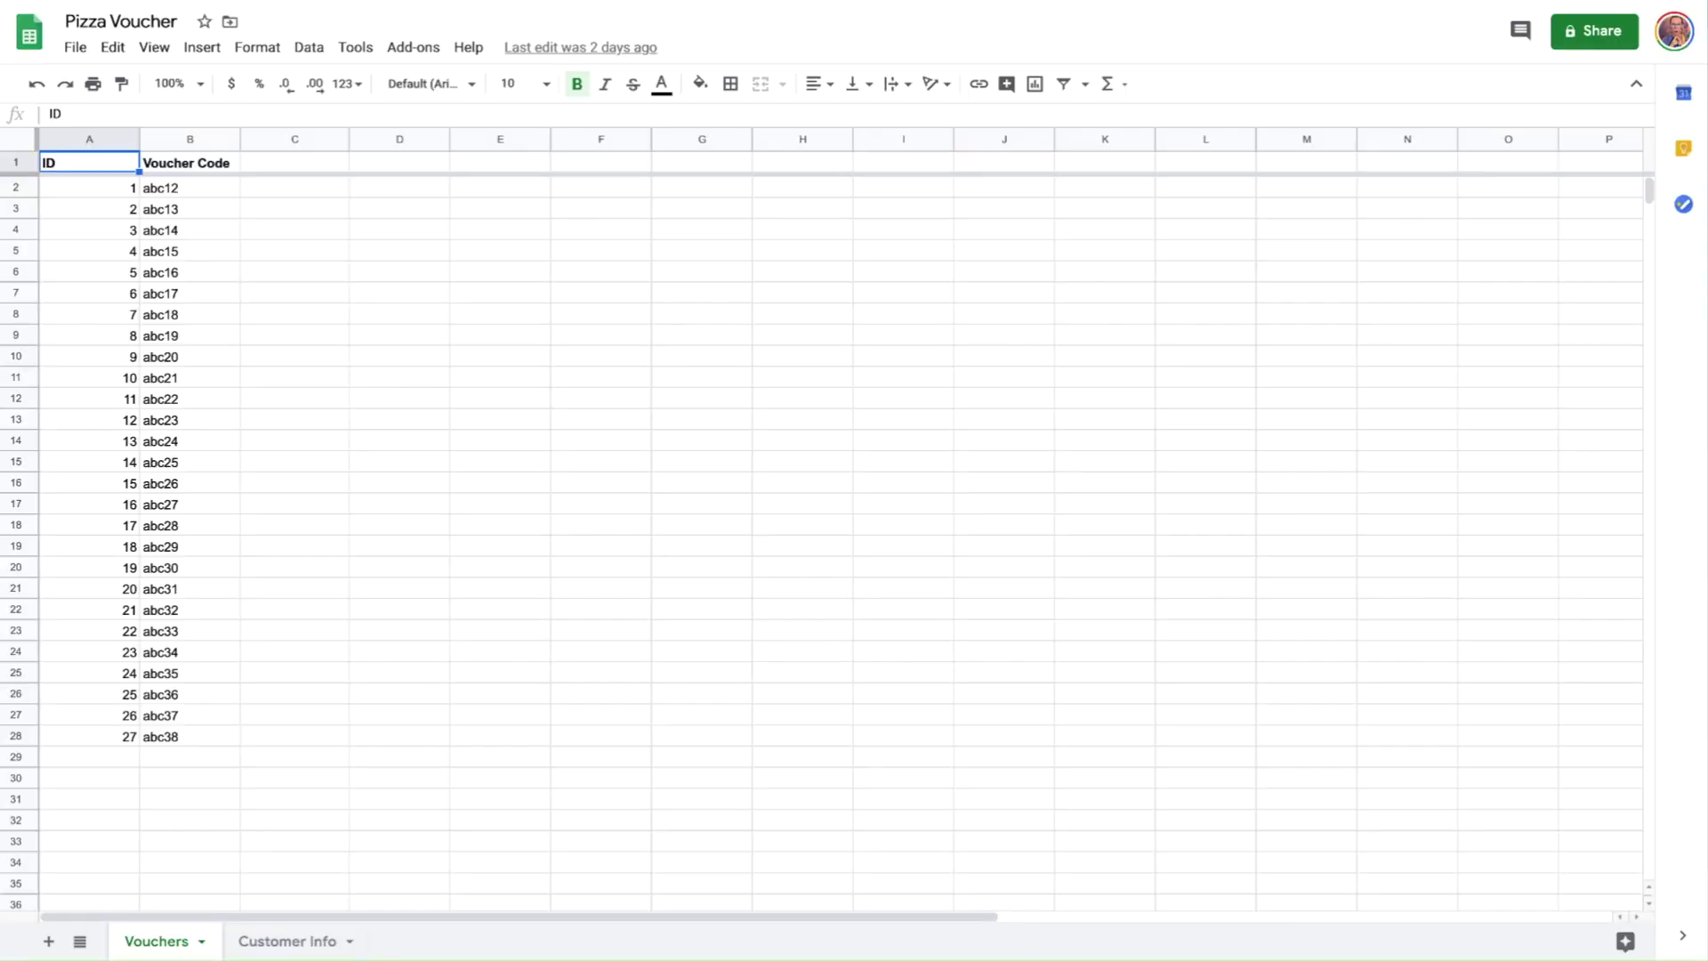
Step: Review the Pizza Voucher sheet's IDs 1–27 and voucher codes abc12–abc38
click(76, 169)
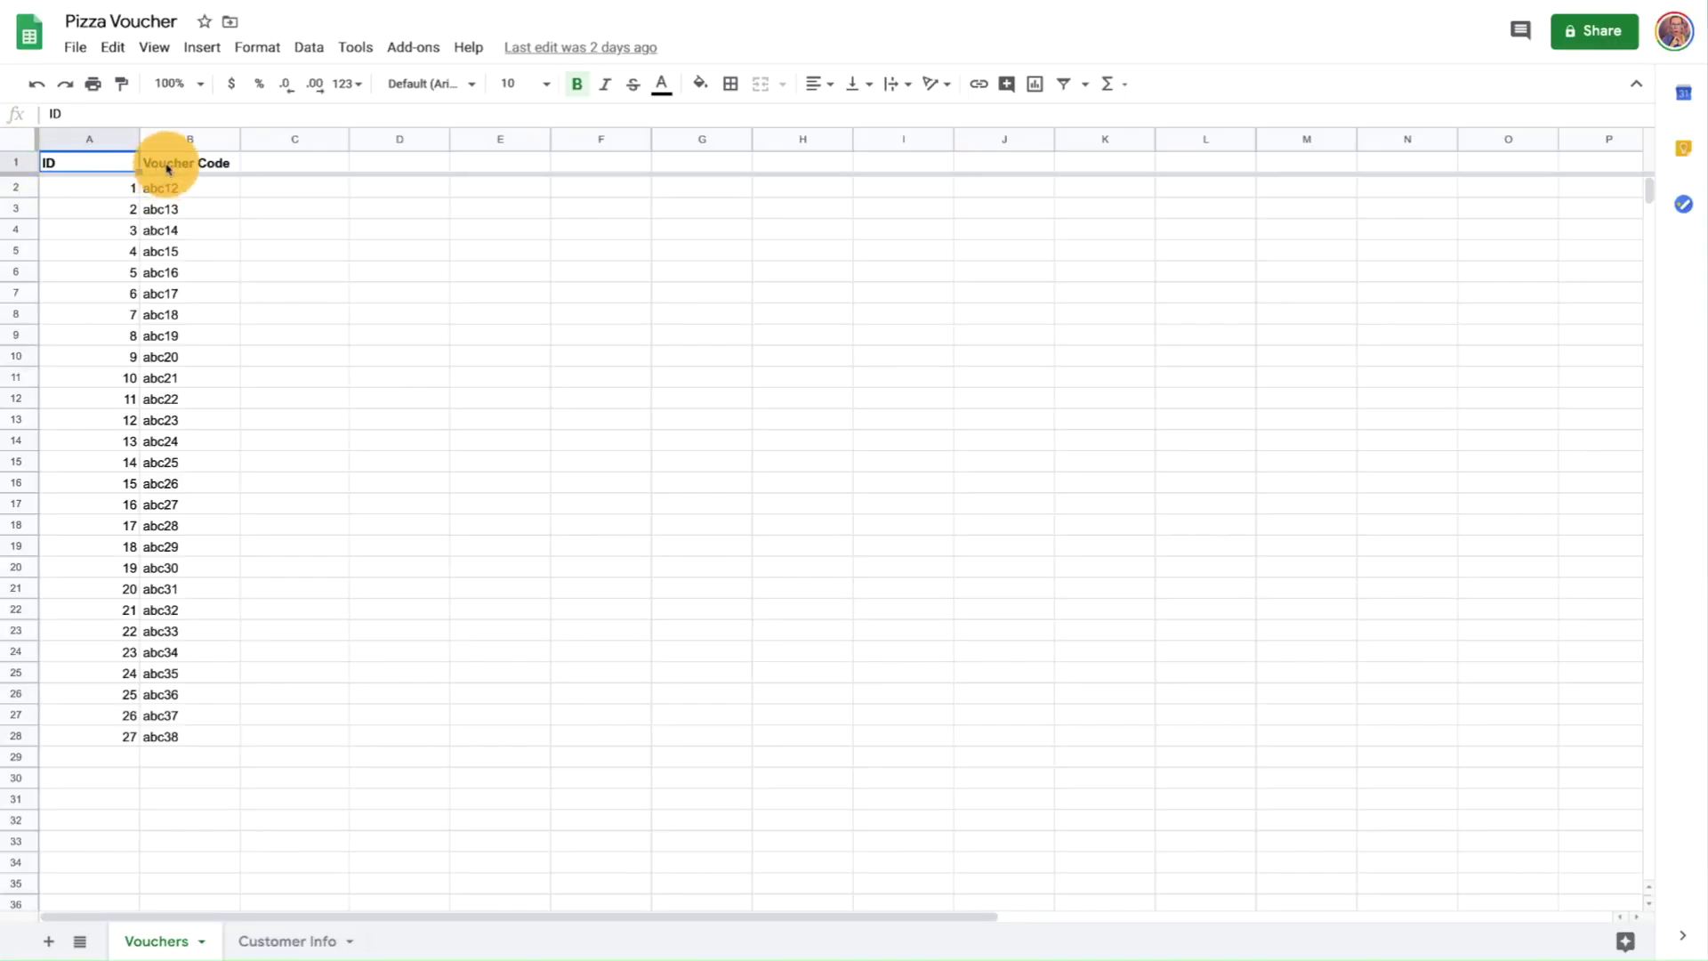
click(198, 168)
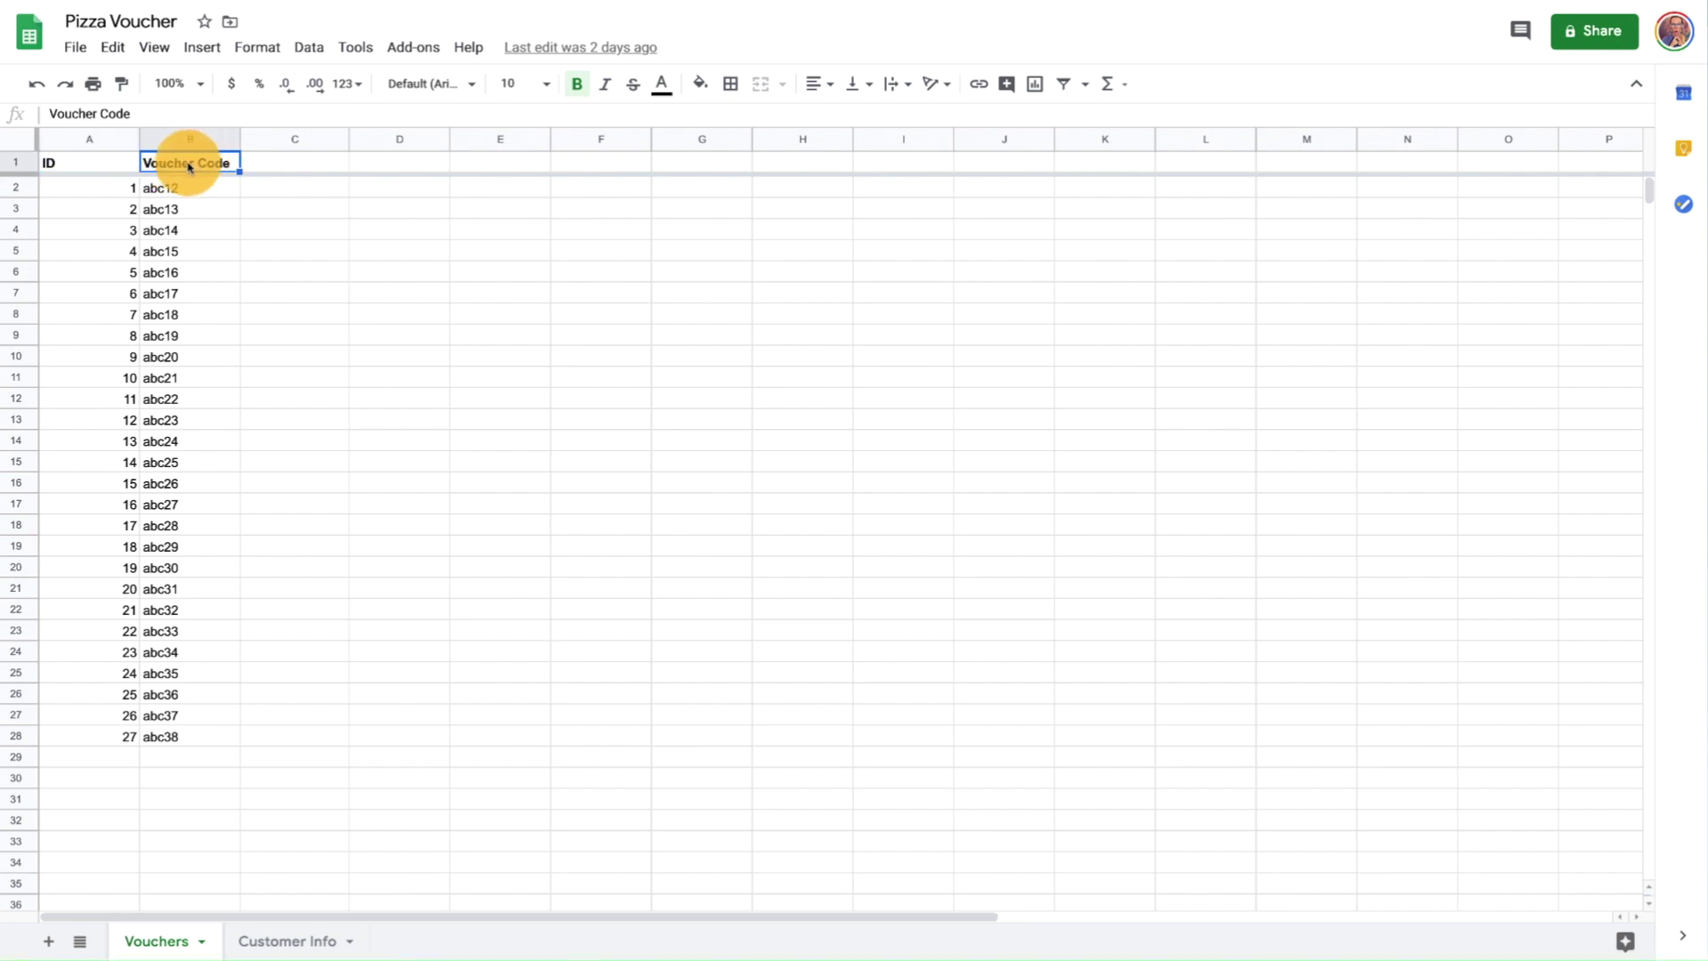
click(77, 165)
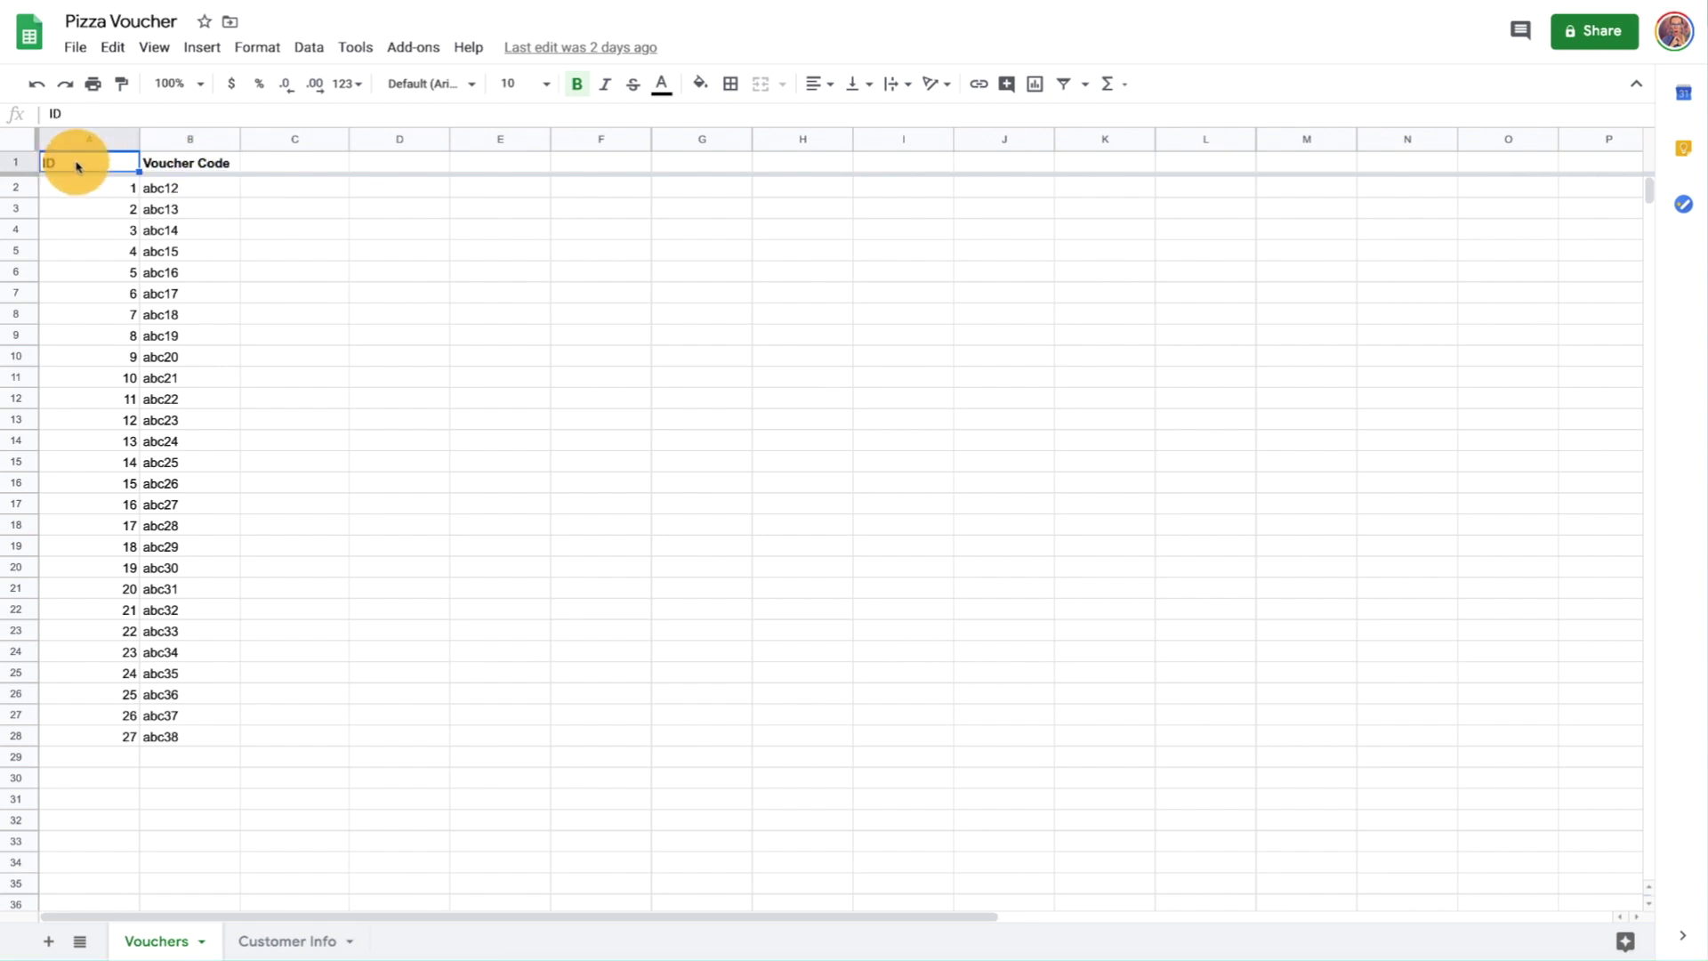
click(76, 211)
key(Down)
key(Down)
key(Down)
key(Down)
key(Down)
key(Down)
key(Down)
key(Down)
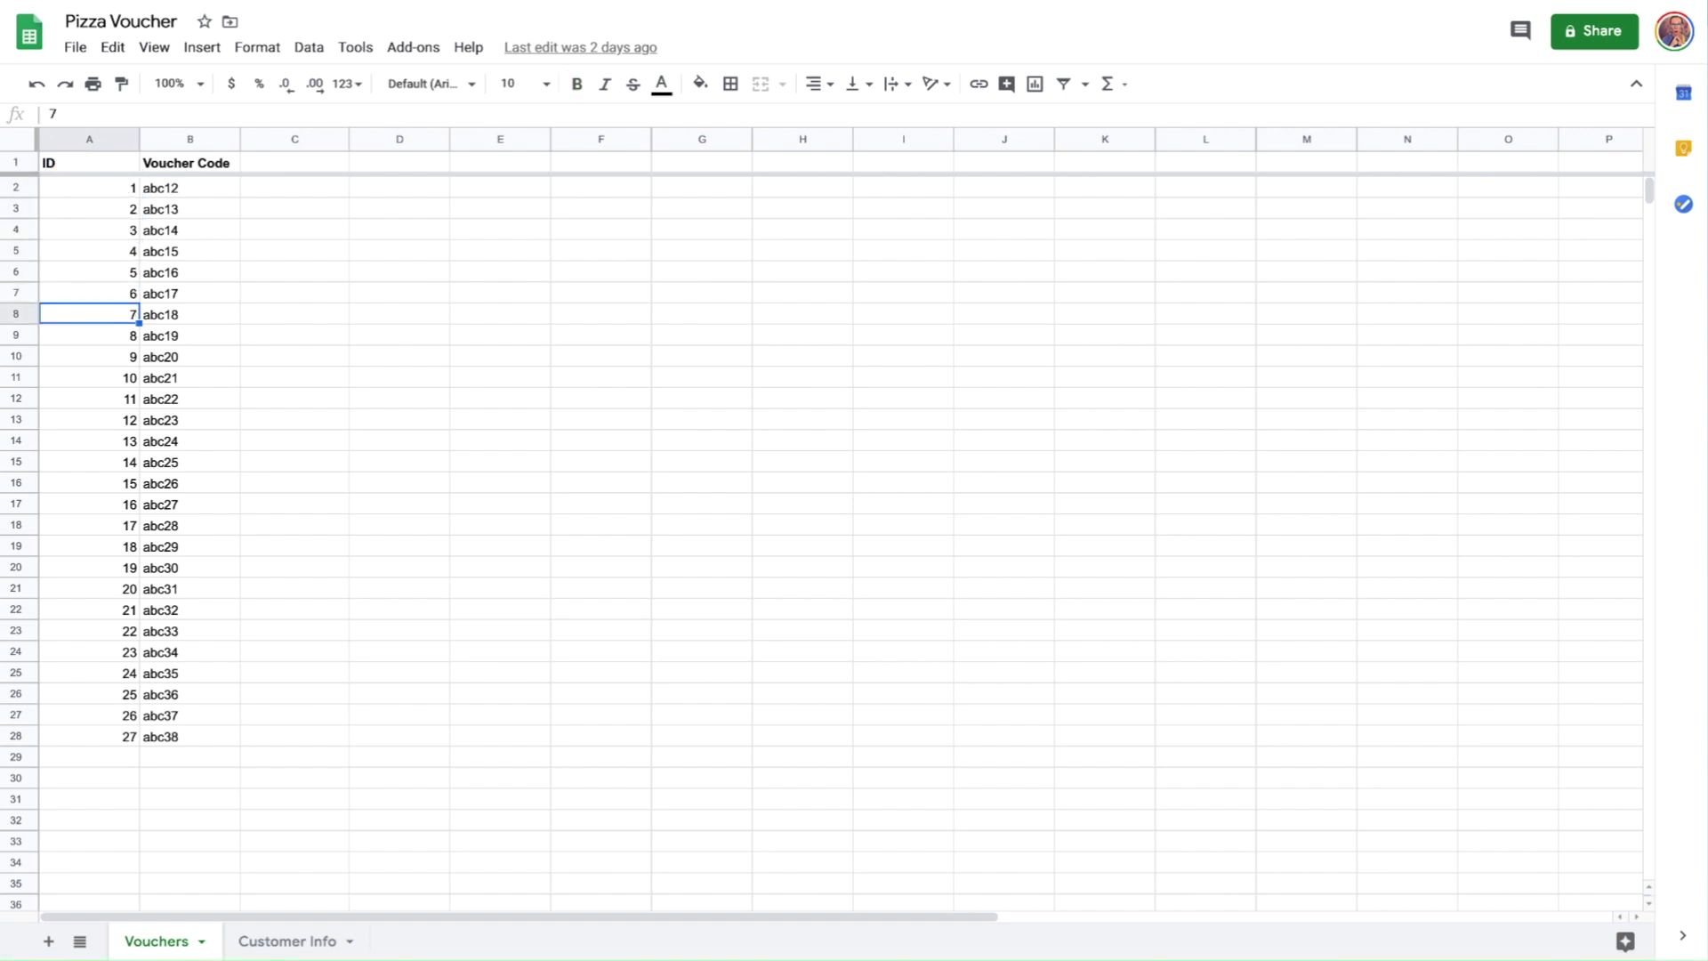
click(190, 504)
key(Up)
key(Up)
key(Up)
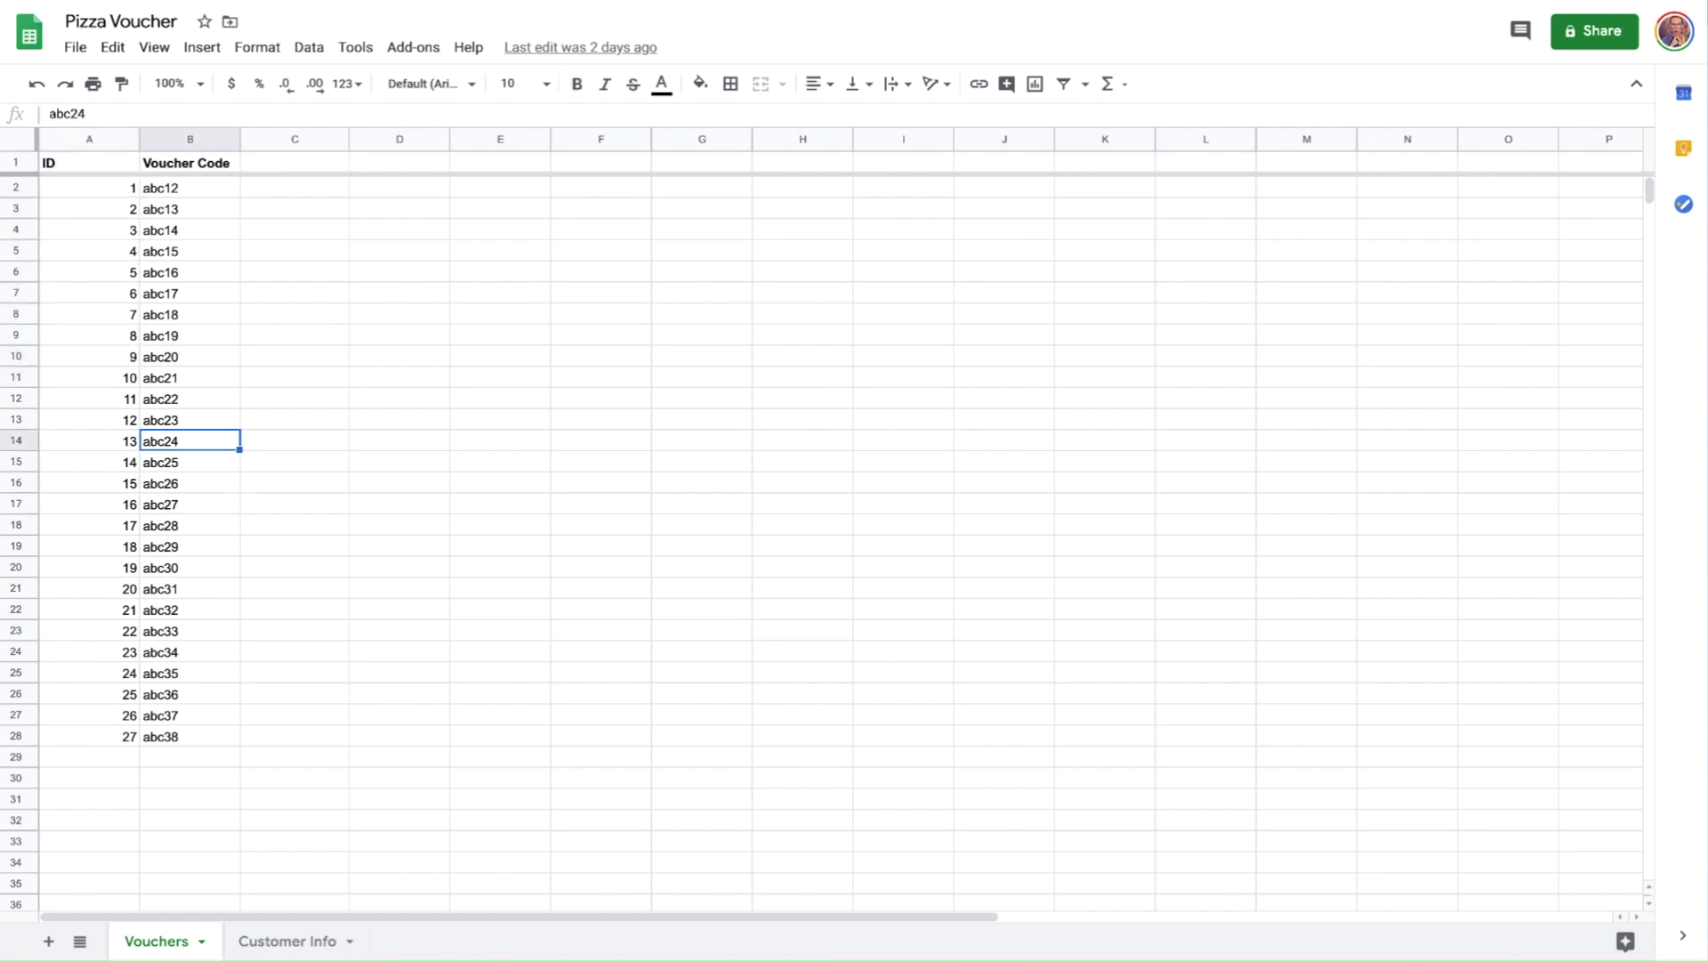
key(Down)
key(Down)
key(Down)
click(183, 188)
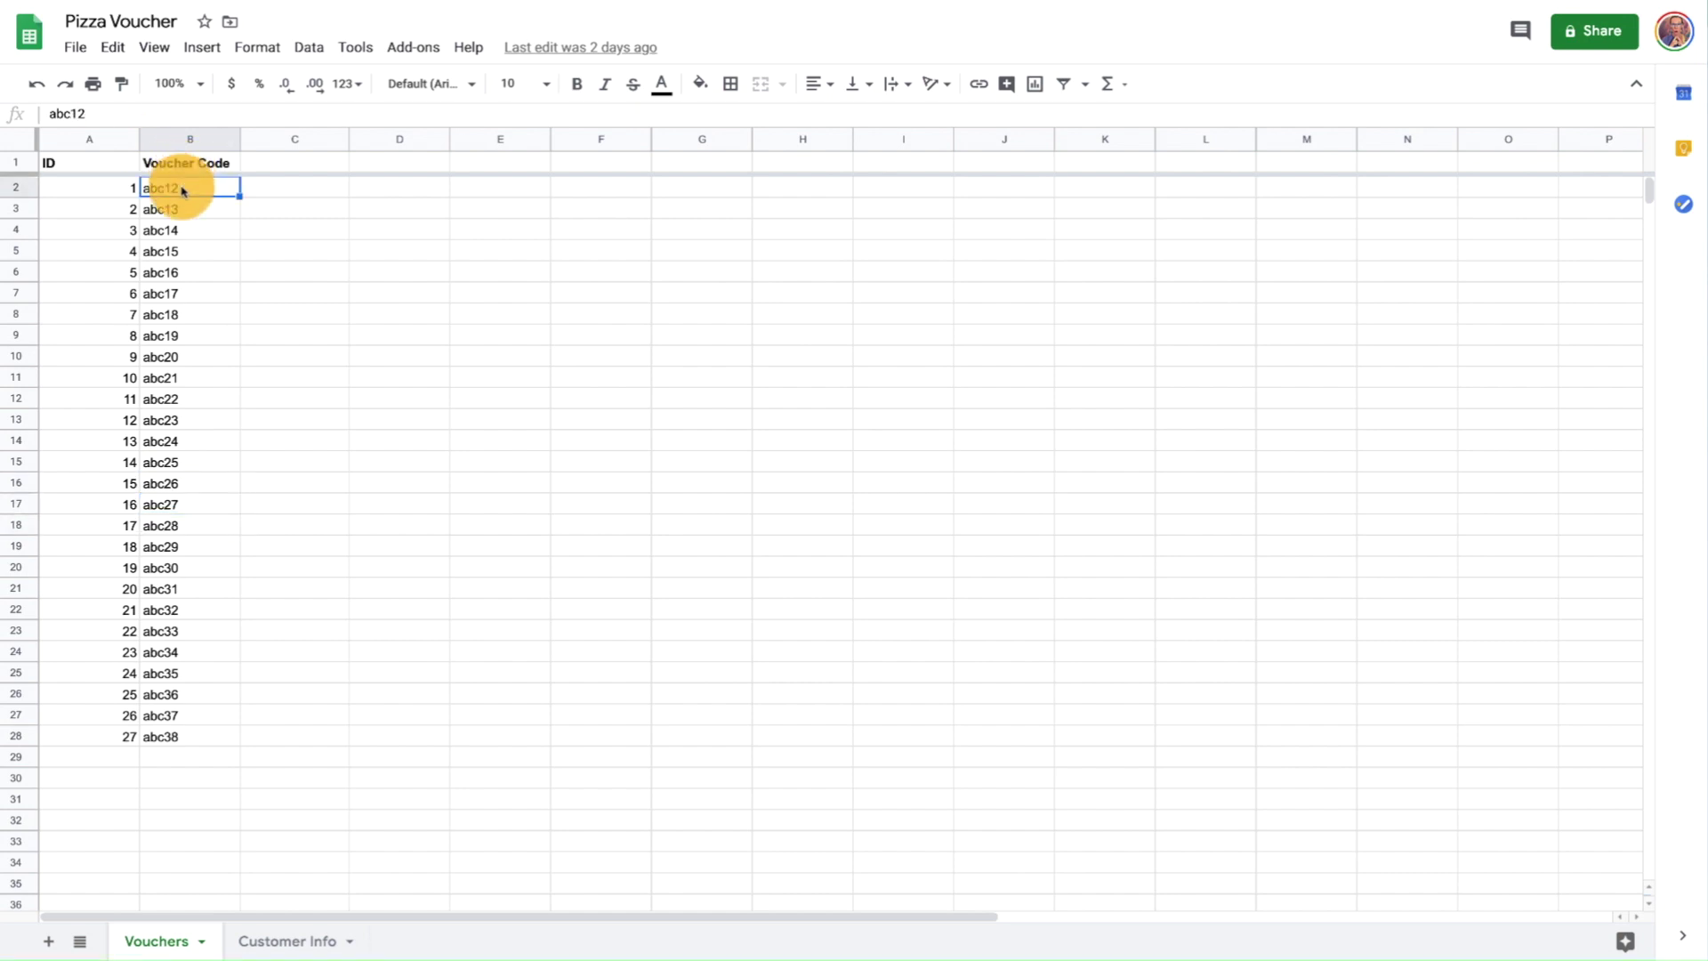
key(Down)
key(Down)
key(Down)
key(Down)
key(Down)
key(Down)
key(Down)
key(Down)
key(Down)
key(Down)
key(Down)
key(Down)
key(Down)
key(Down)
key(Down)
key(Down)
key(Down)
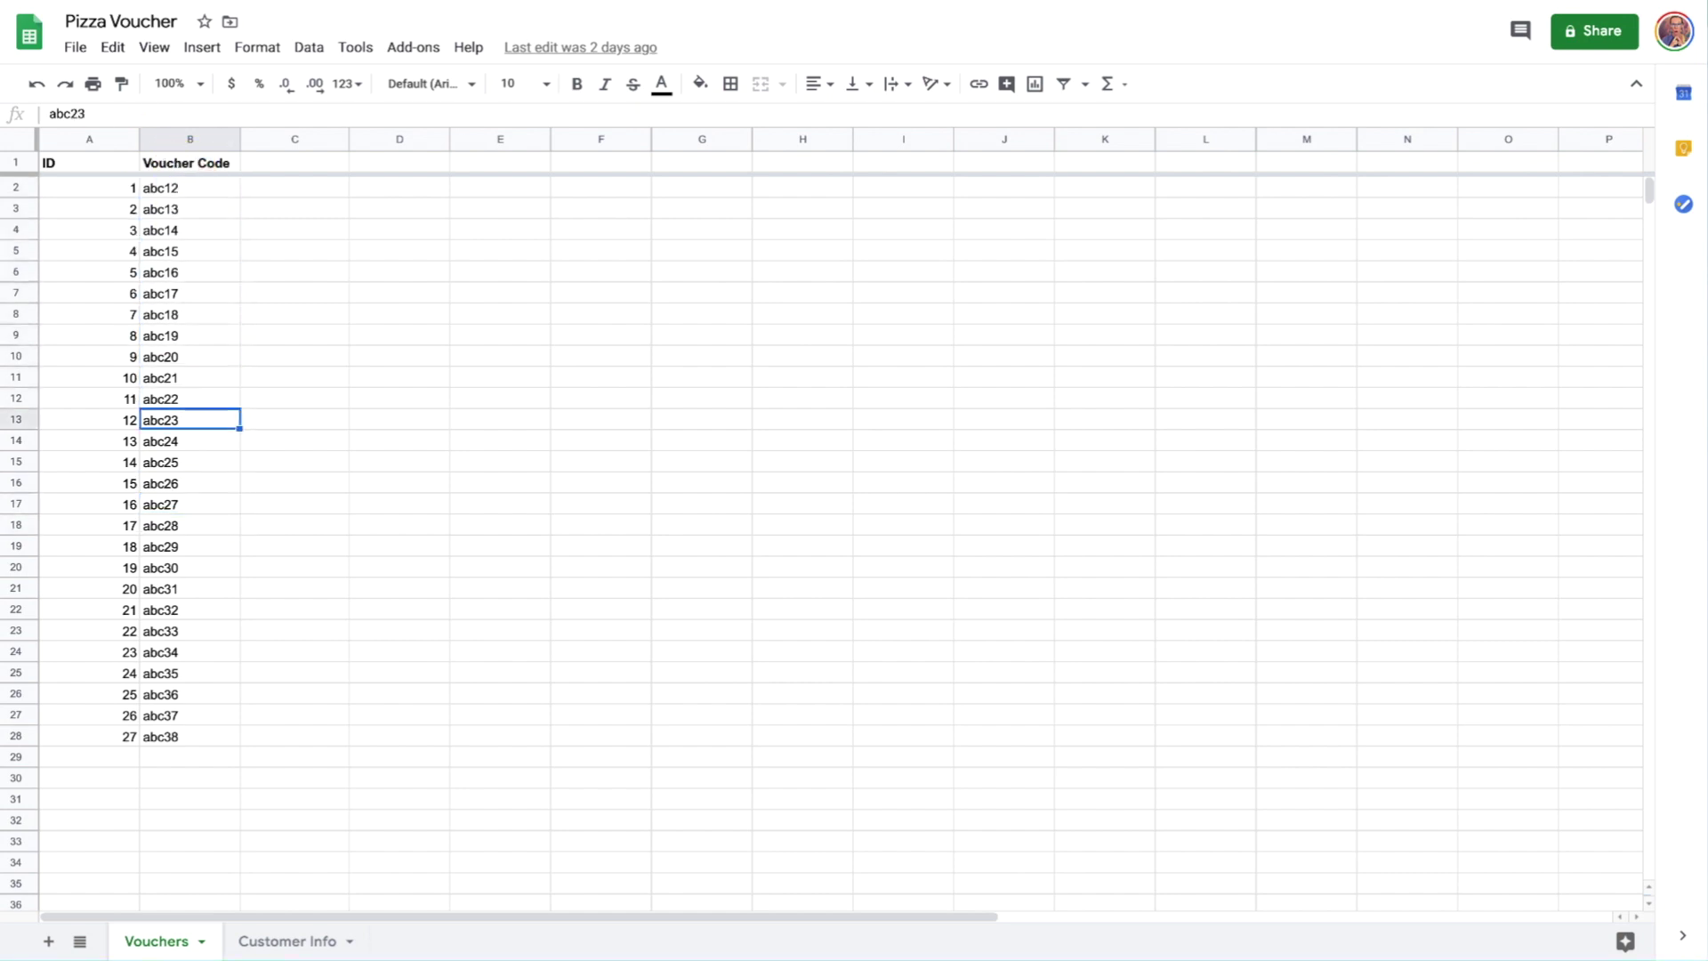
key(Down)
key(Down)
key(Down)
key(Down)
key(Down)
key(Down)
key(Down)
key(Down)
key(Down)
key(Down)
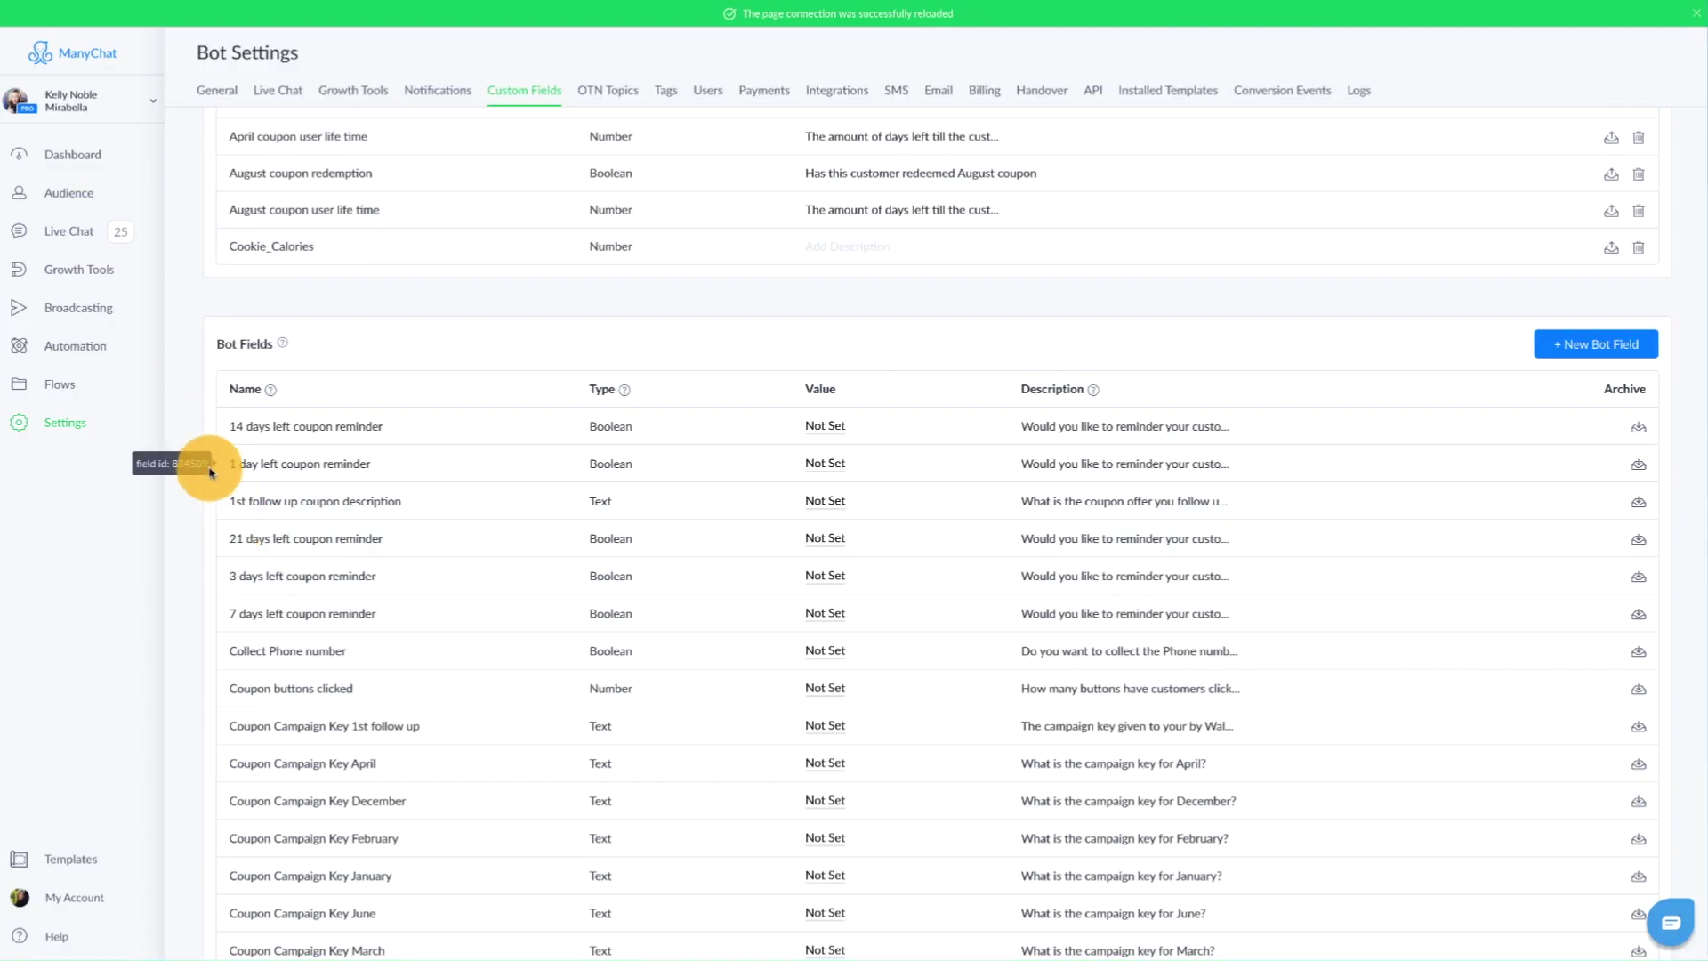
Step: Open the Groupon offer flow in edit mode
click(70, 388)
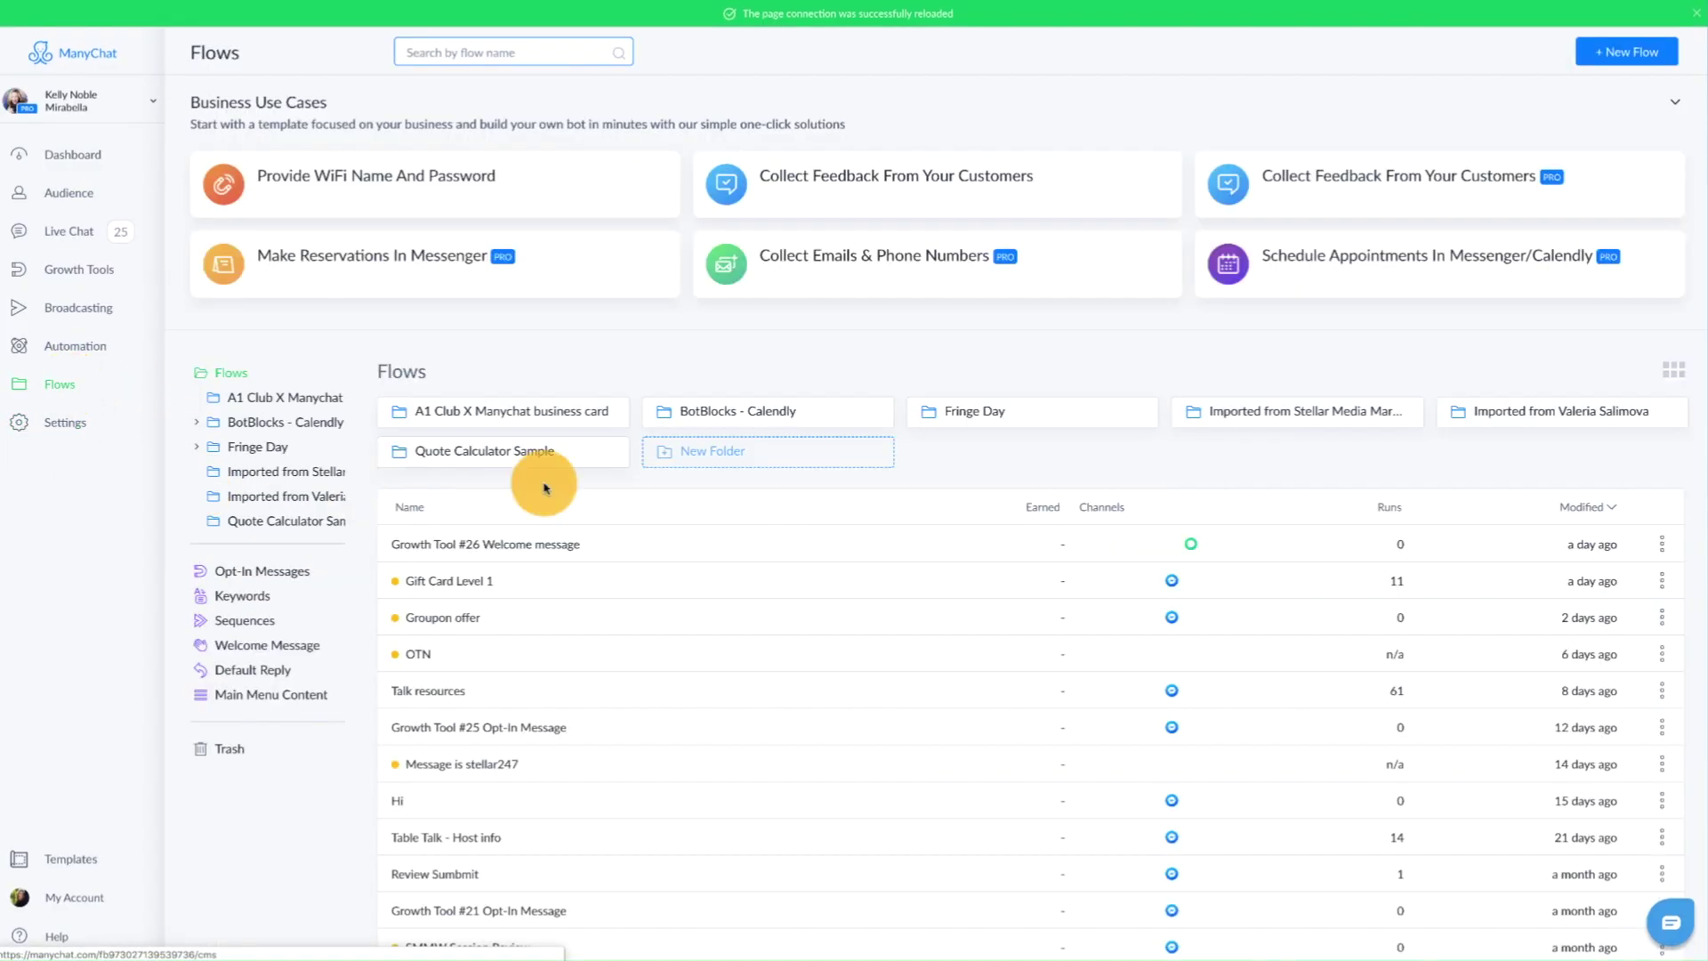
click(473, 617)
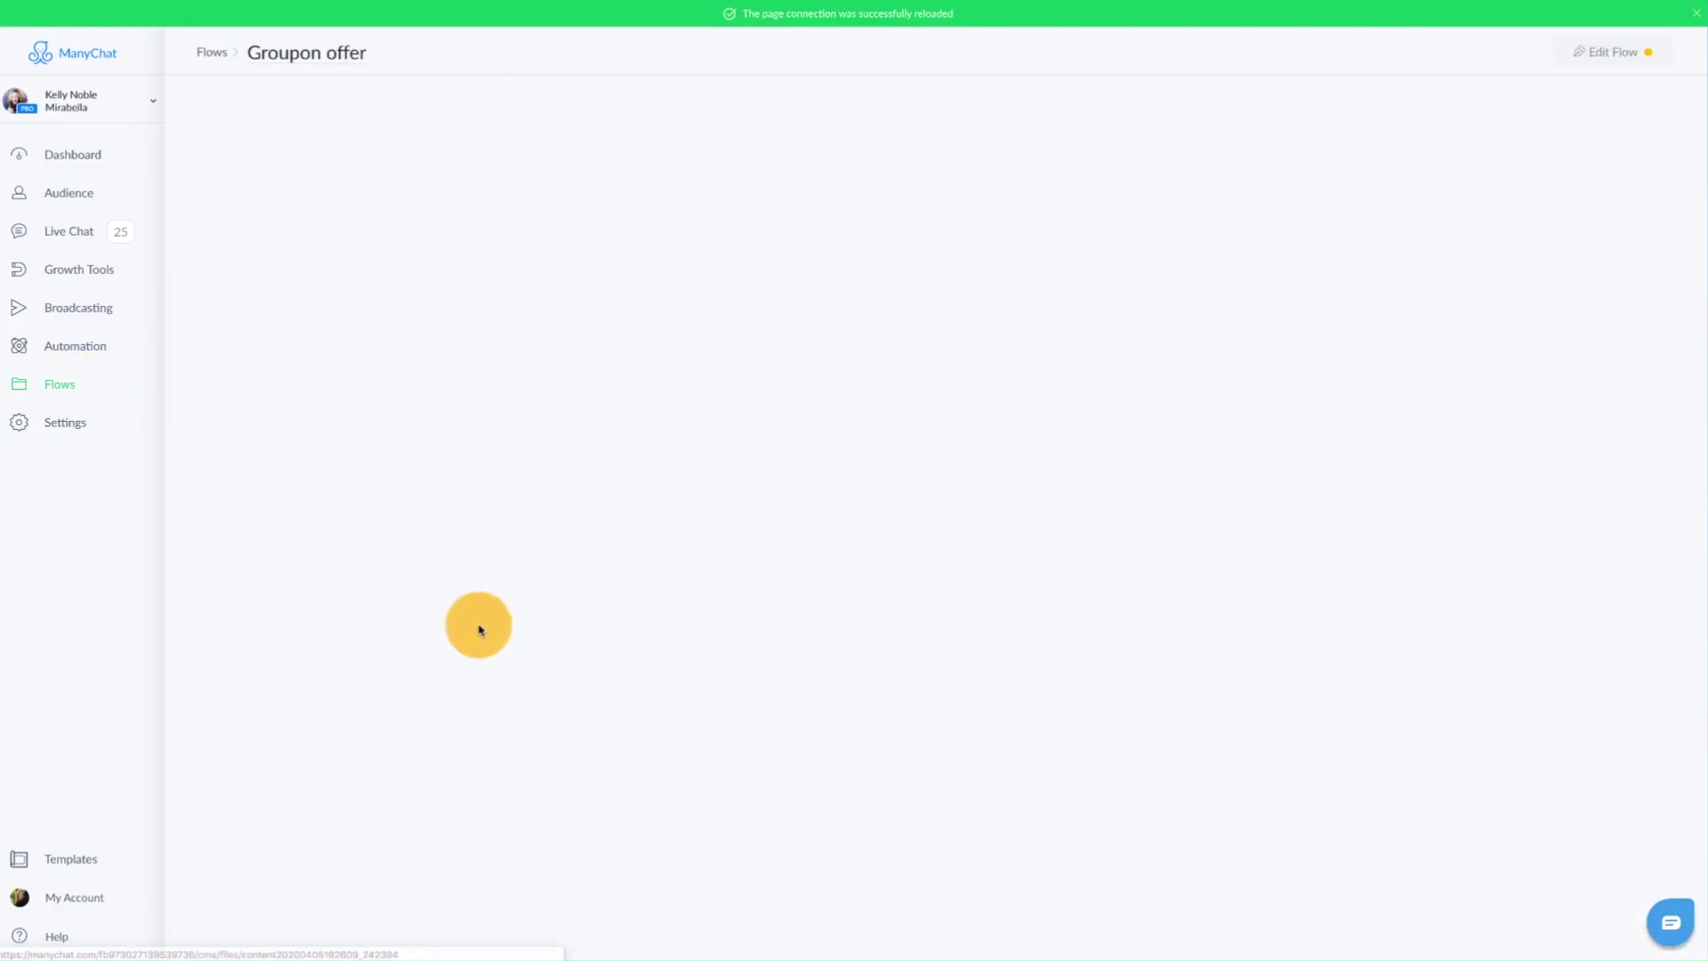
click(1570, 53)
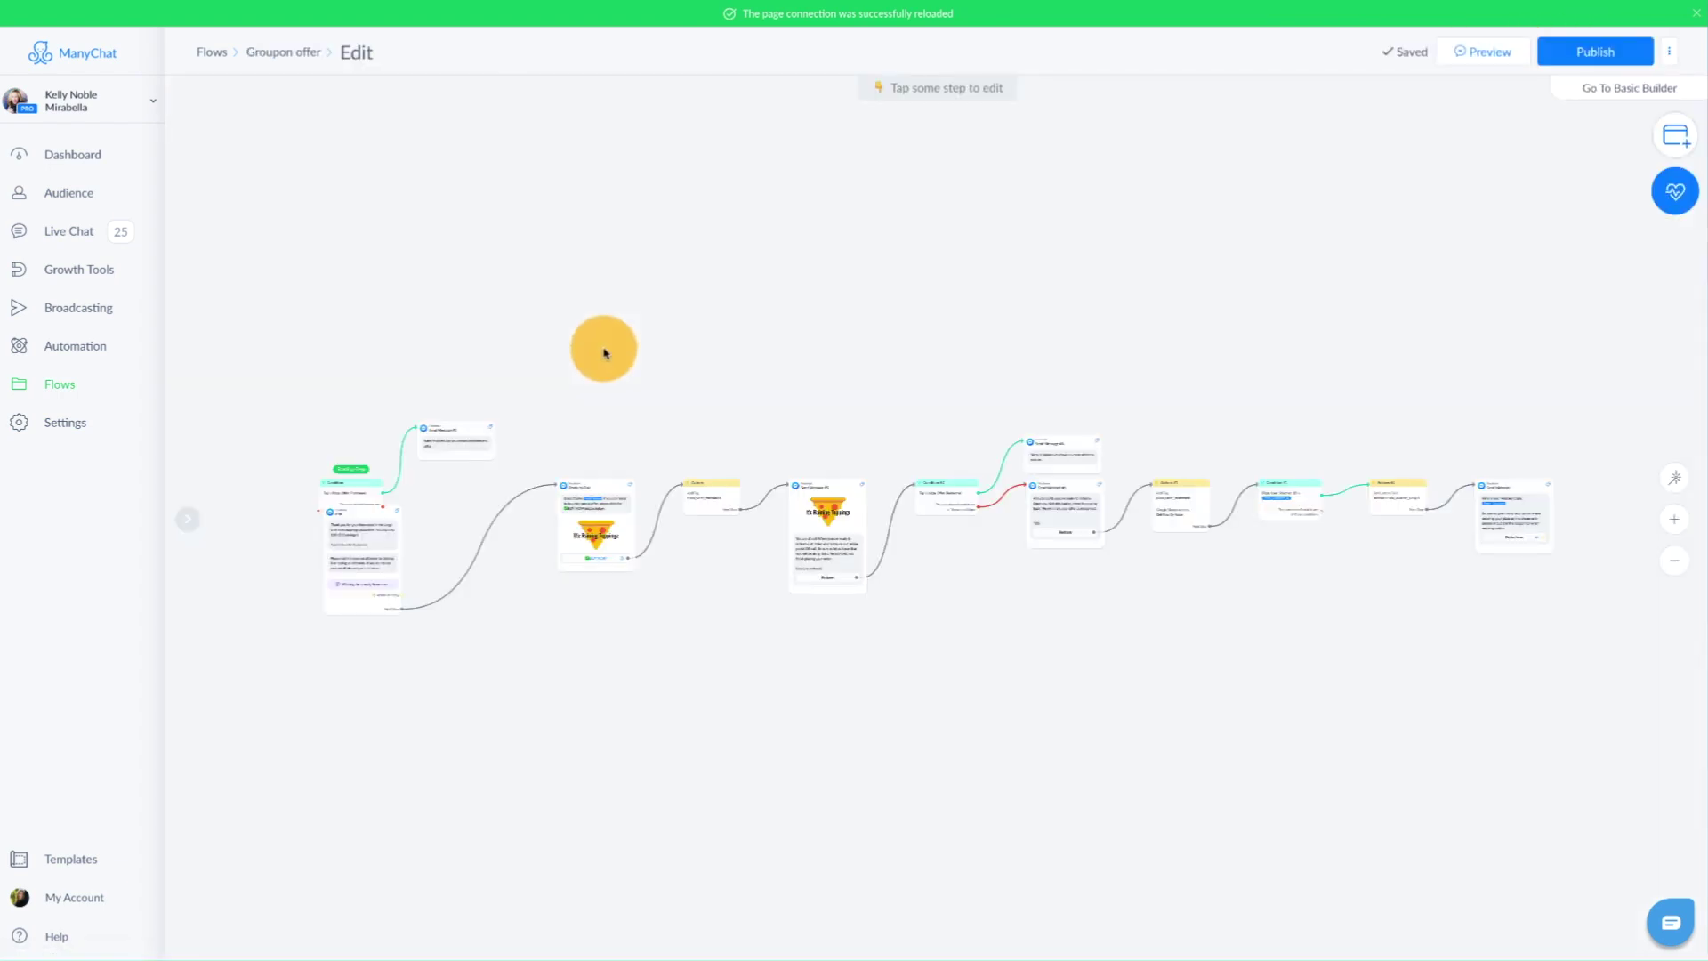
Step: Pan the canvas to centre the info message step on the condition's no-match branch
drag(365, 492, 275, 335)
scroll(524, 342, up, 2)
drag(534, 335, 1125, 396)
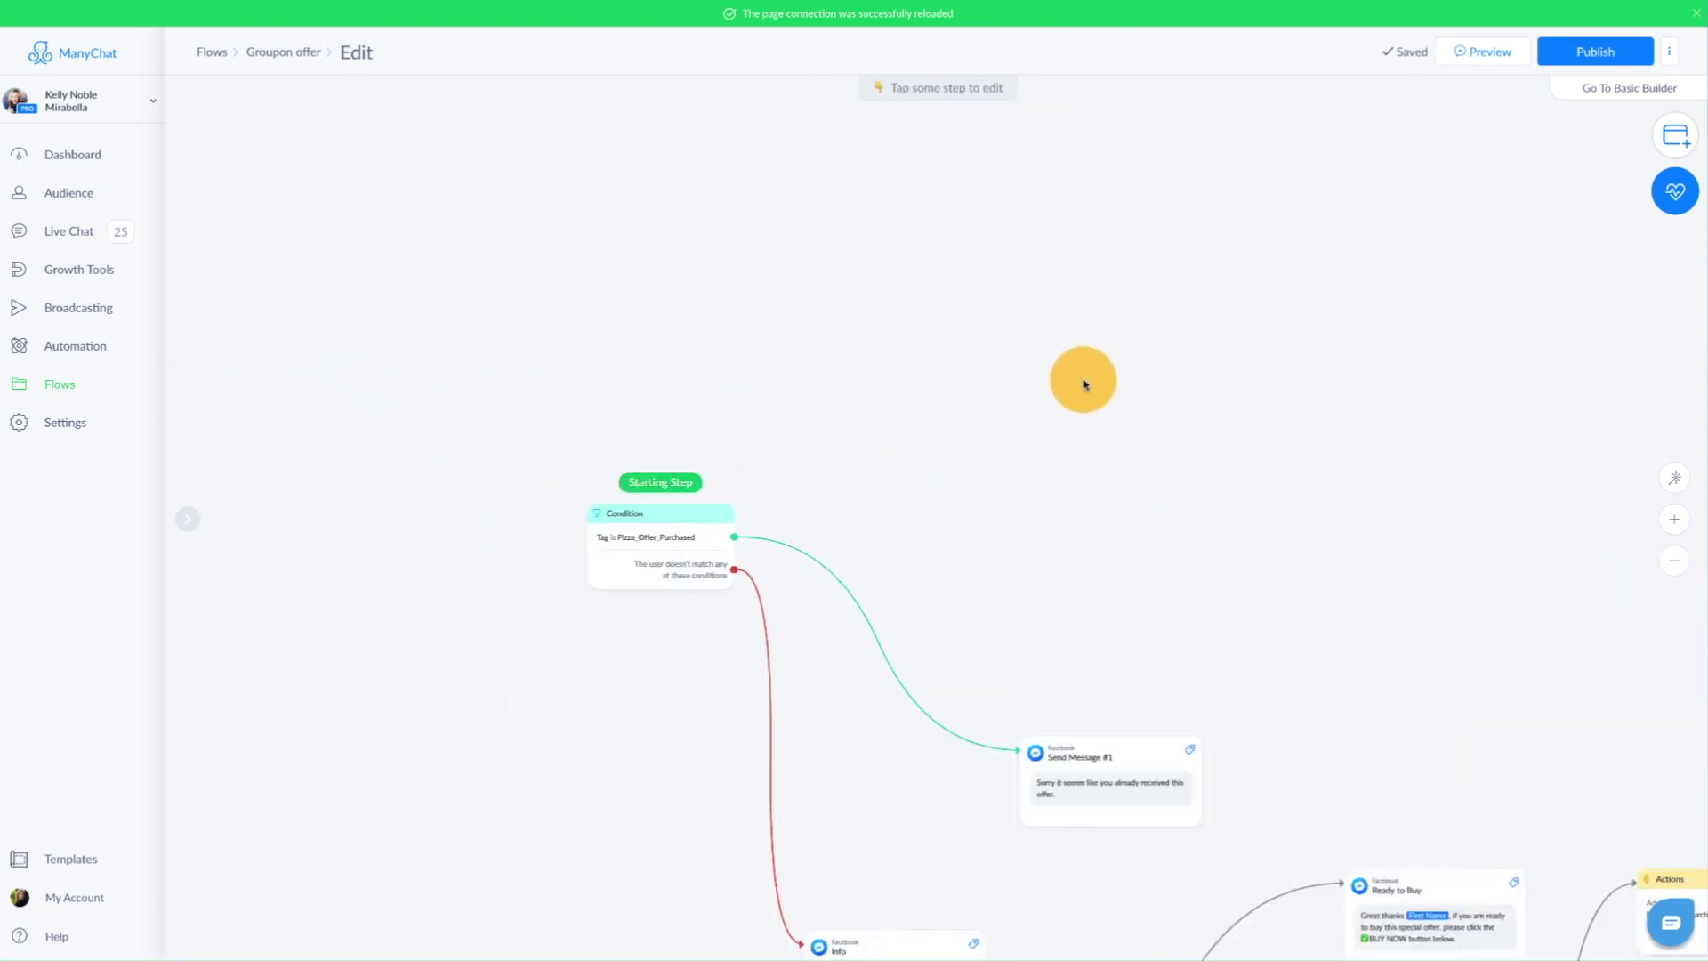
scroll(701, 515, up, 3)
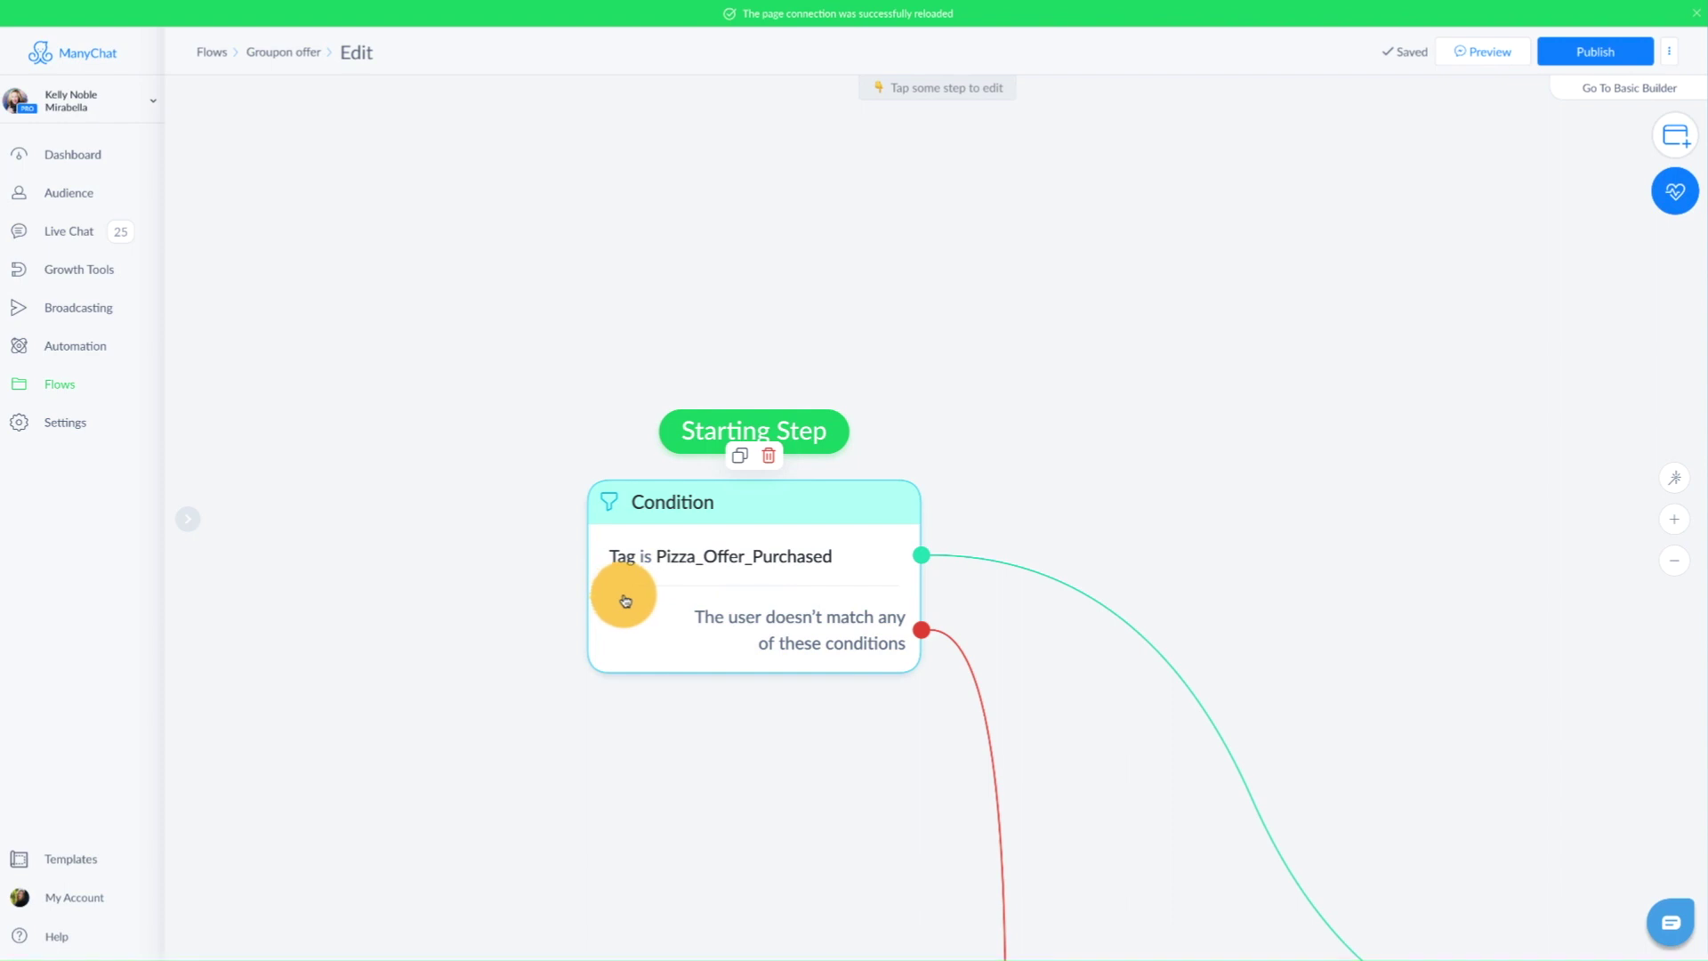
drag(1068, 665, 725, 4)
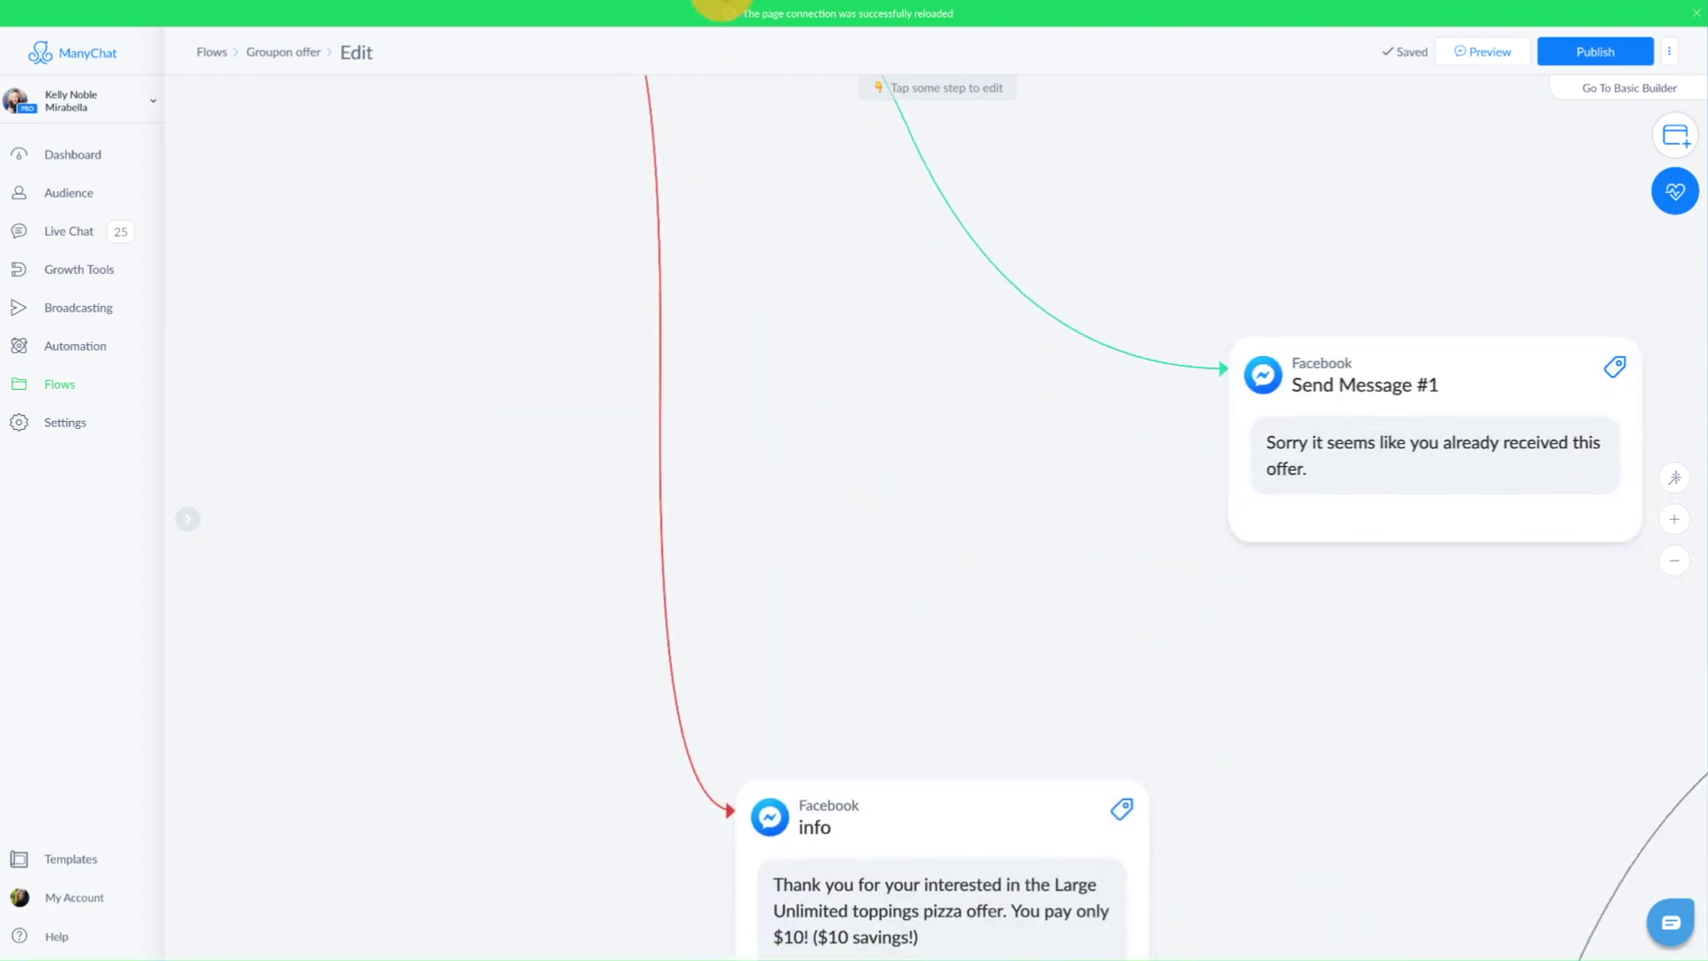
drag(934, 583, 880, 72)
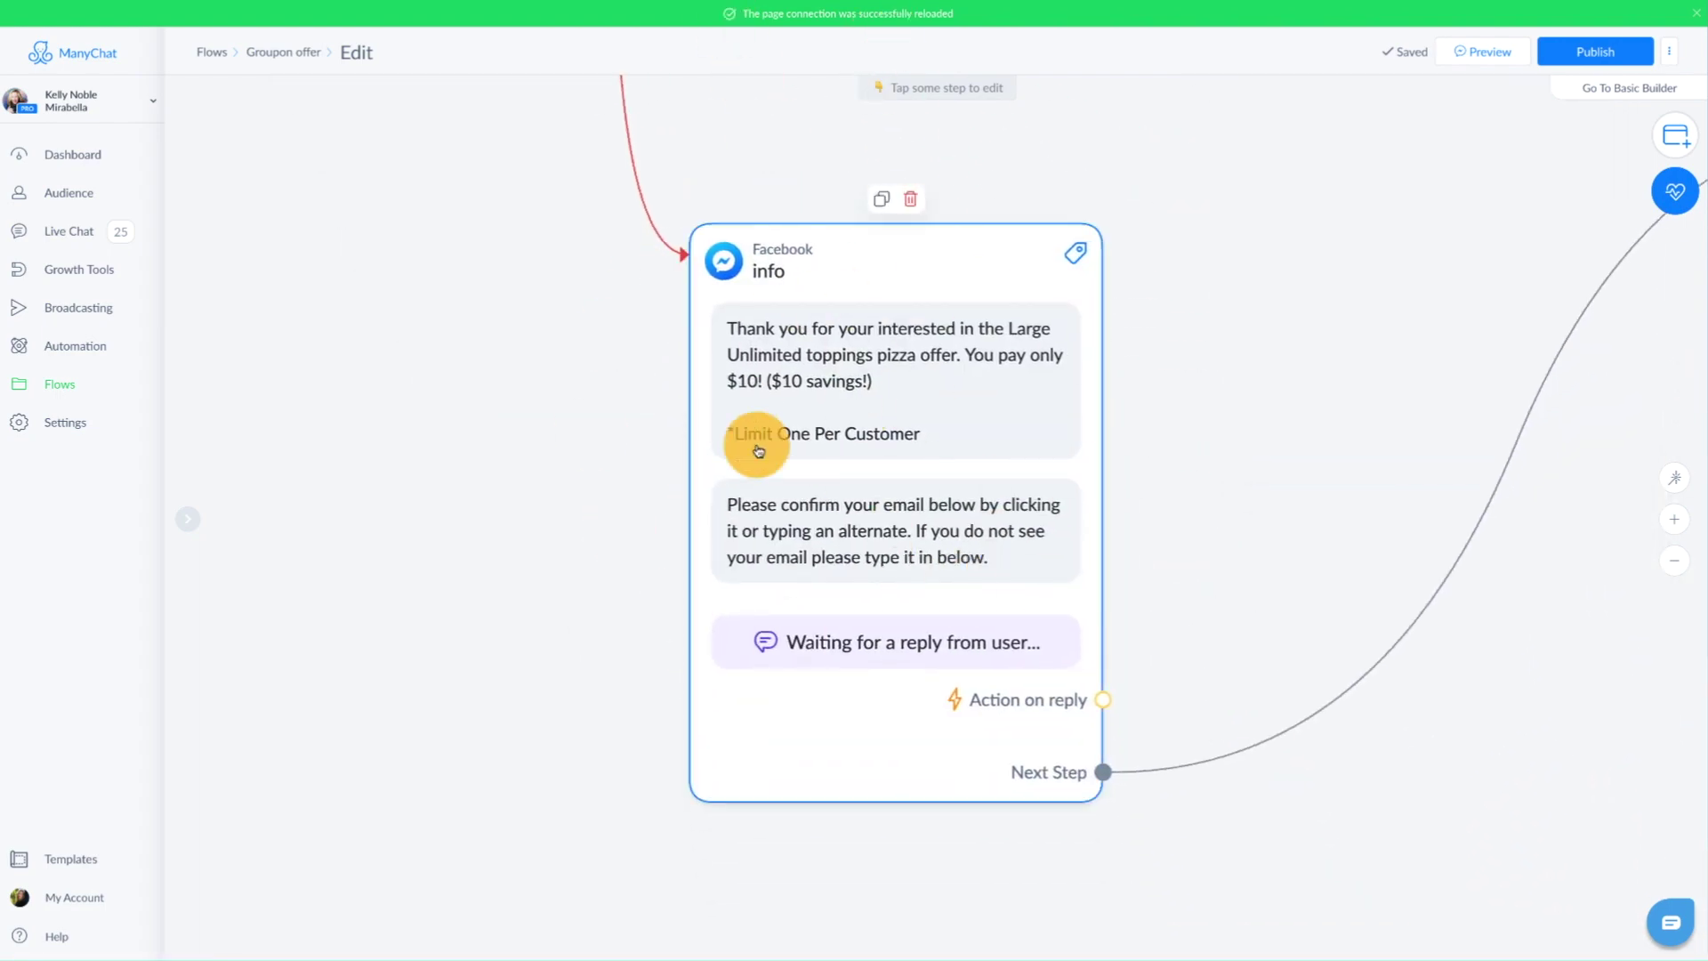
Step: Open the info step and its 'Please confirm your email' message's reply settings
click(832, 440)
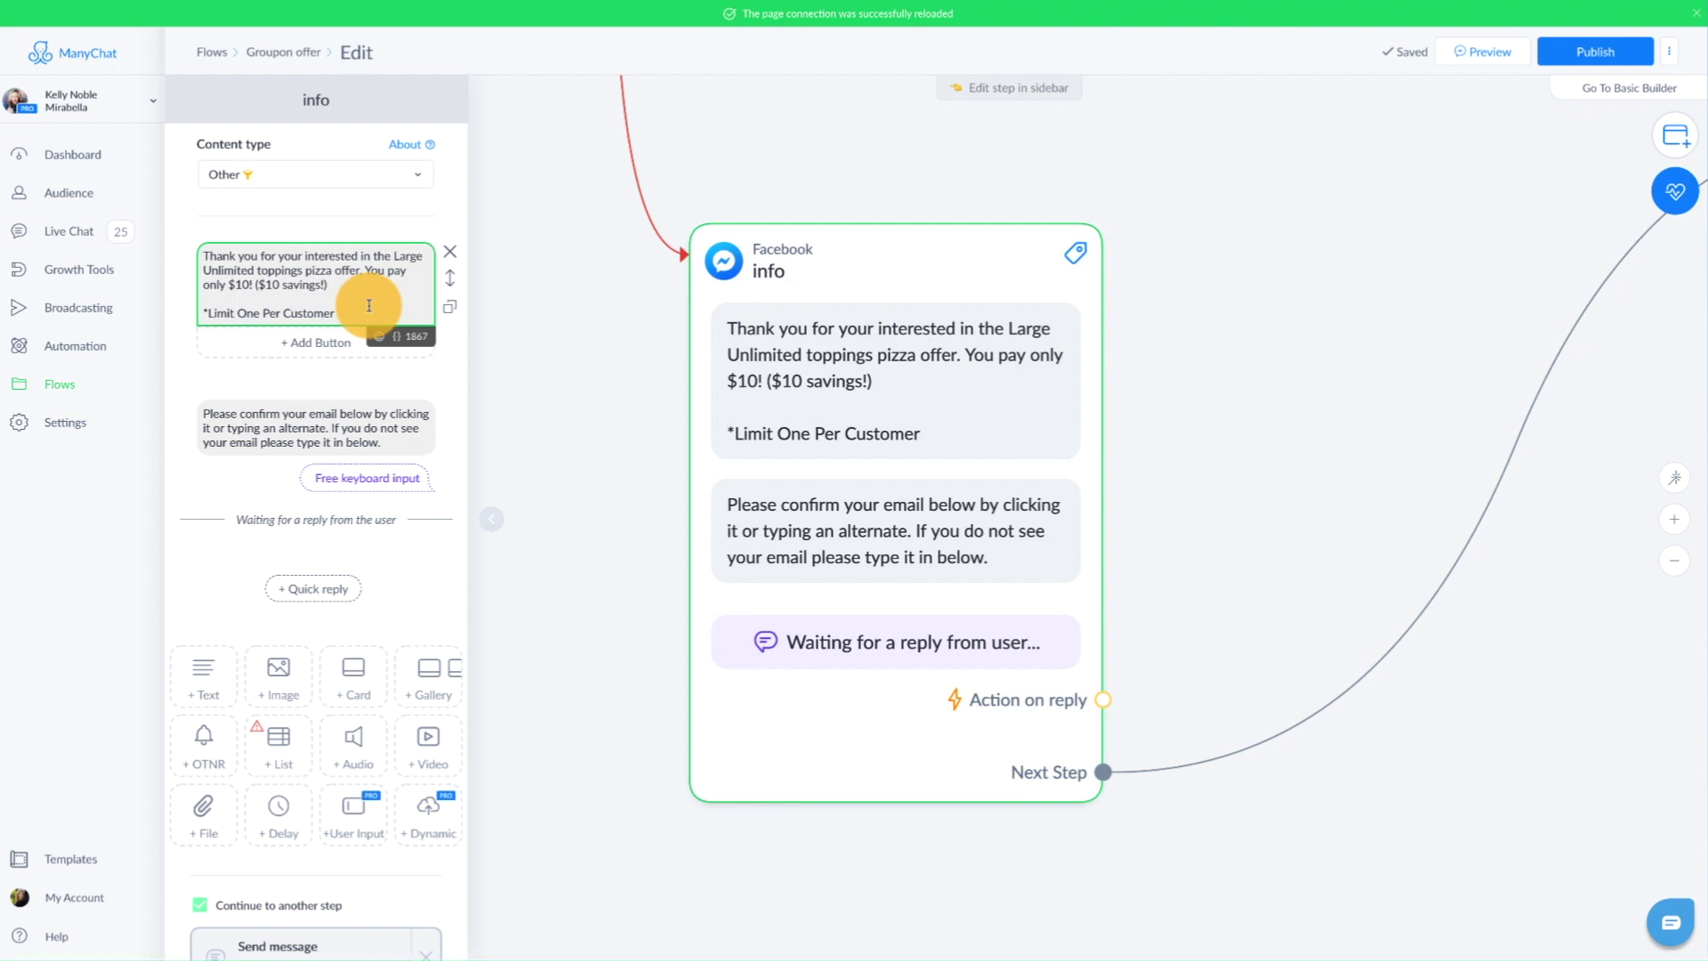
scroll(369, 305, down, 1)
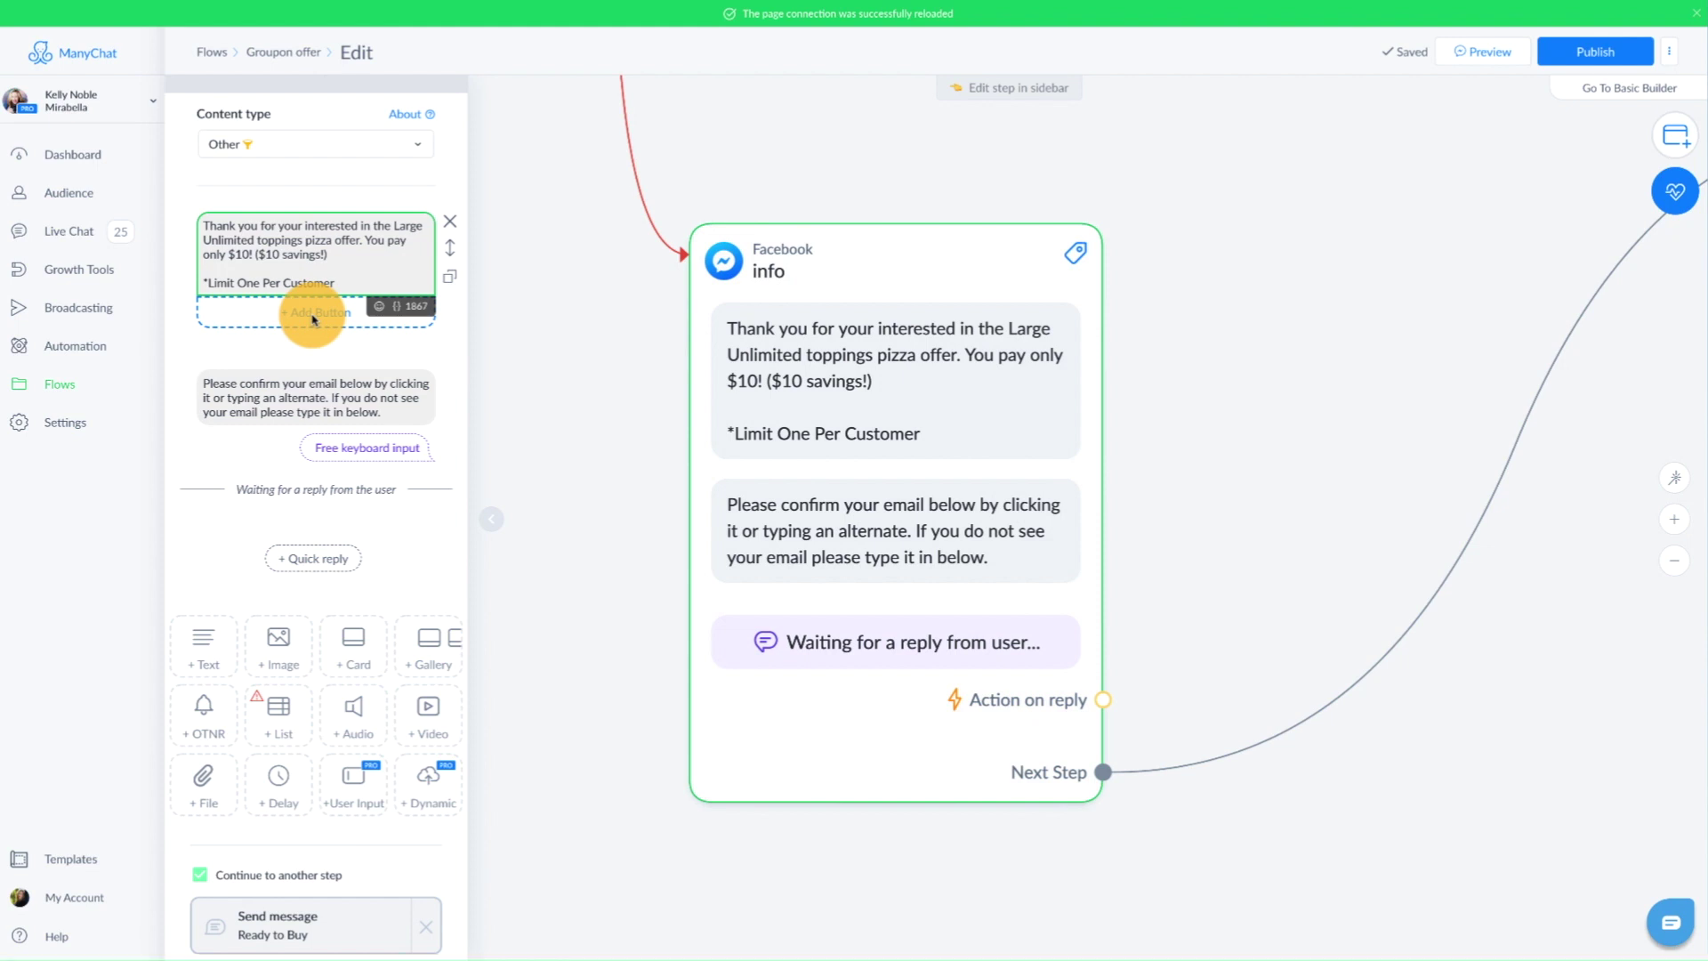
click(288, 395)
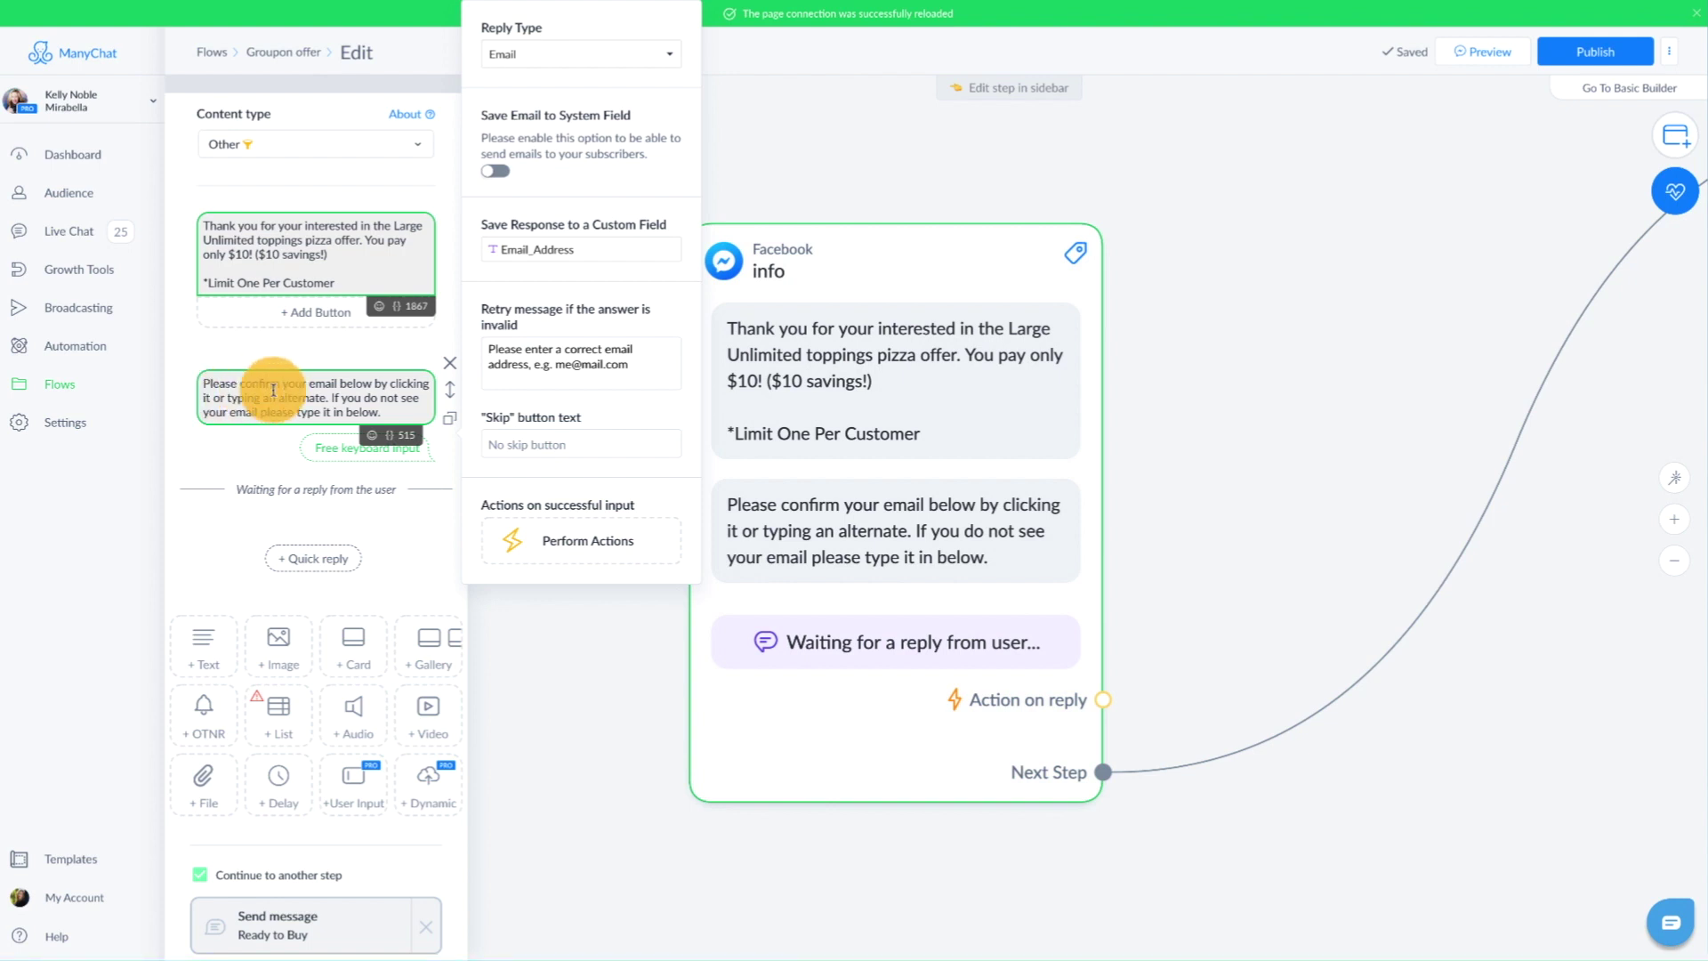
Step: Keep the reply type as Email saved to Email_Address, review retry and skip text, then close
click(267, 384)
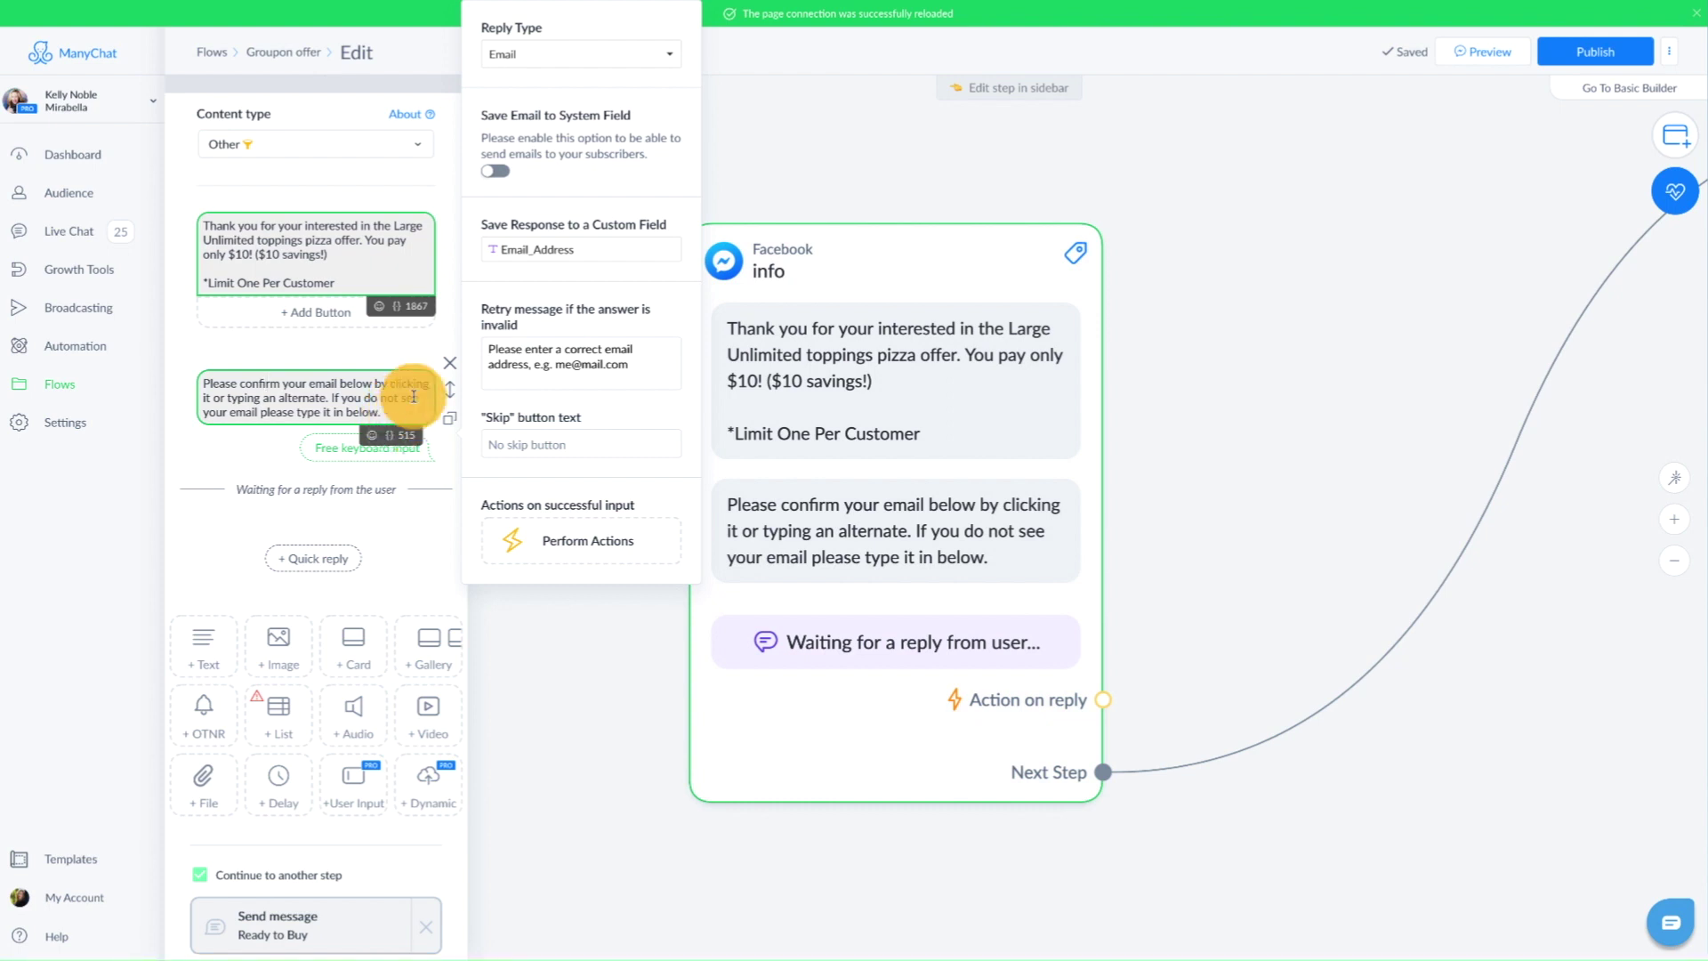
click(521, 59)
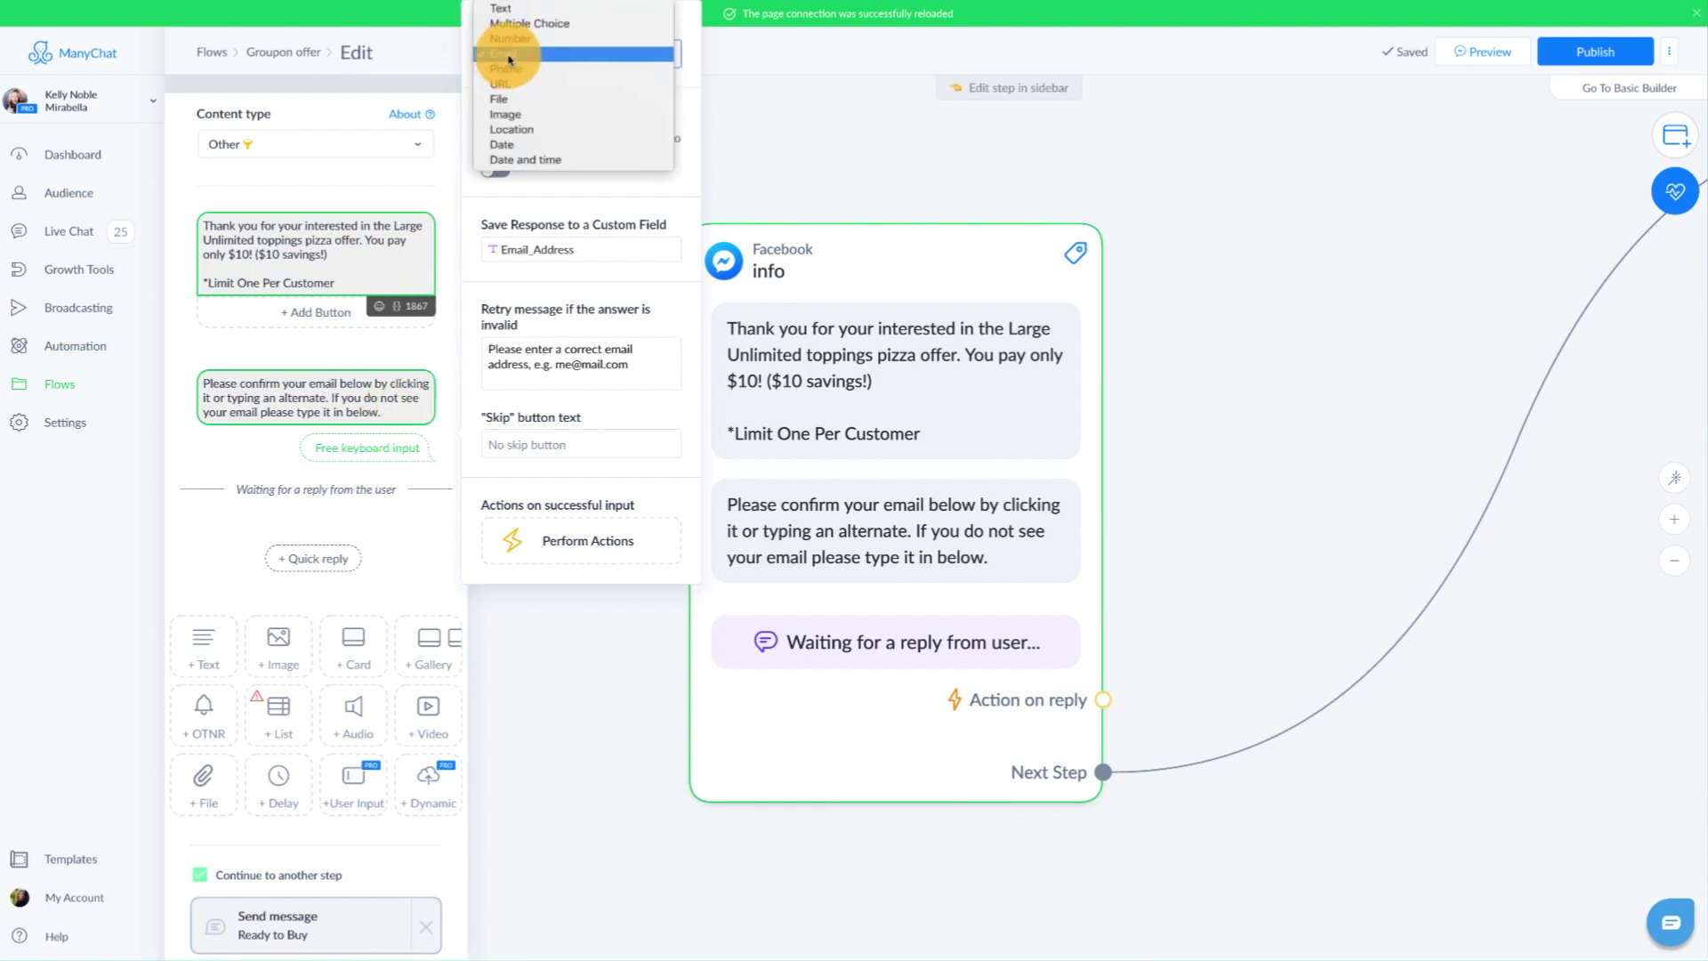
click(508, 56)
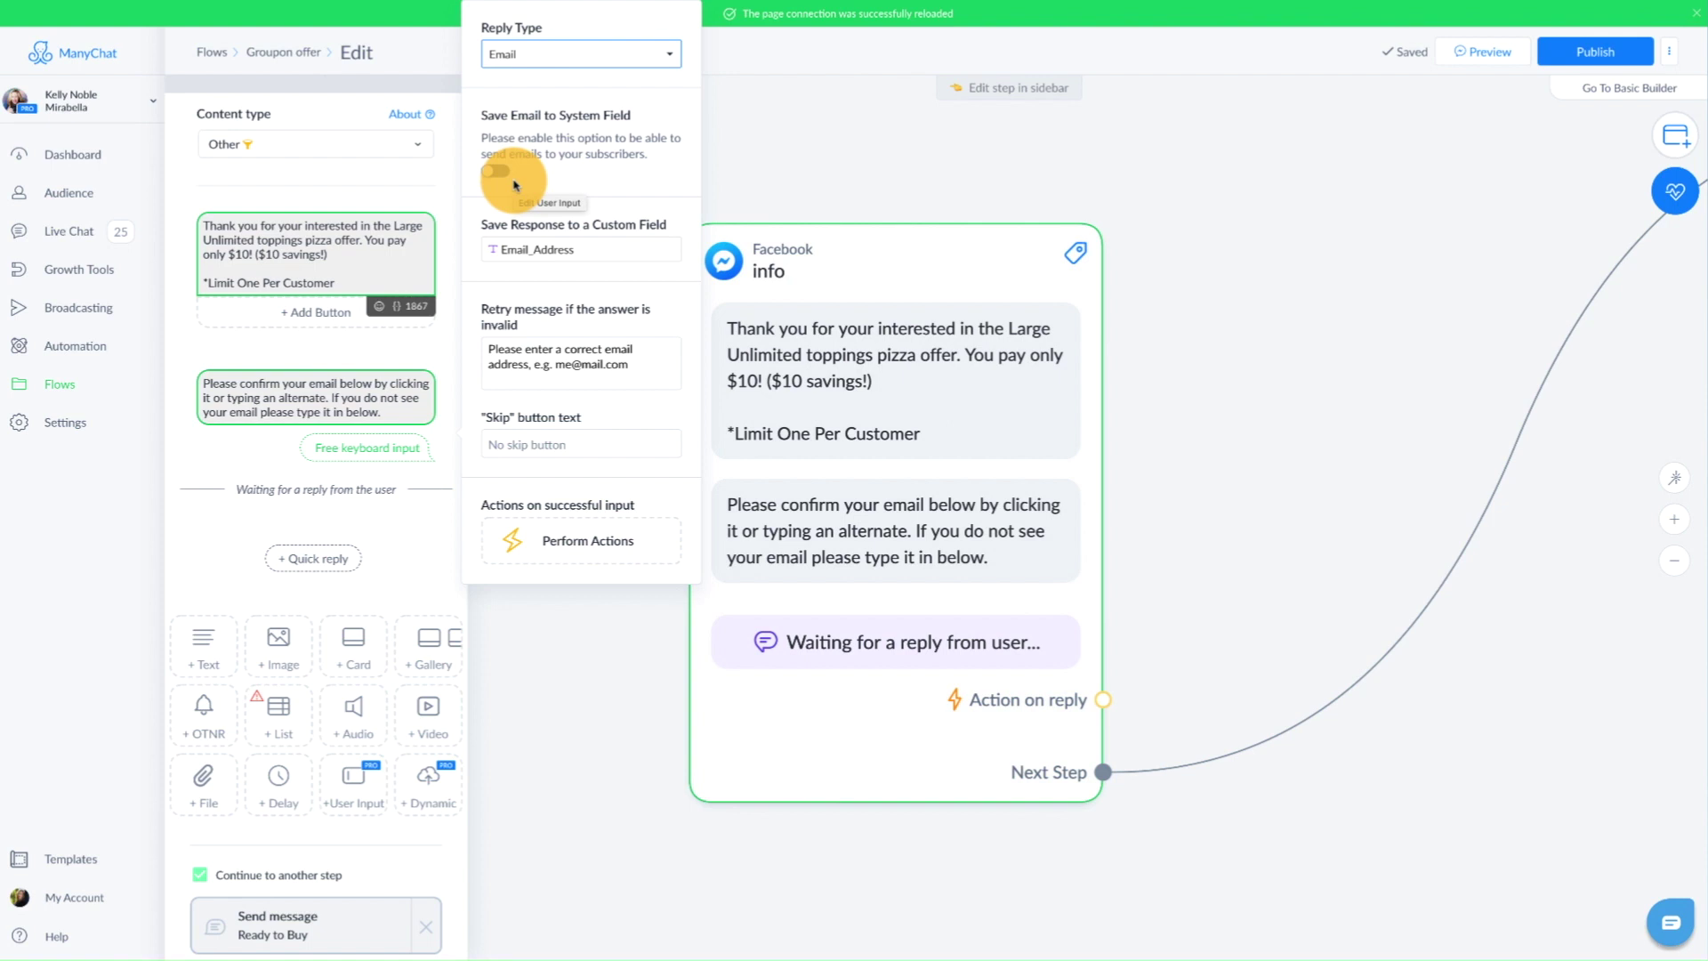
drag(477, 224, 688, 226)
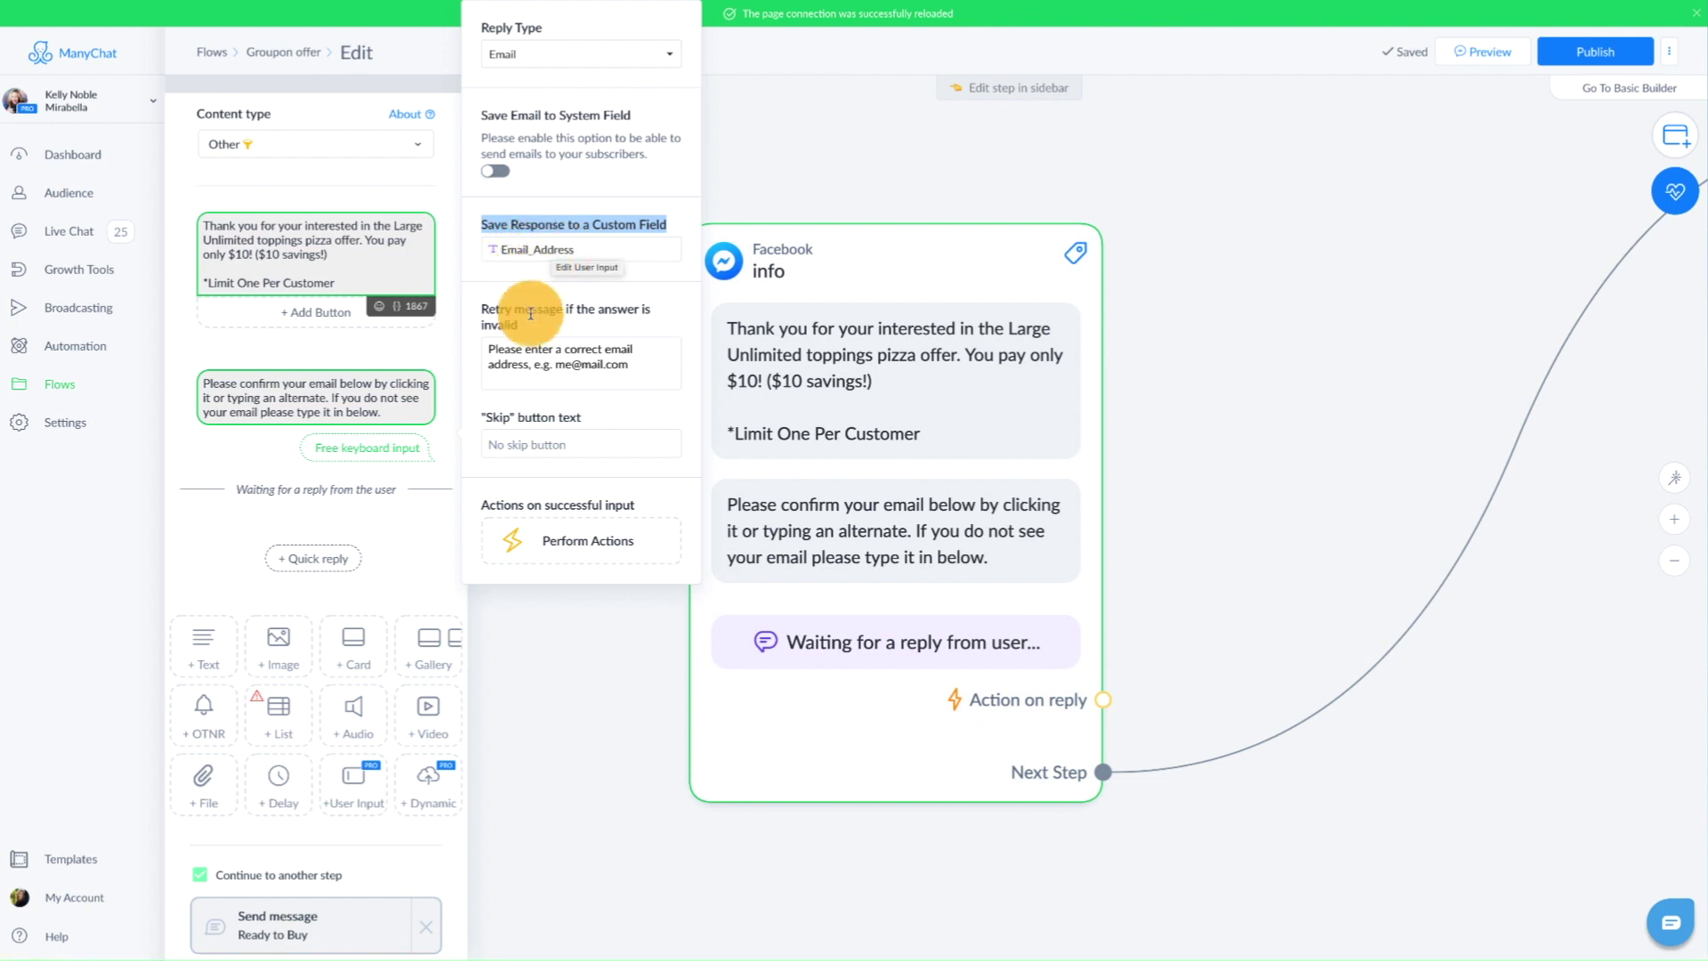
click(533, 360)
click(515, 445)
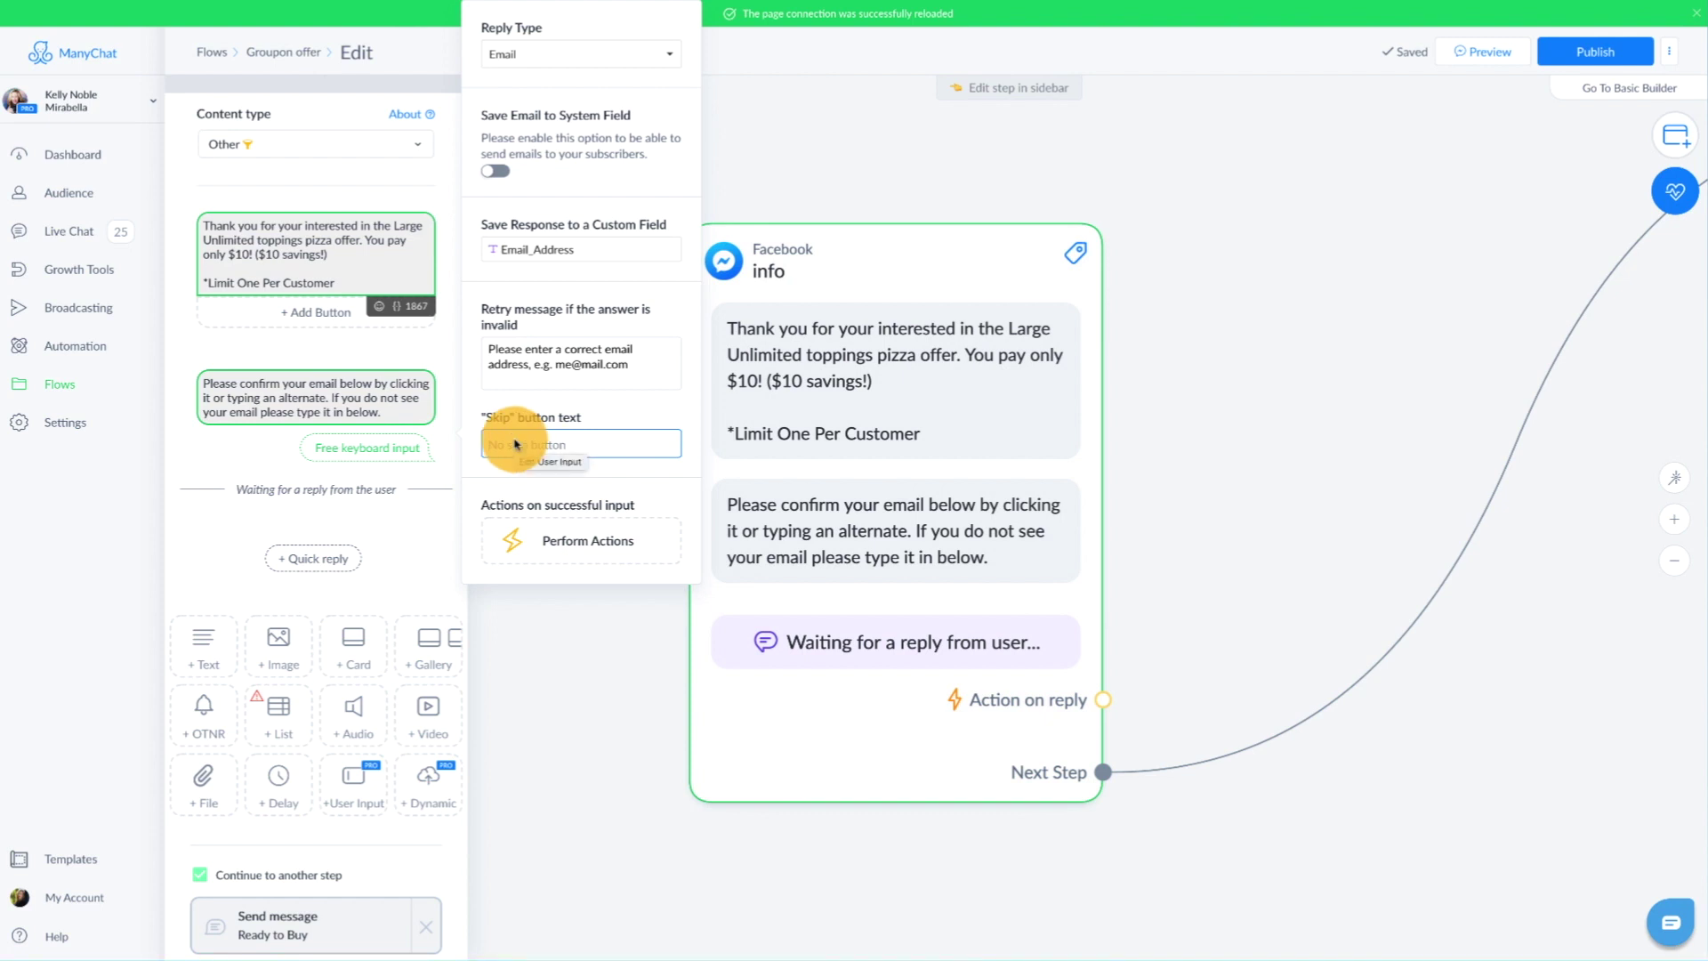
click(400, 517)
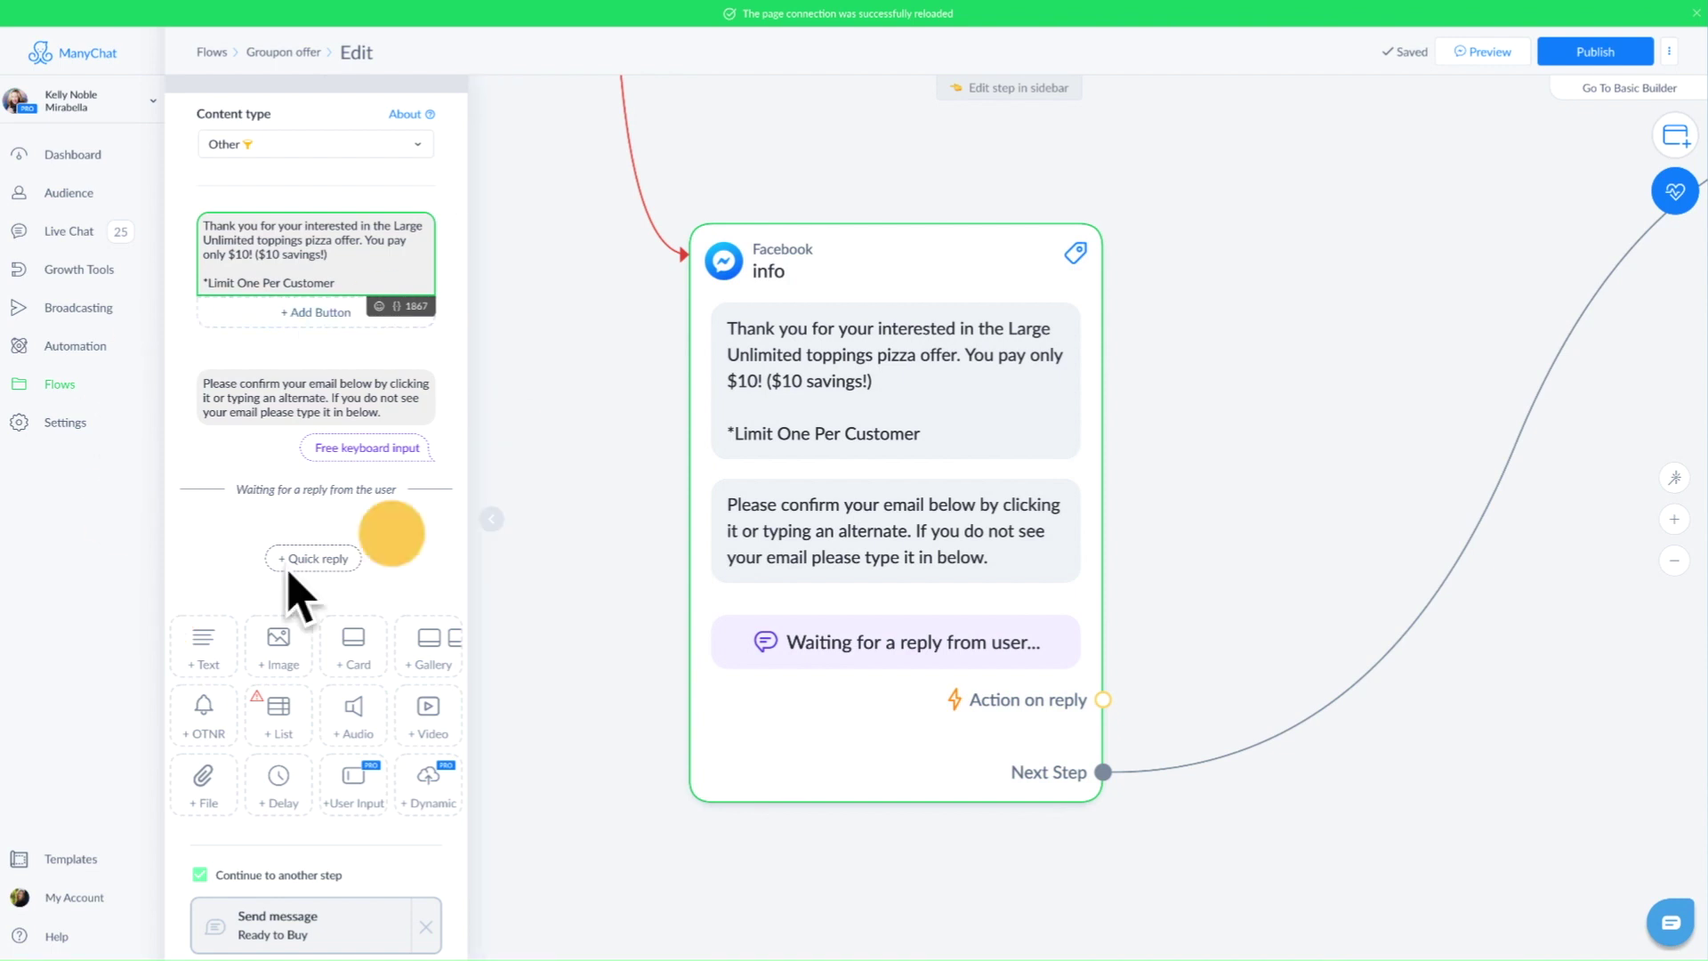
Step: Open the Ready to Buy step, review its message variables, and add then delete New Button #1
drag(1353, 511, 752, 585)
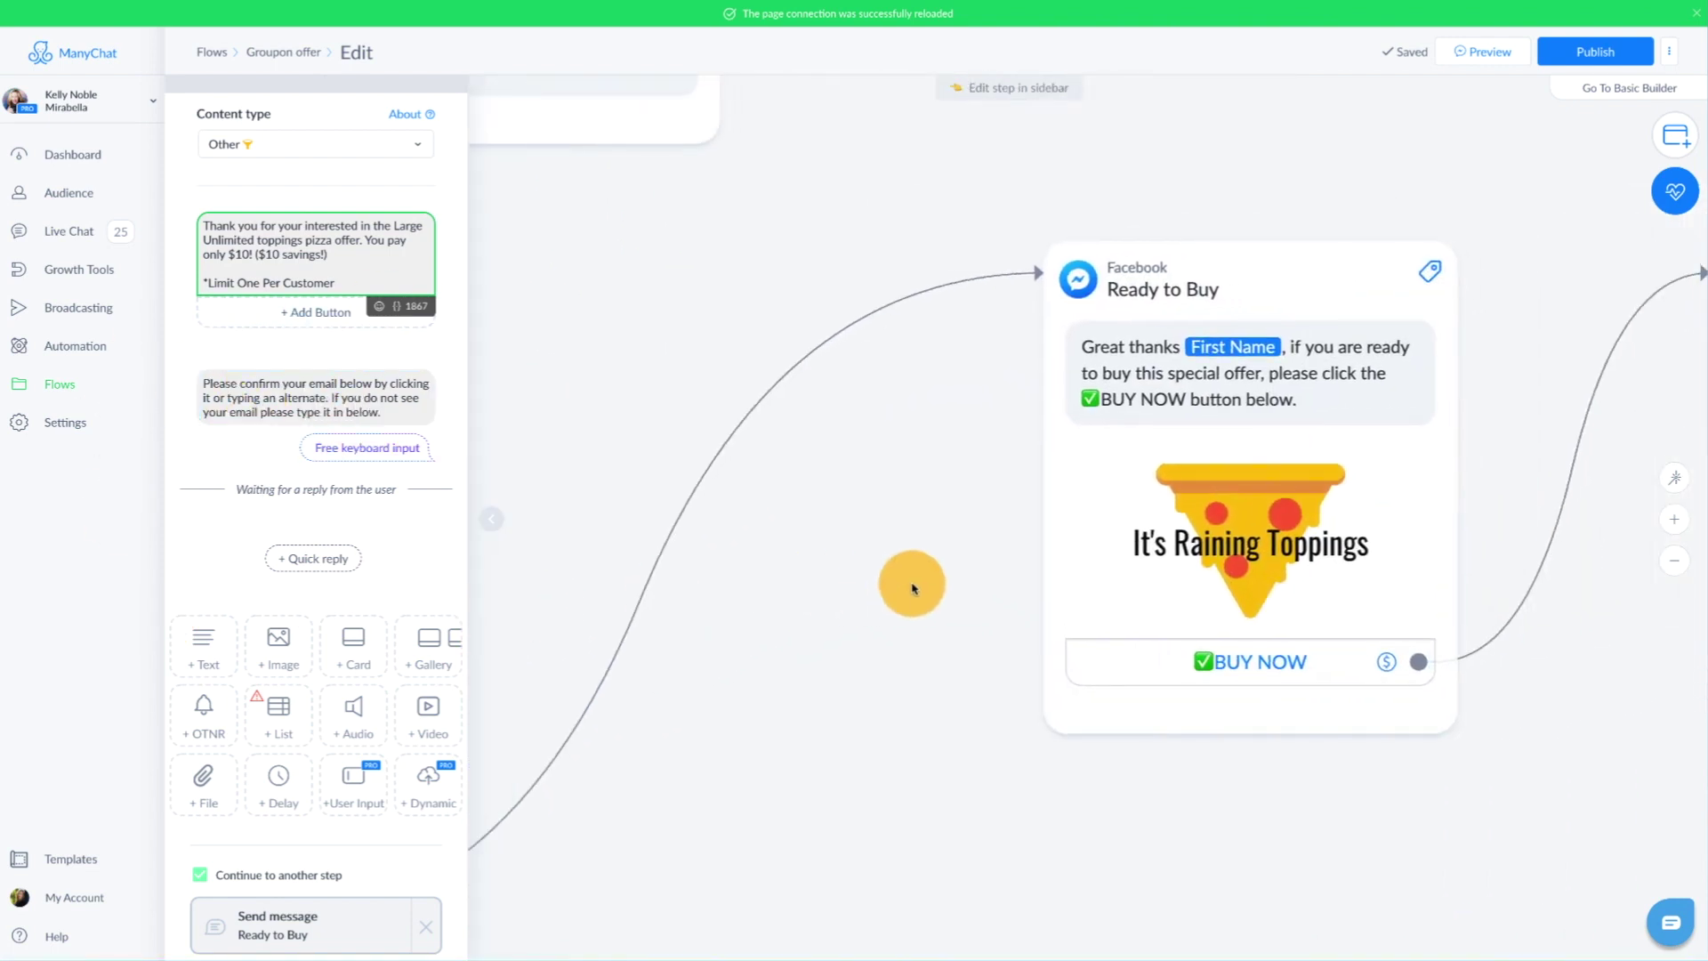
click(1244, 338)
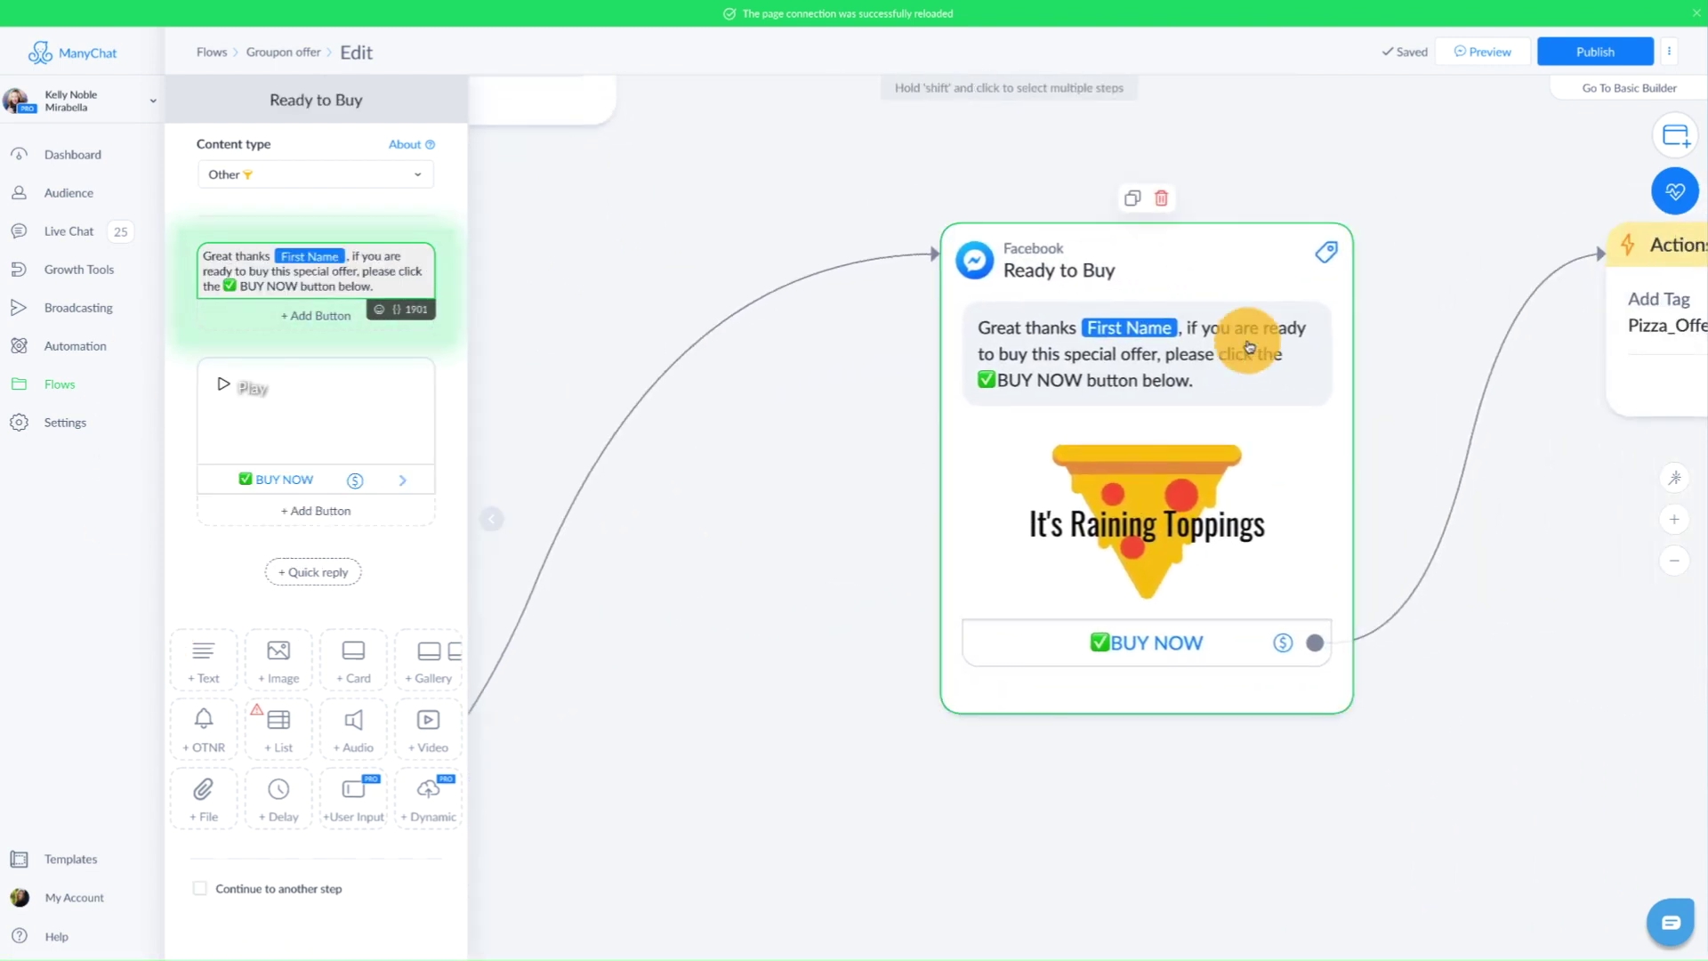
click(279, 284)
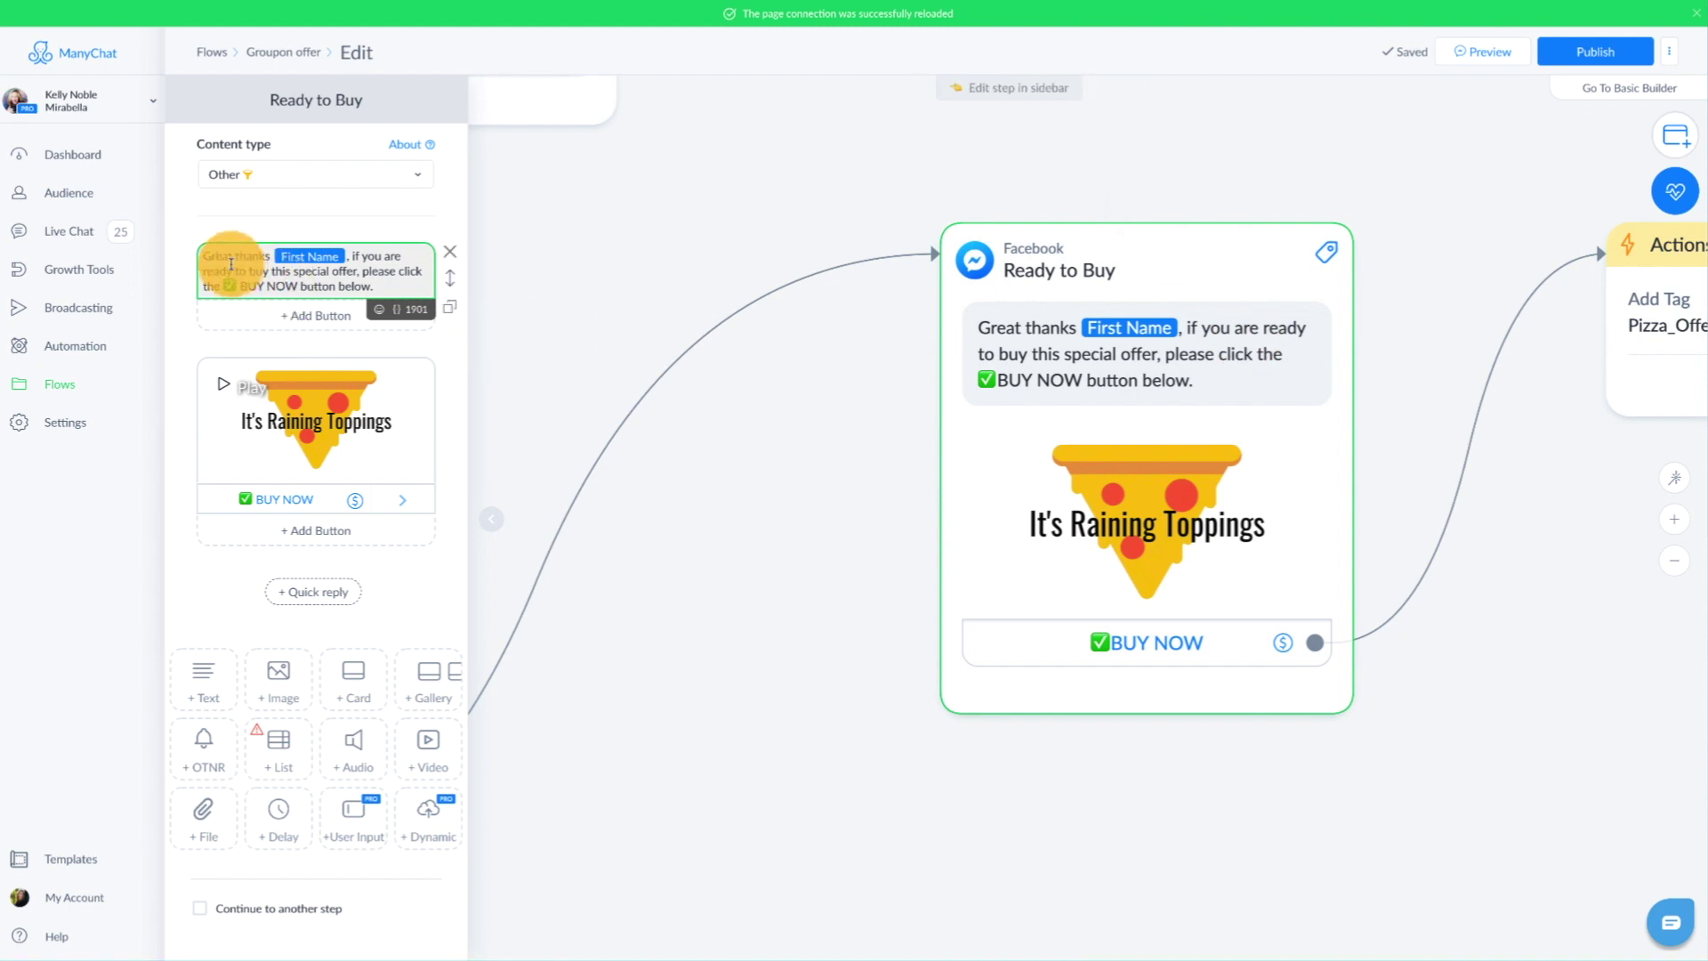
drag(204, 256, 389, 299)
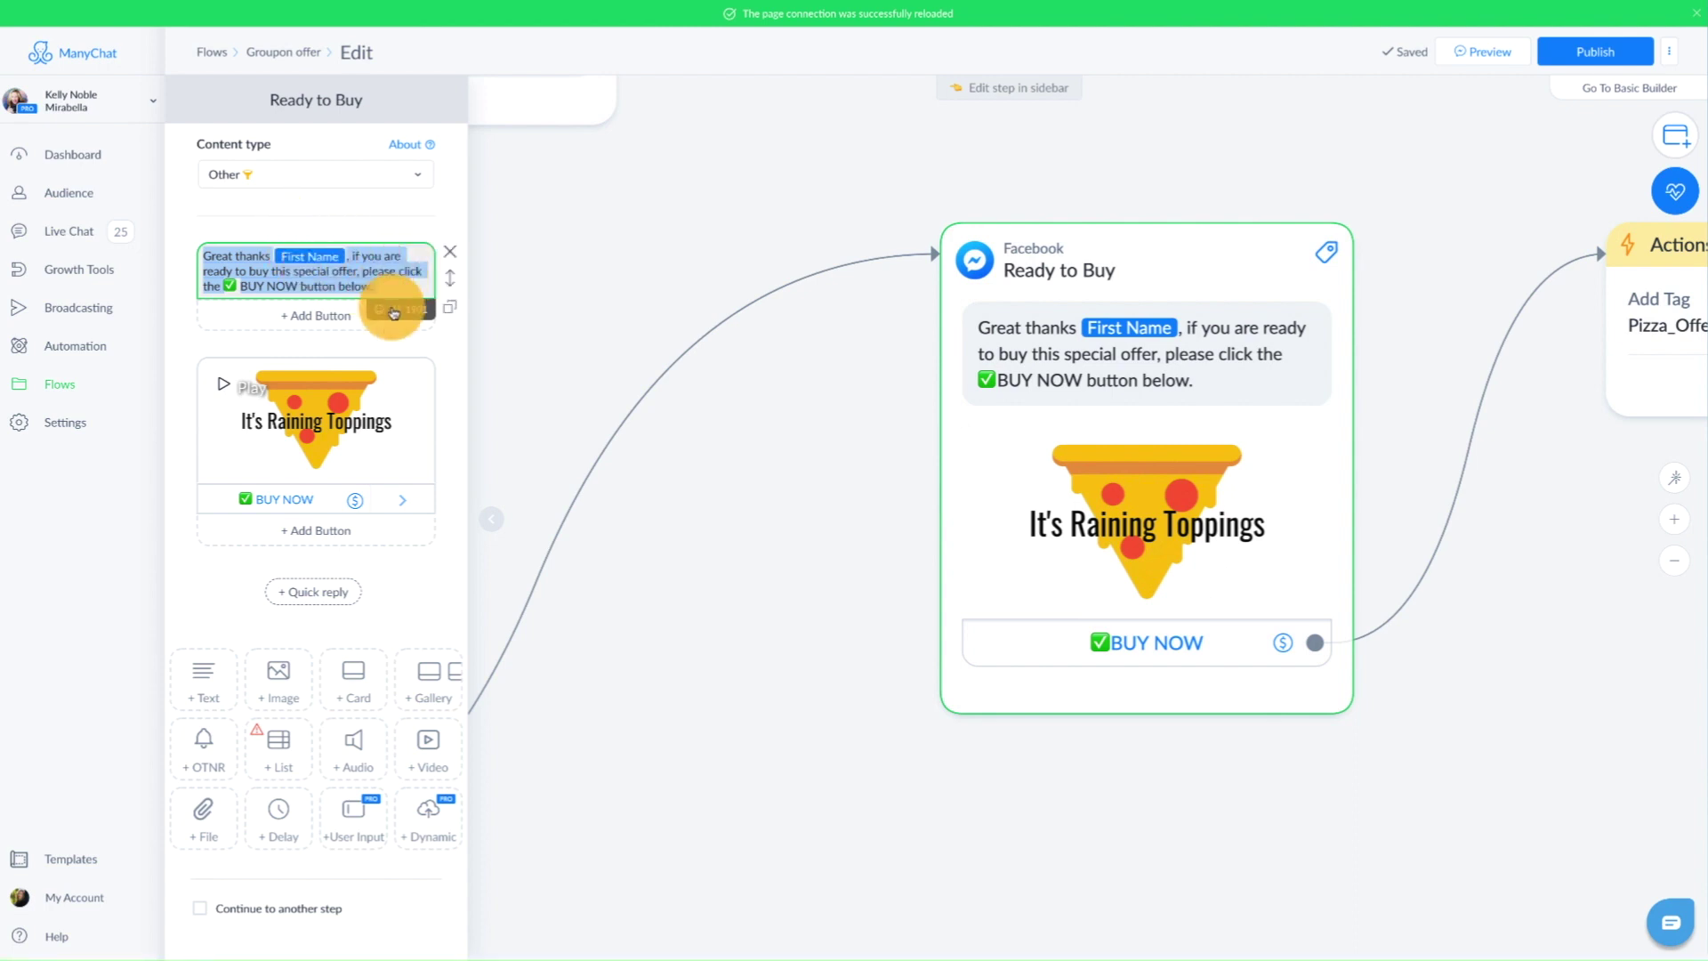
click(400, 315)
click(380, 269)
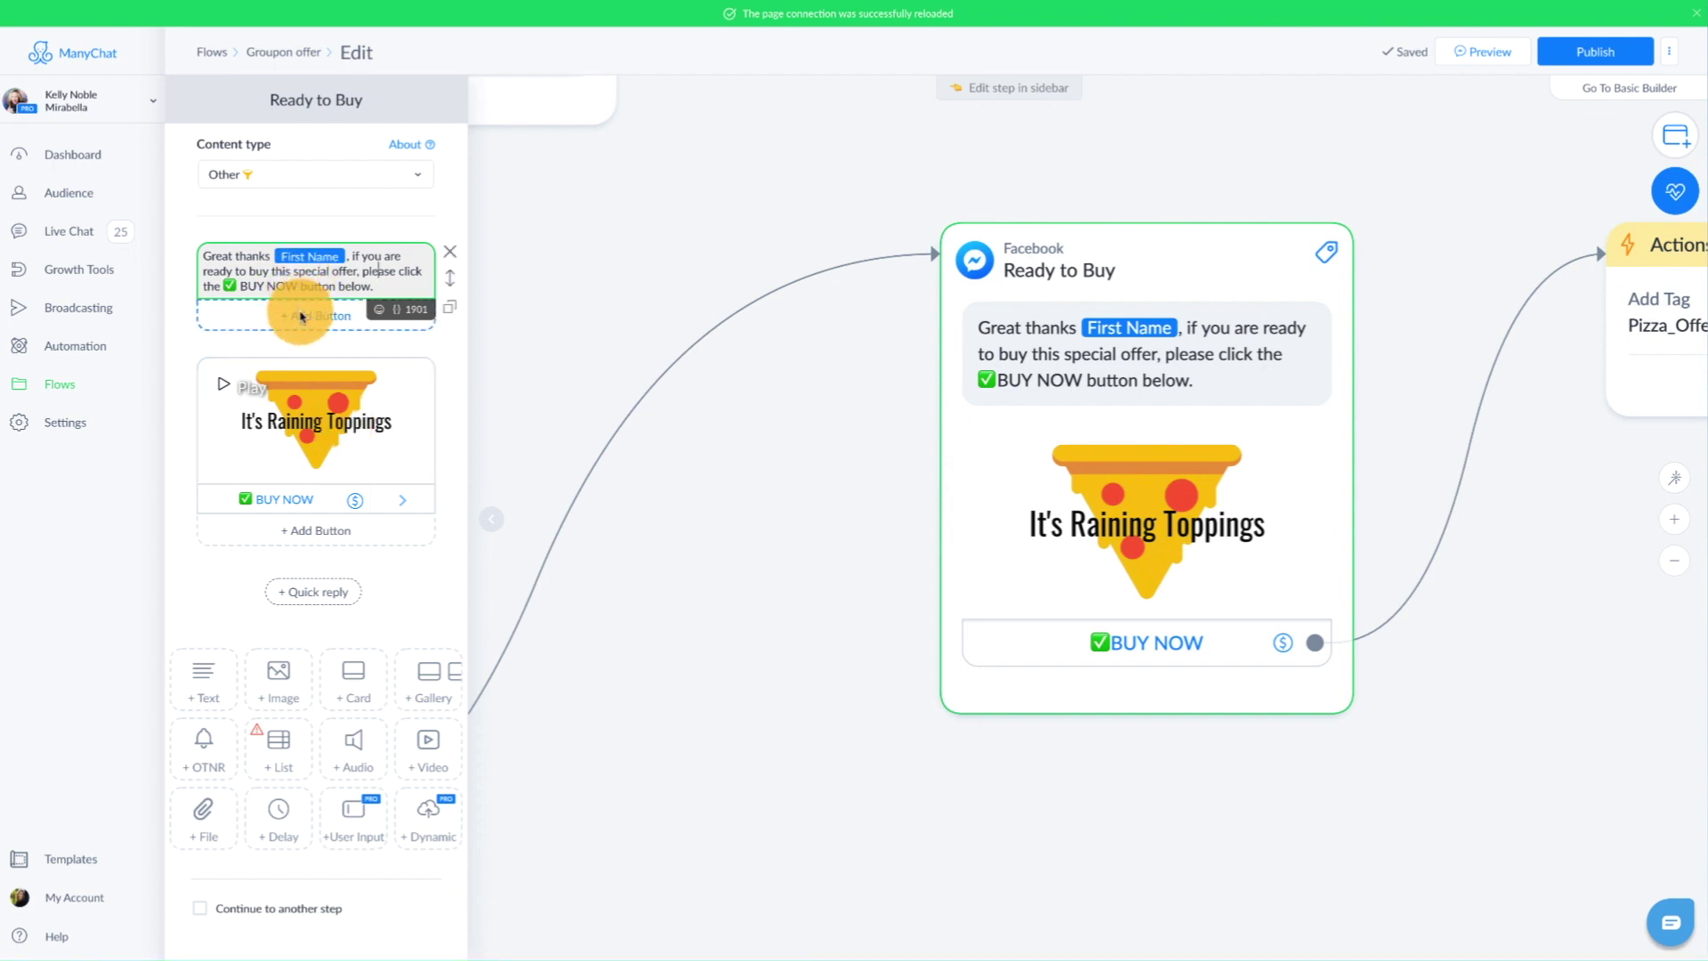
click(293, 315)
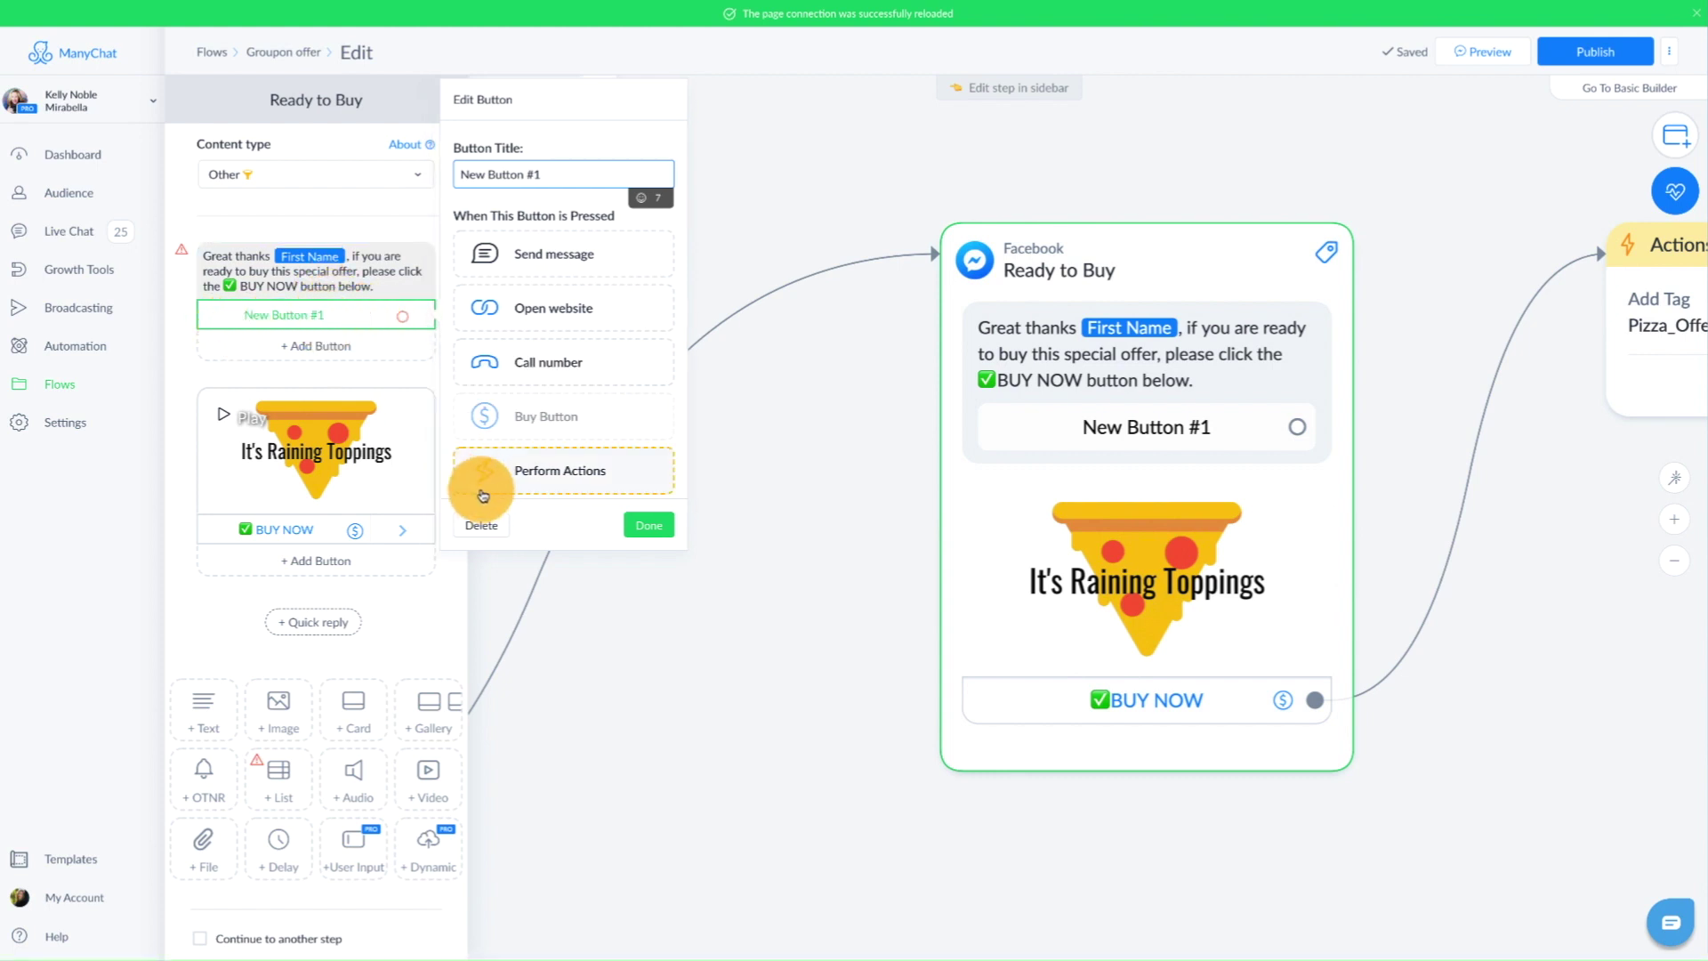
click(480, 523)
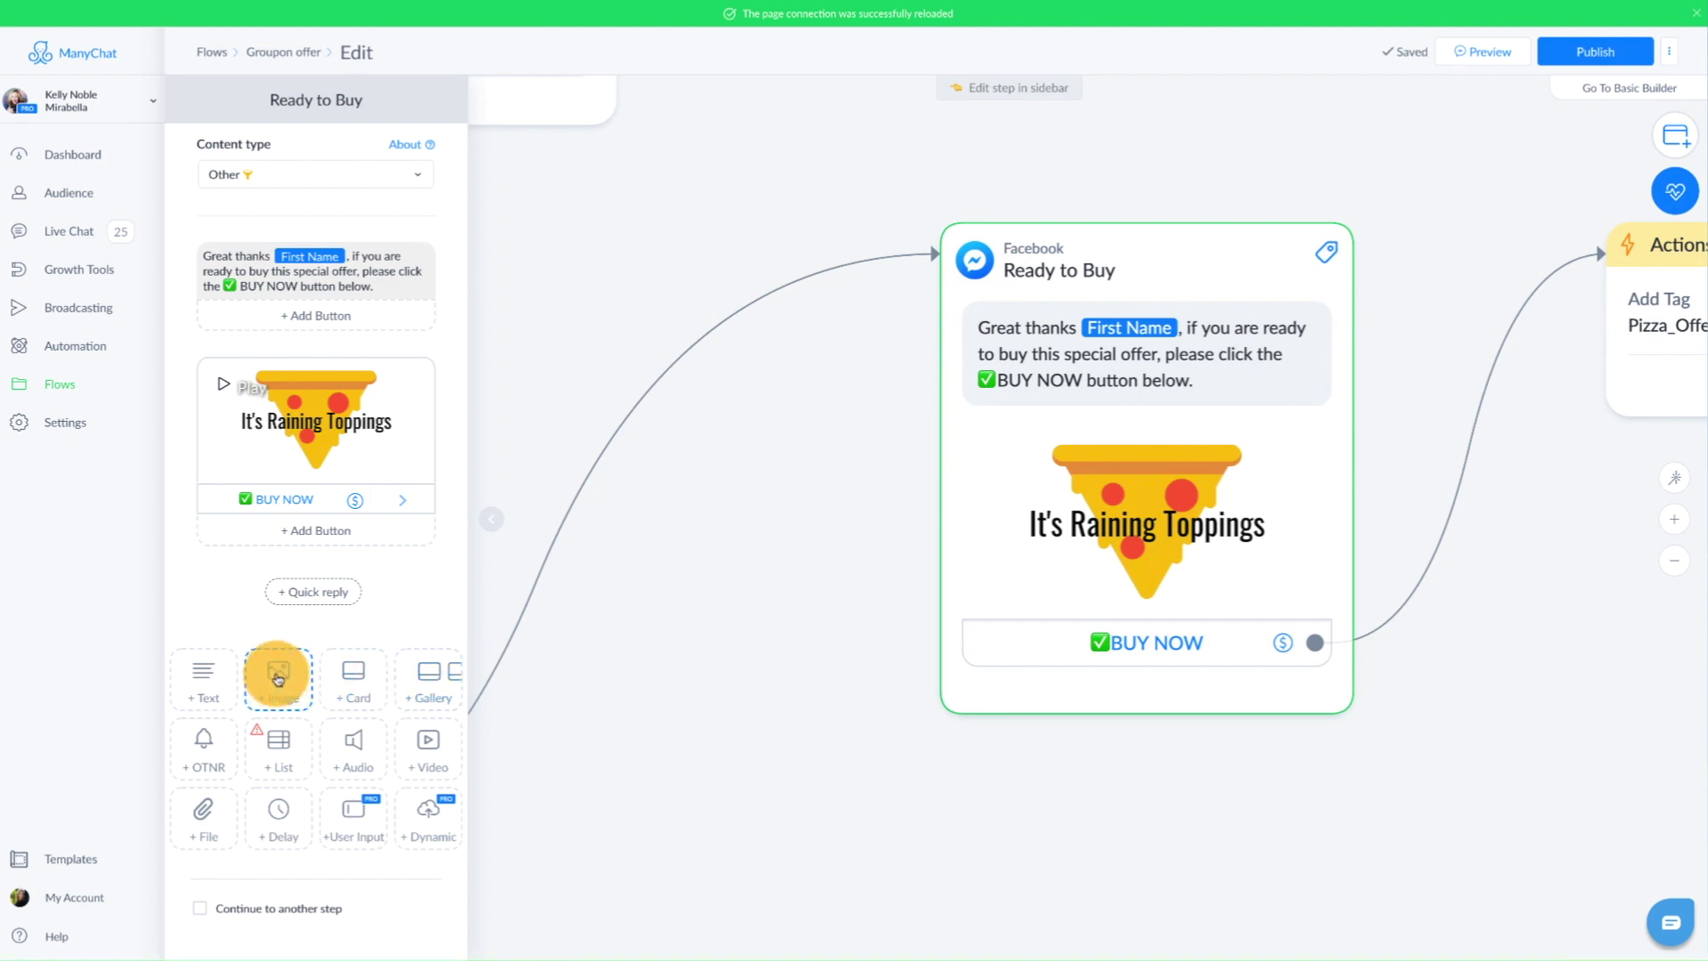
Step: Preview the pizza GIF and open the BUY NOW button's settings (10 USD, 10_Pizza_Offer)
click(267, 425)
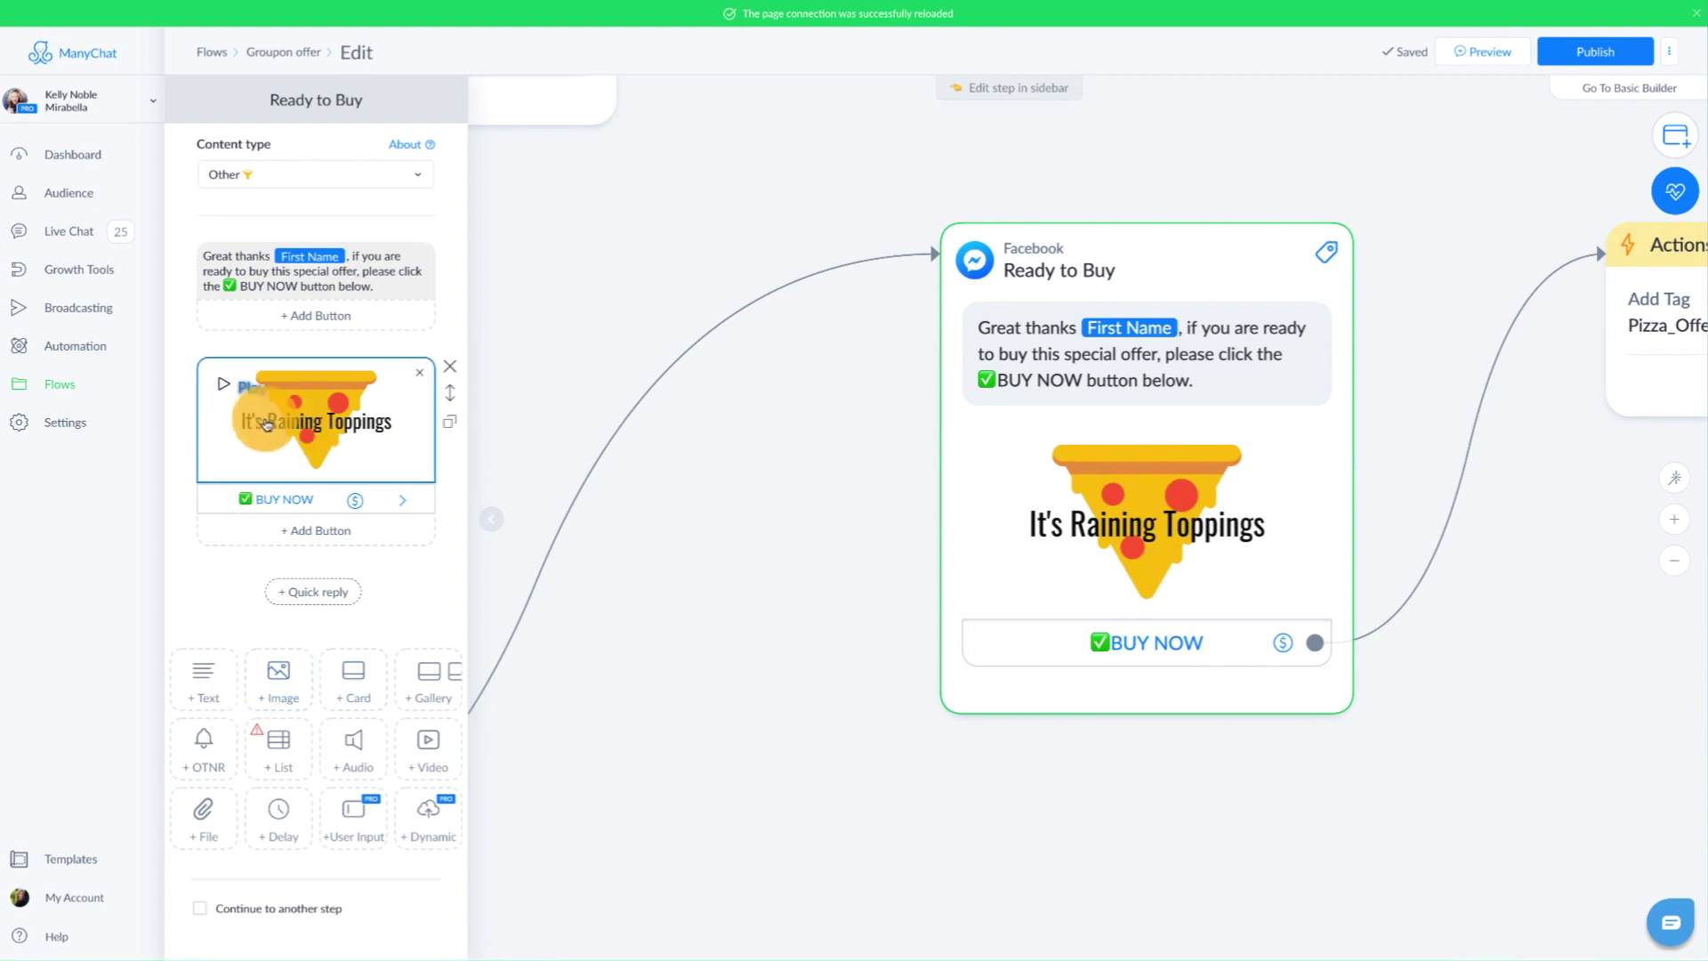
click(303, 418)
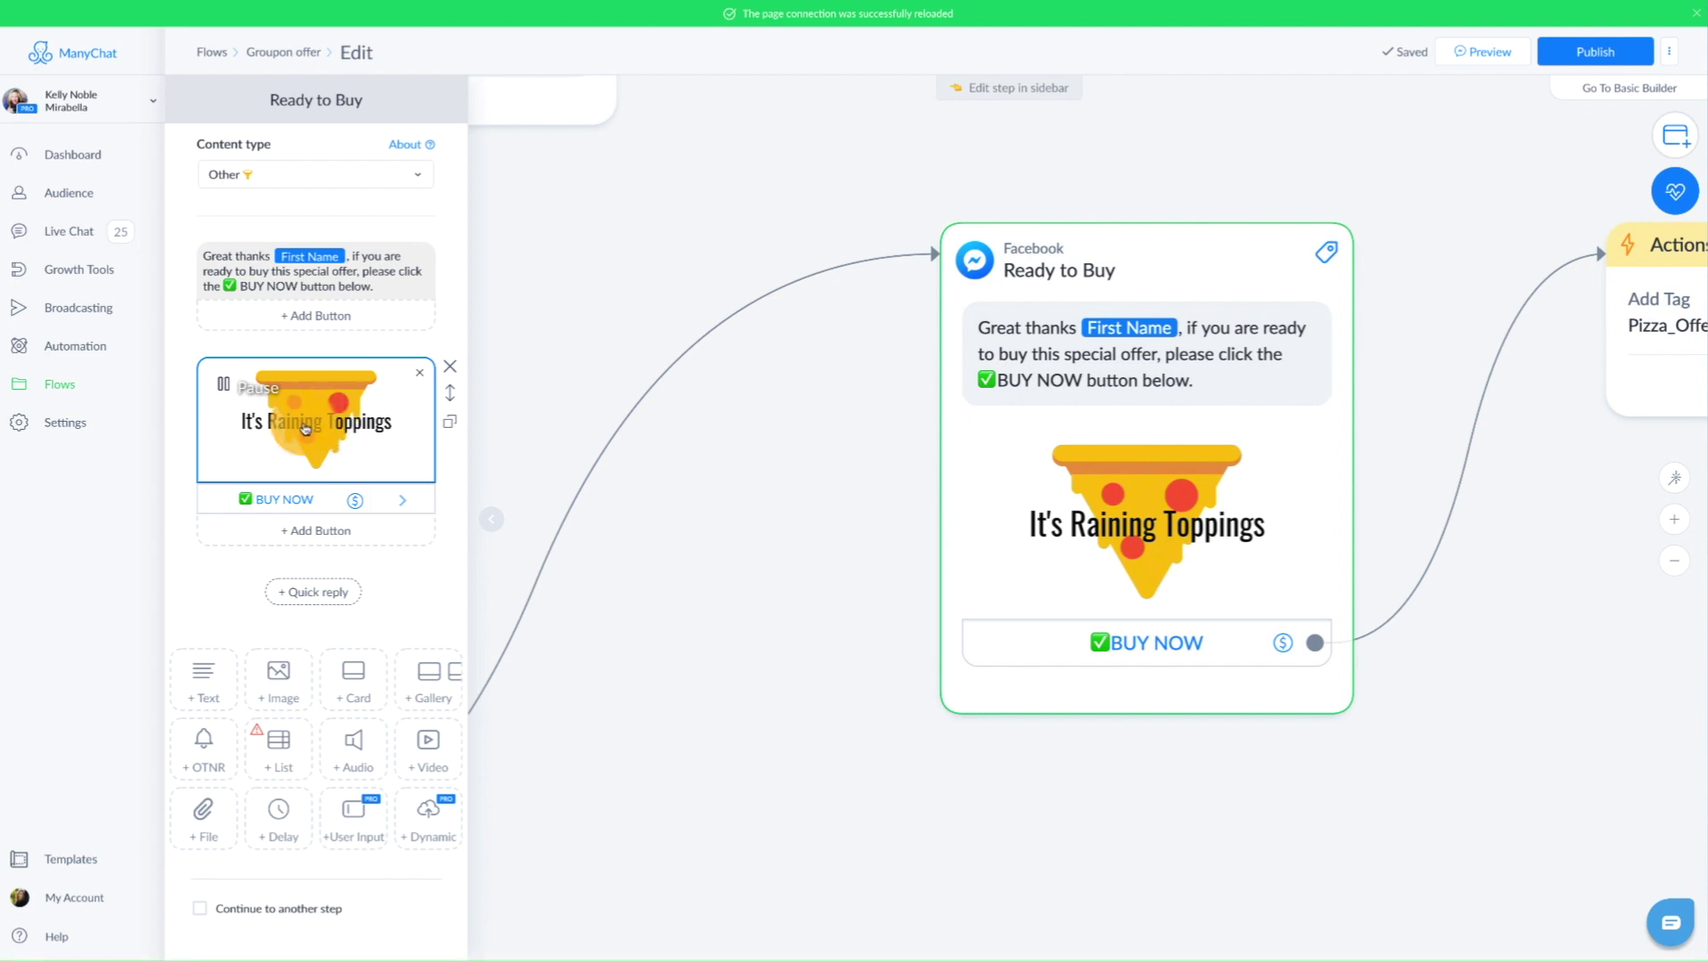
click(276, 504)
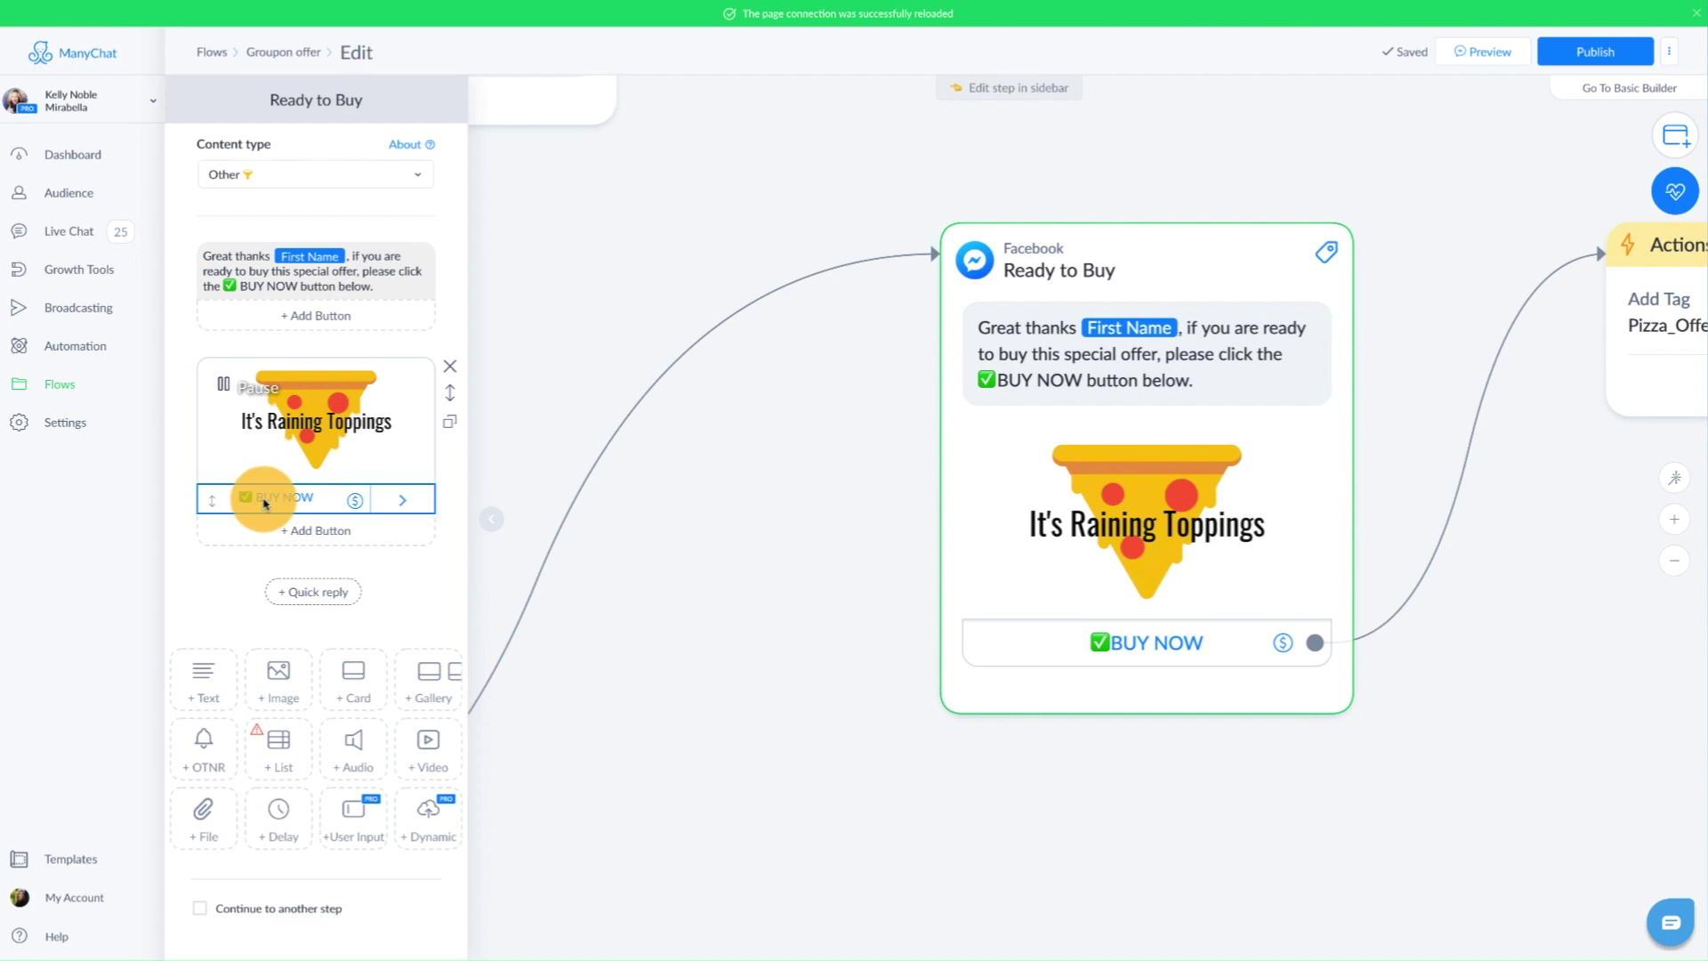
click(269, 499)
drag(563, 354, 427, 356)
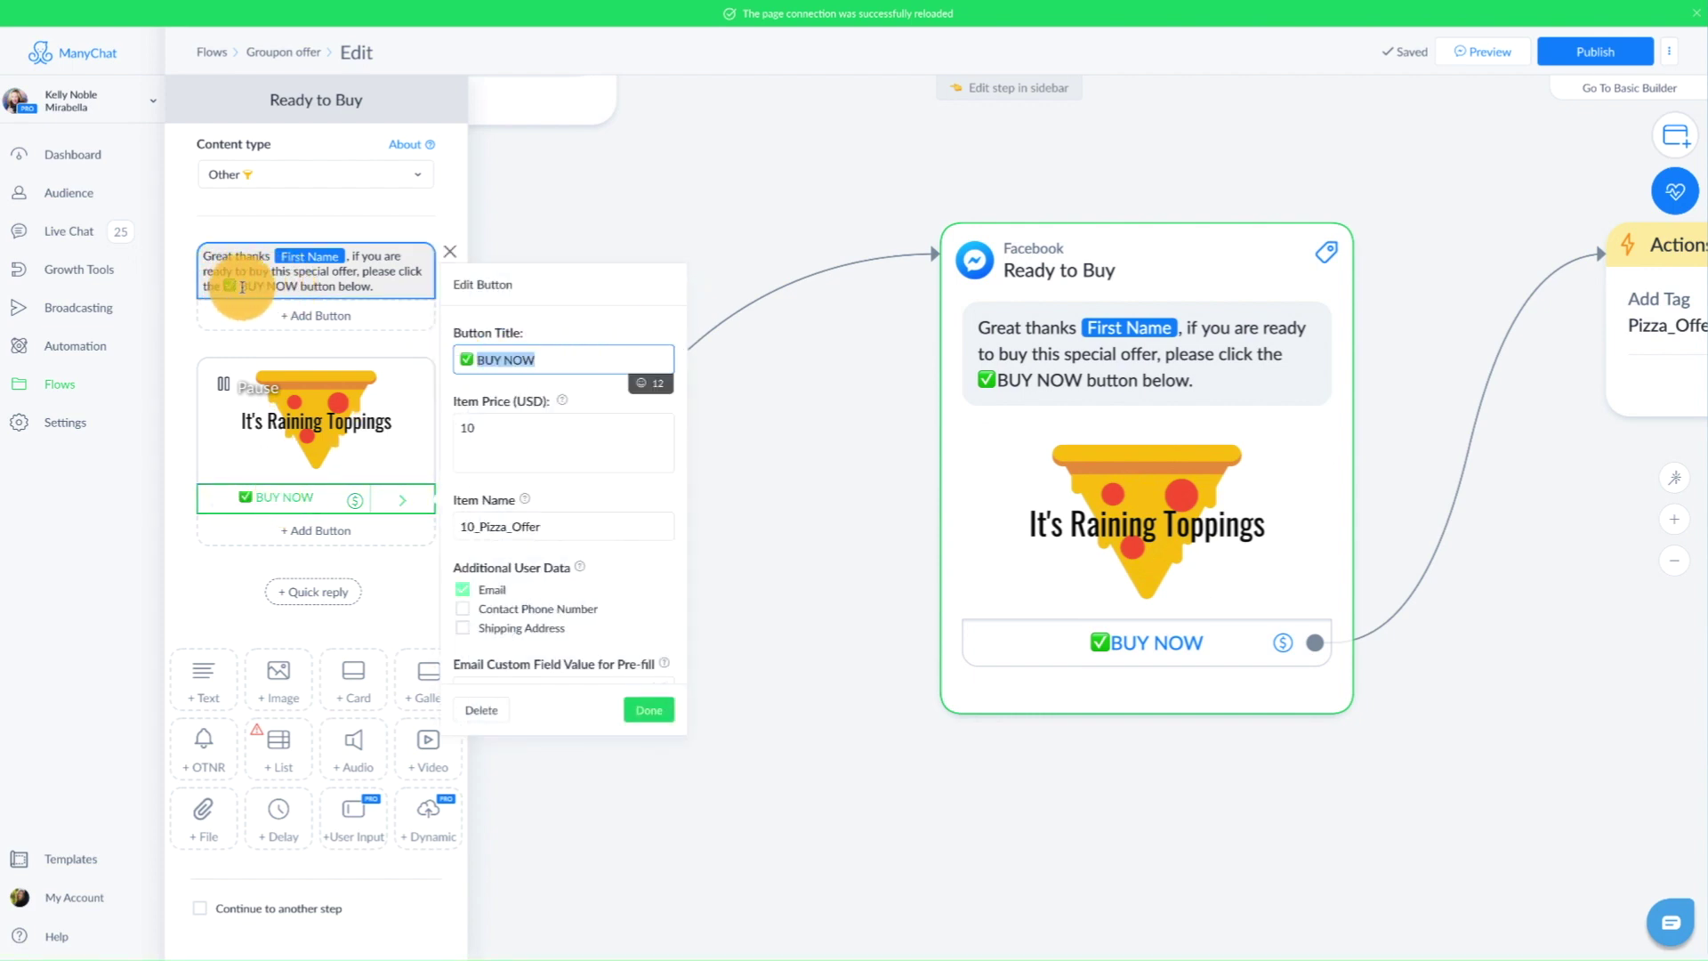
Step: Set the BUY NOW button's price to 10 with item 10_Pizza_Offer, close it, and reach the Actions step
click(468, 425)
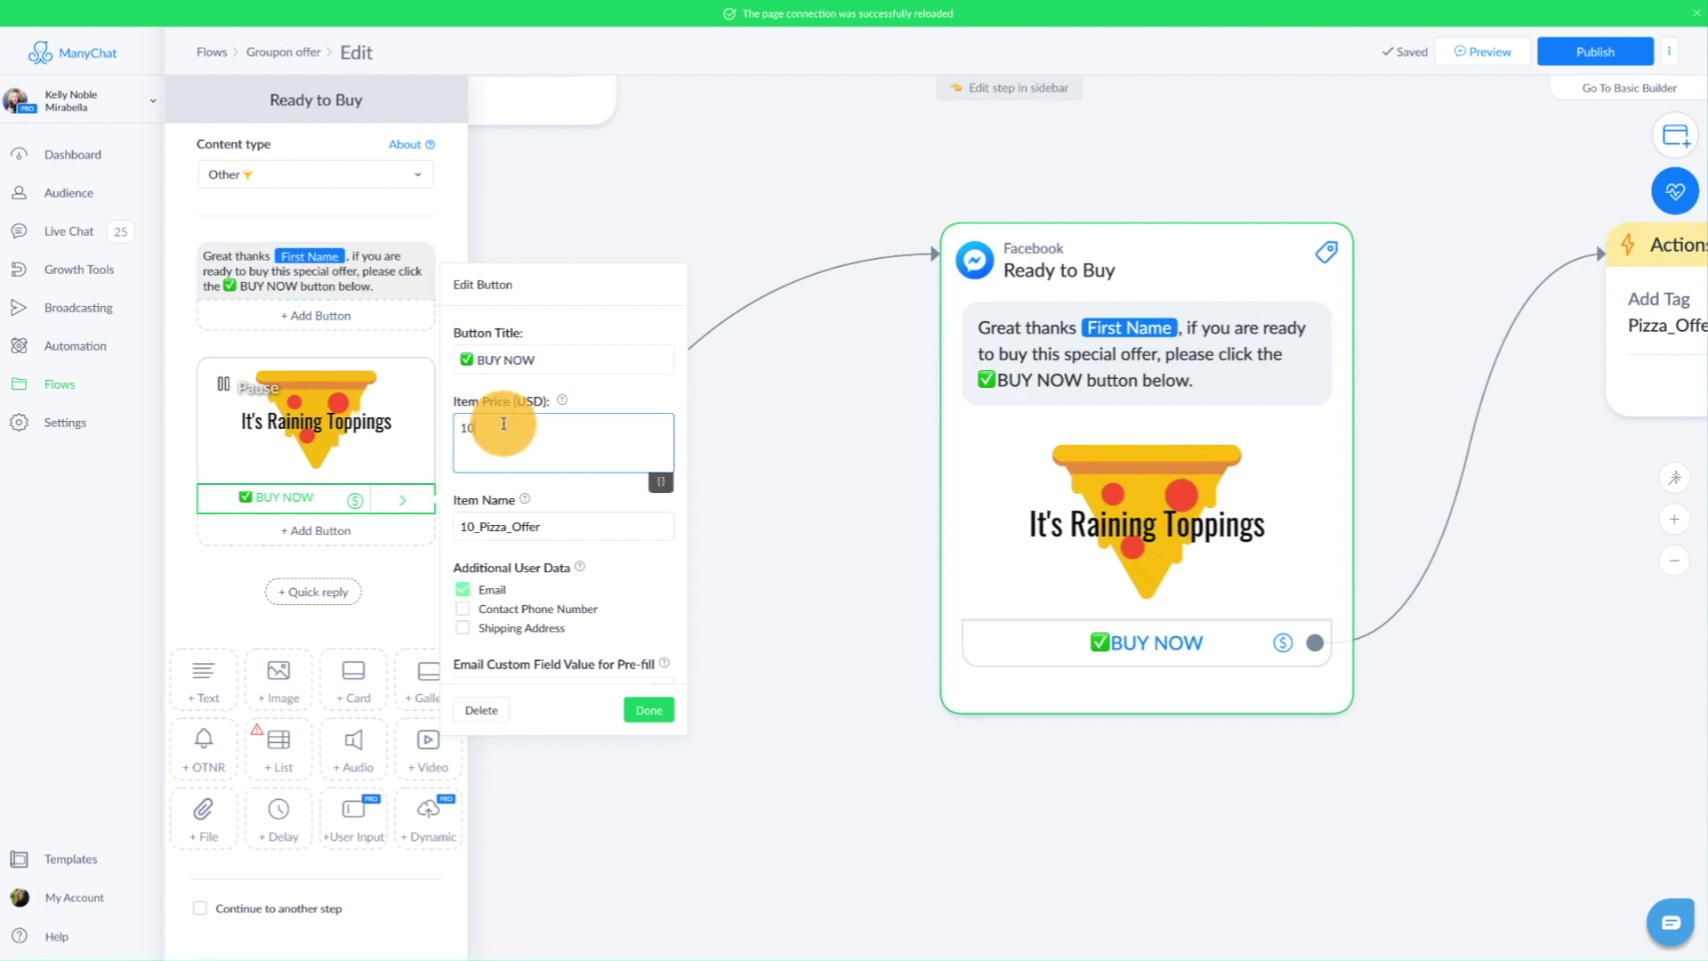
text(10)
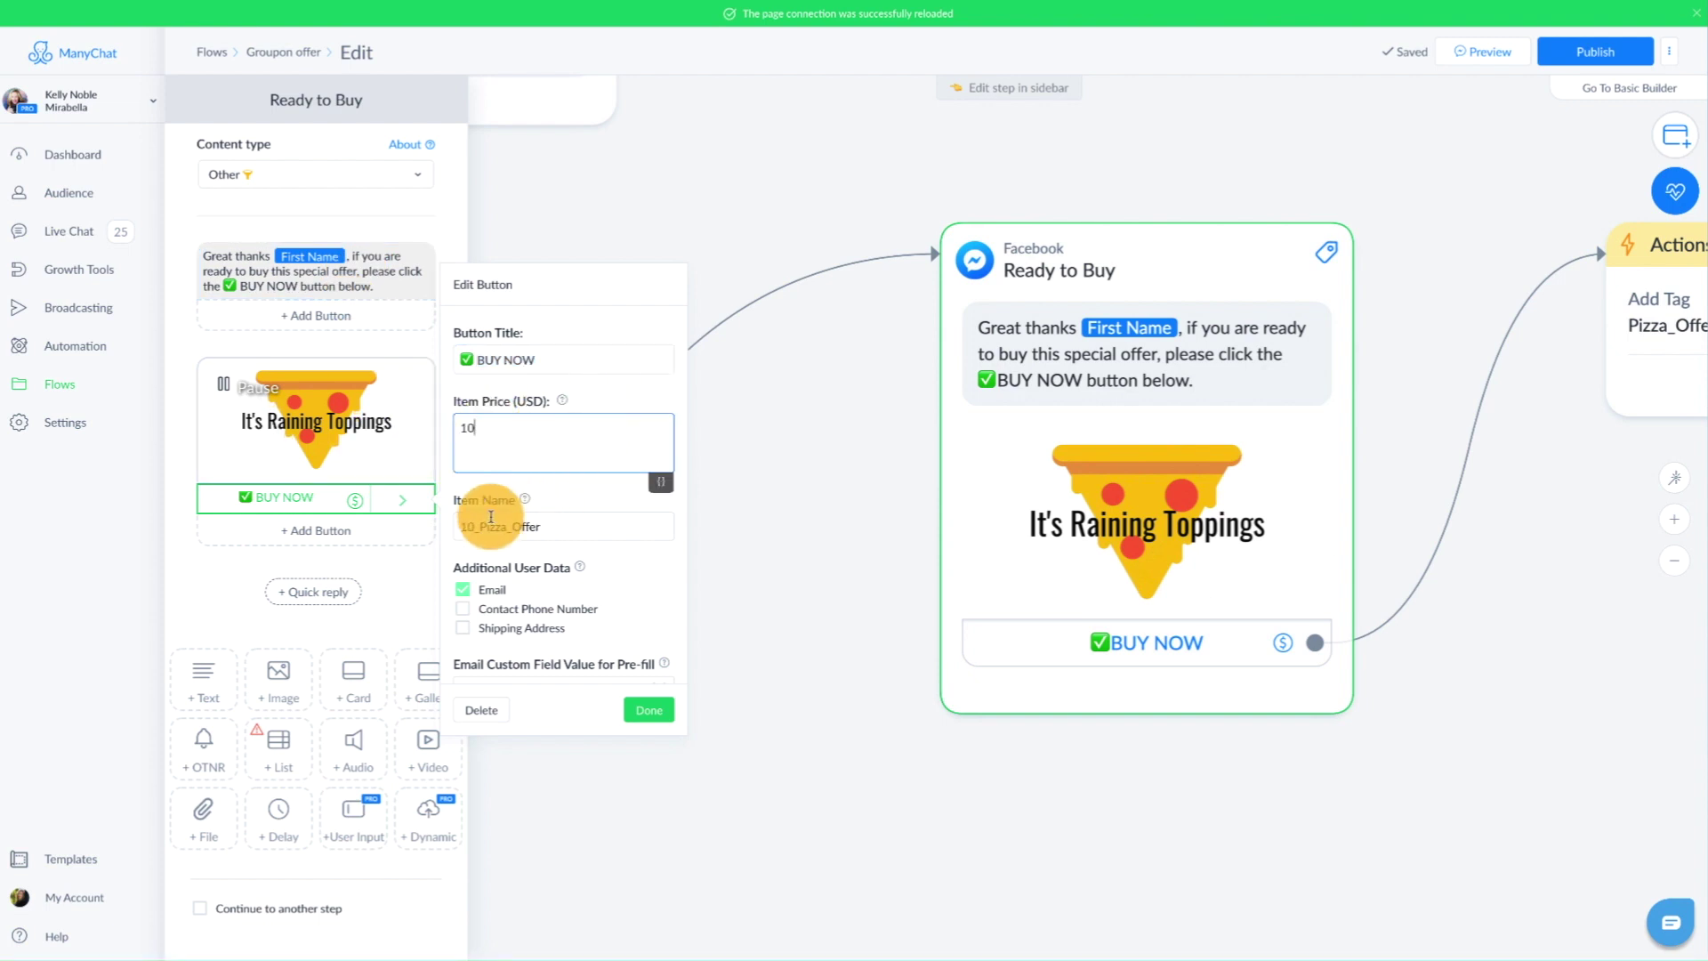
click(555, 525)
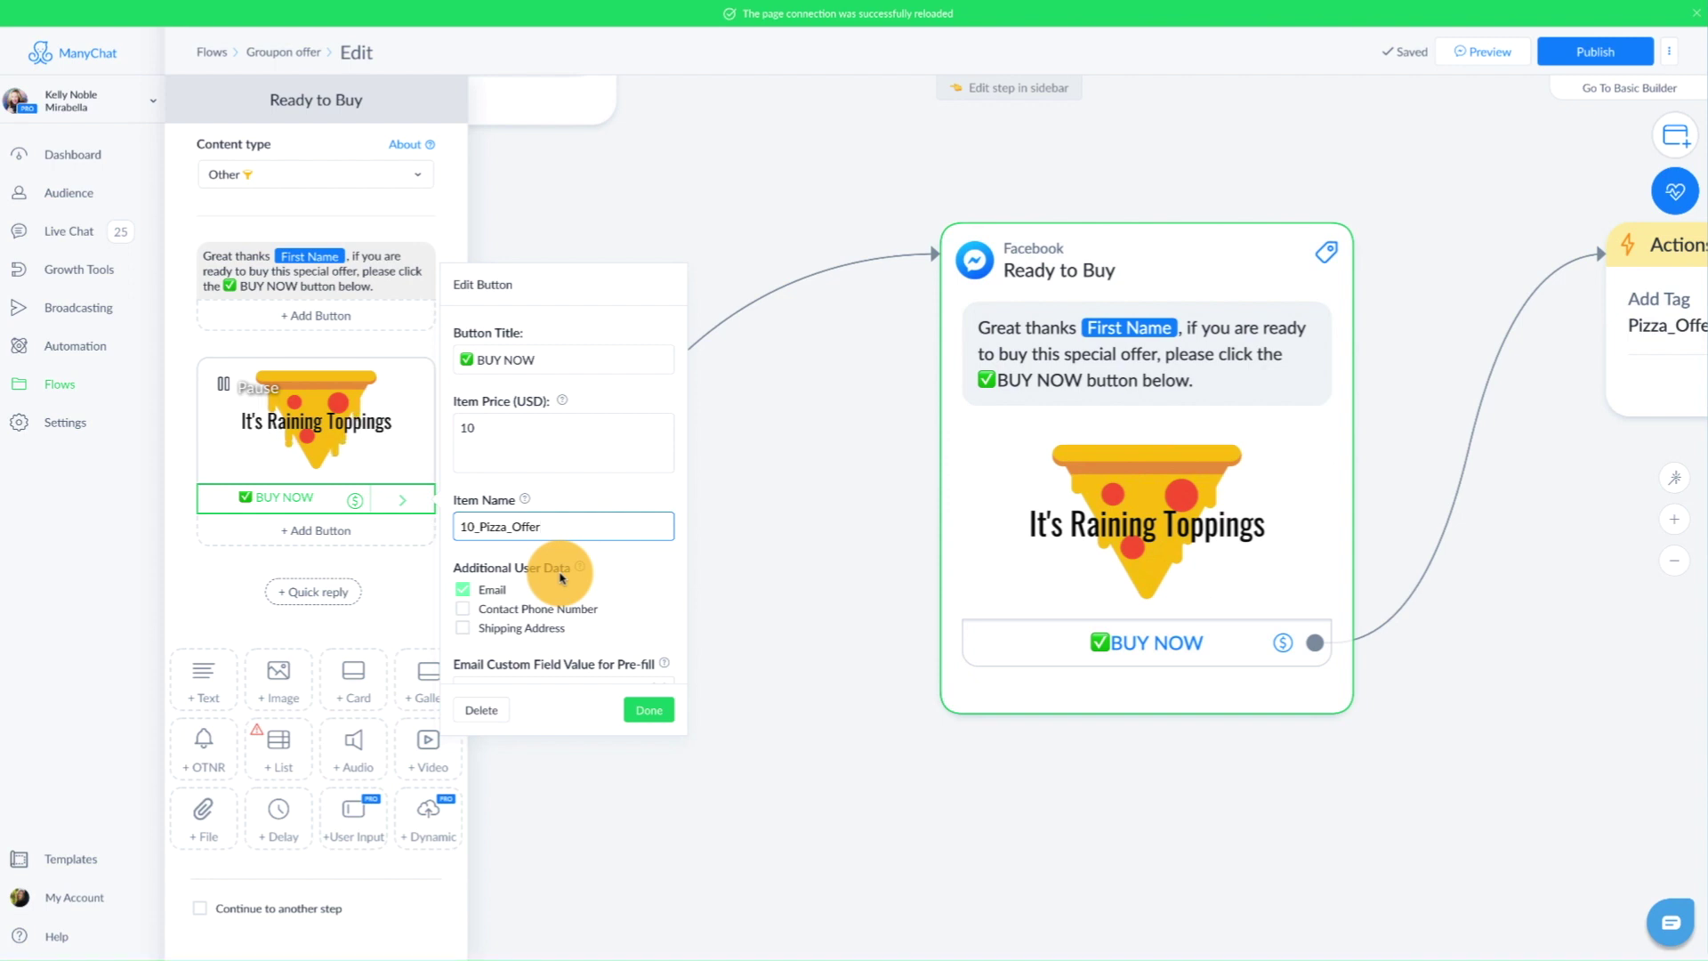
scroll(561, 576, down, 3)
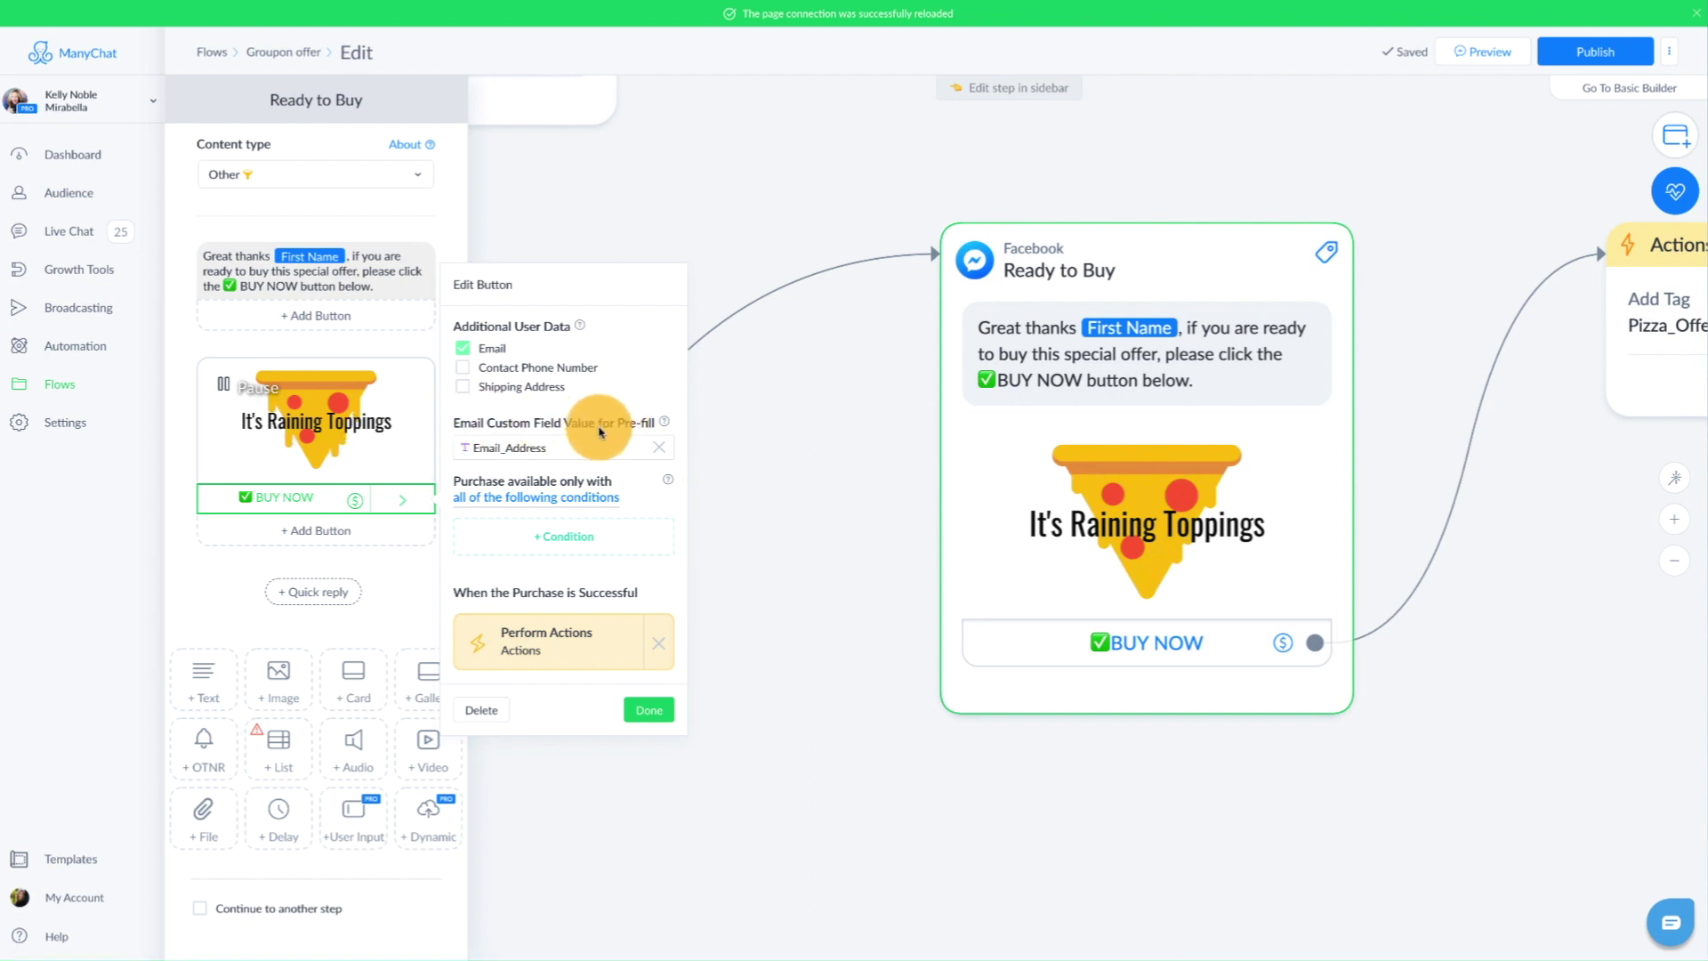
click(654, 711)
drag(822, 592, 645, 620)
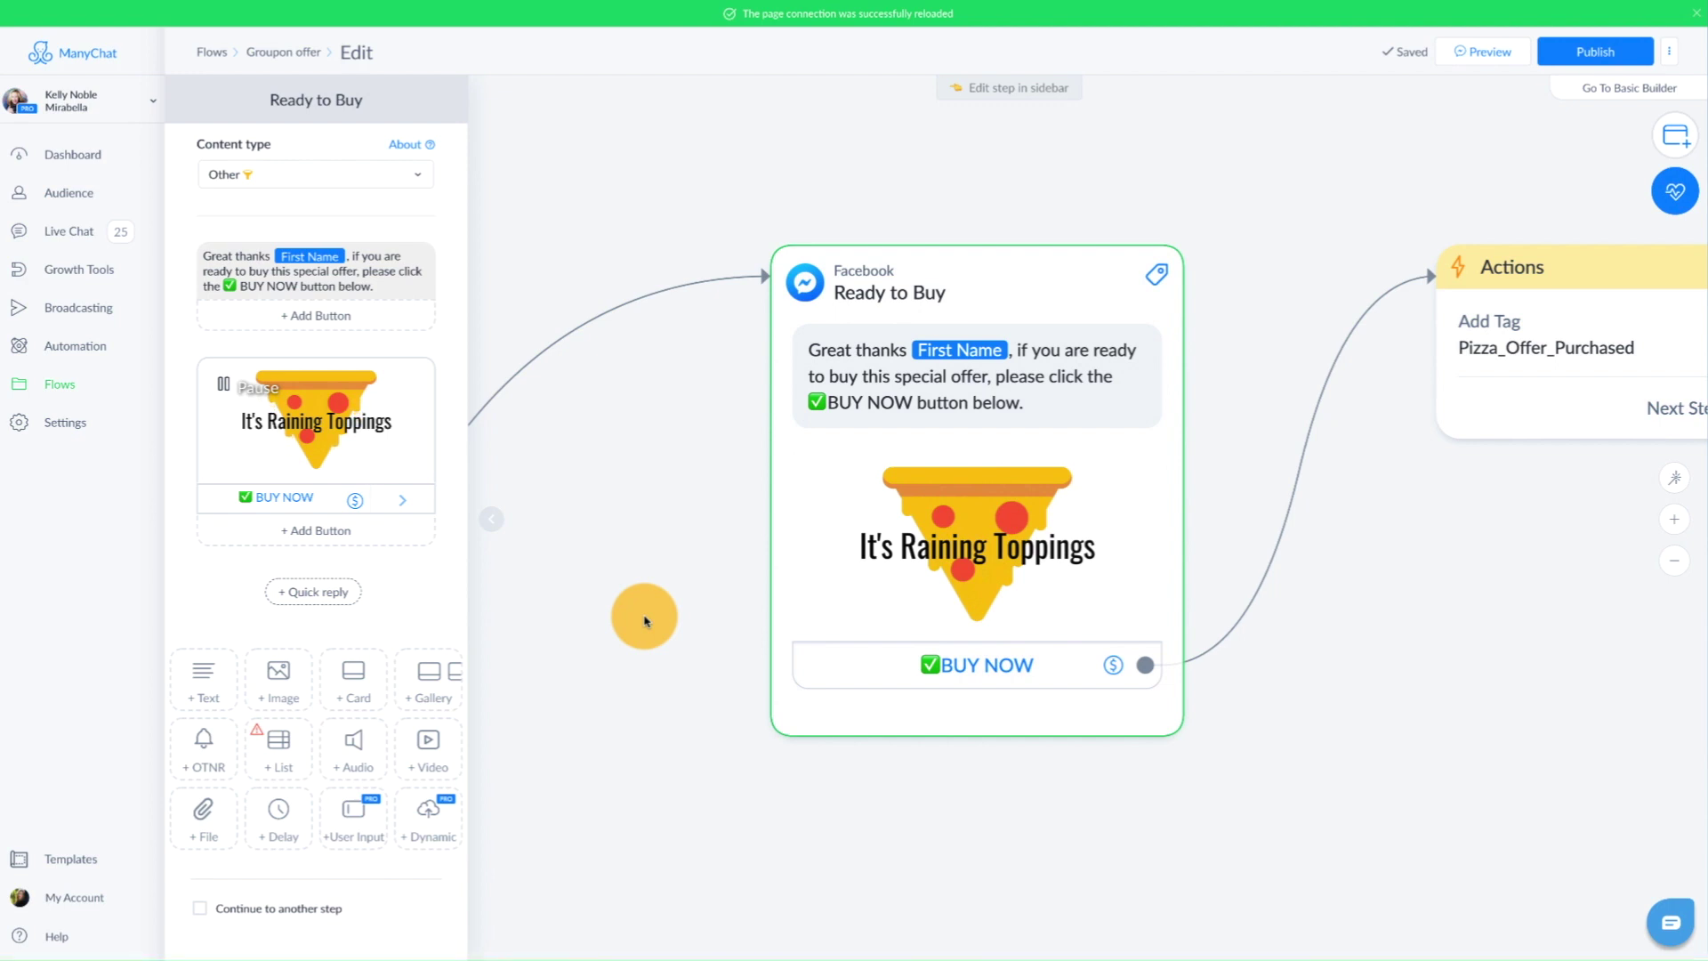
drag(1452, 686, 887, 721)
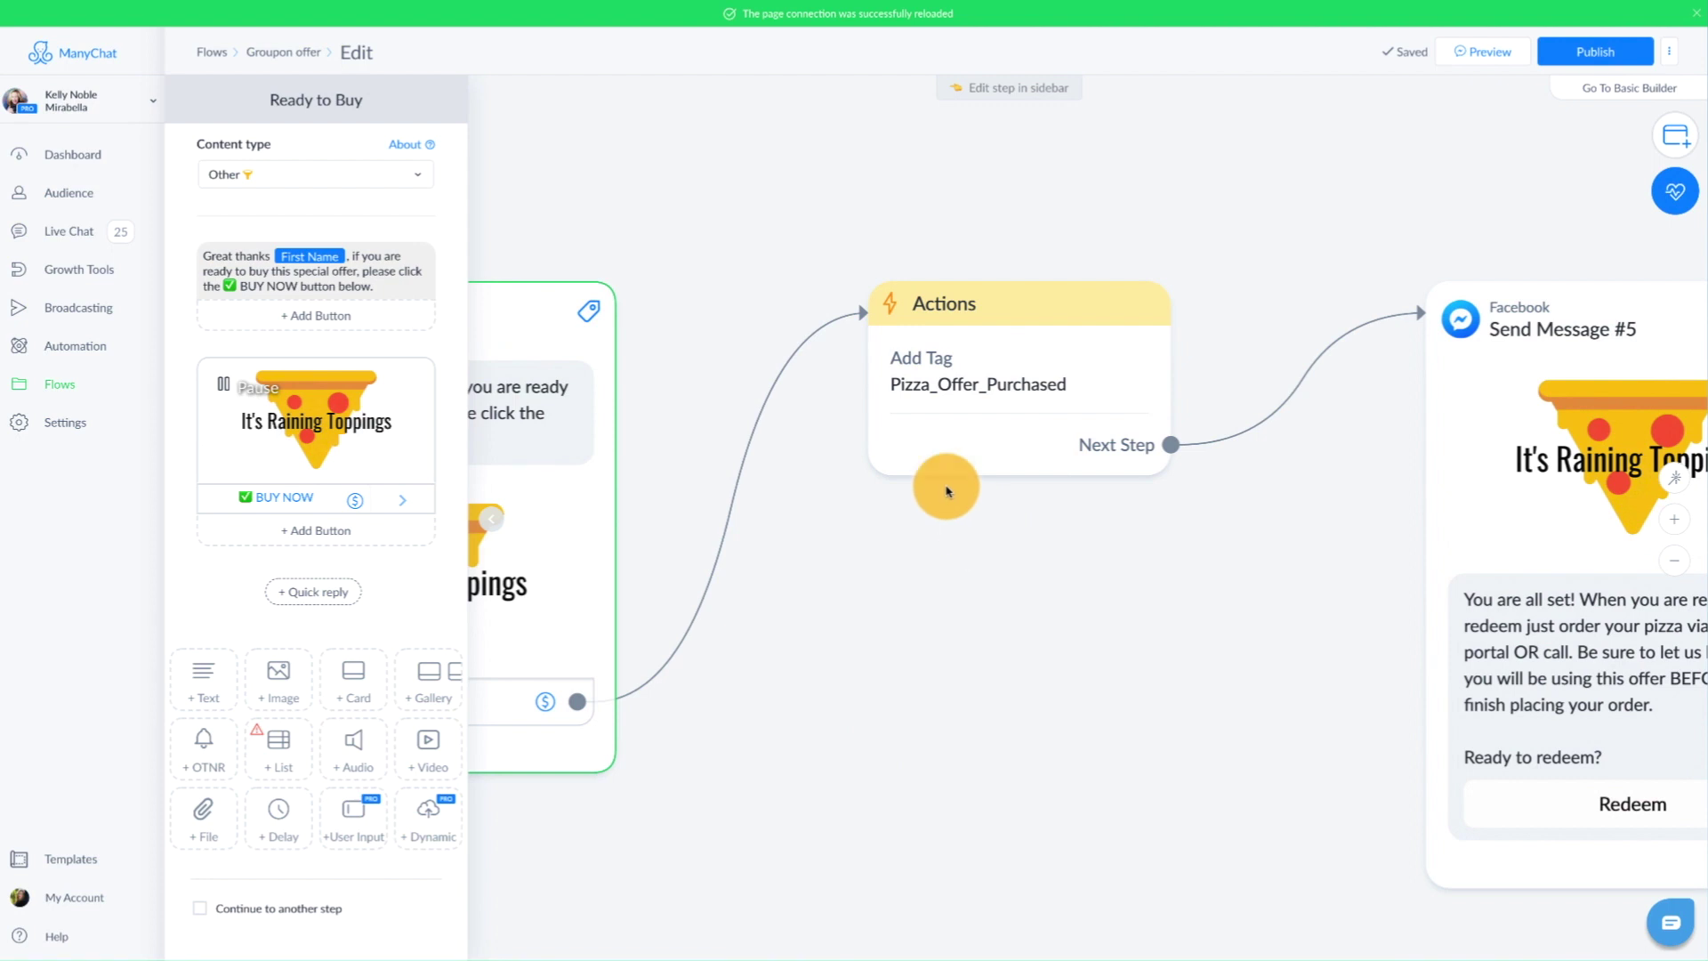
Step: Inspect the Actions step's Add Tag Pizza_Offer_Purchased action, then close its settings
click(993, 344)
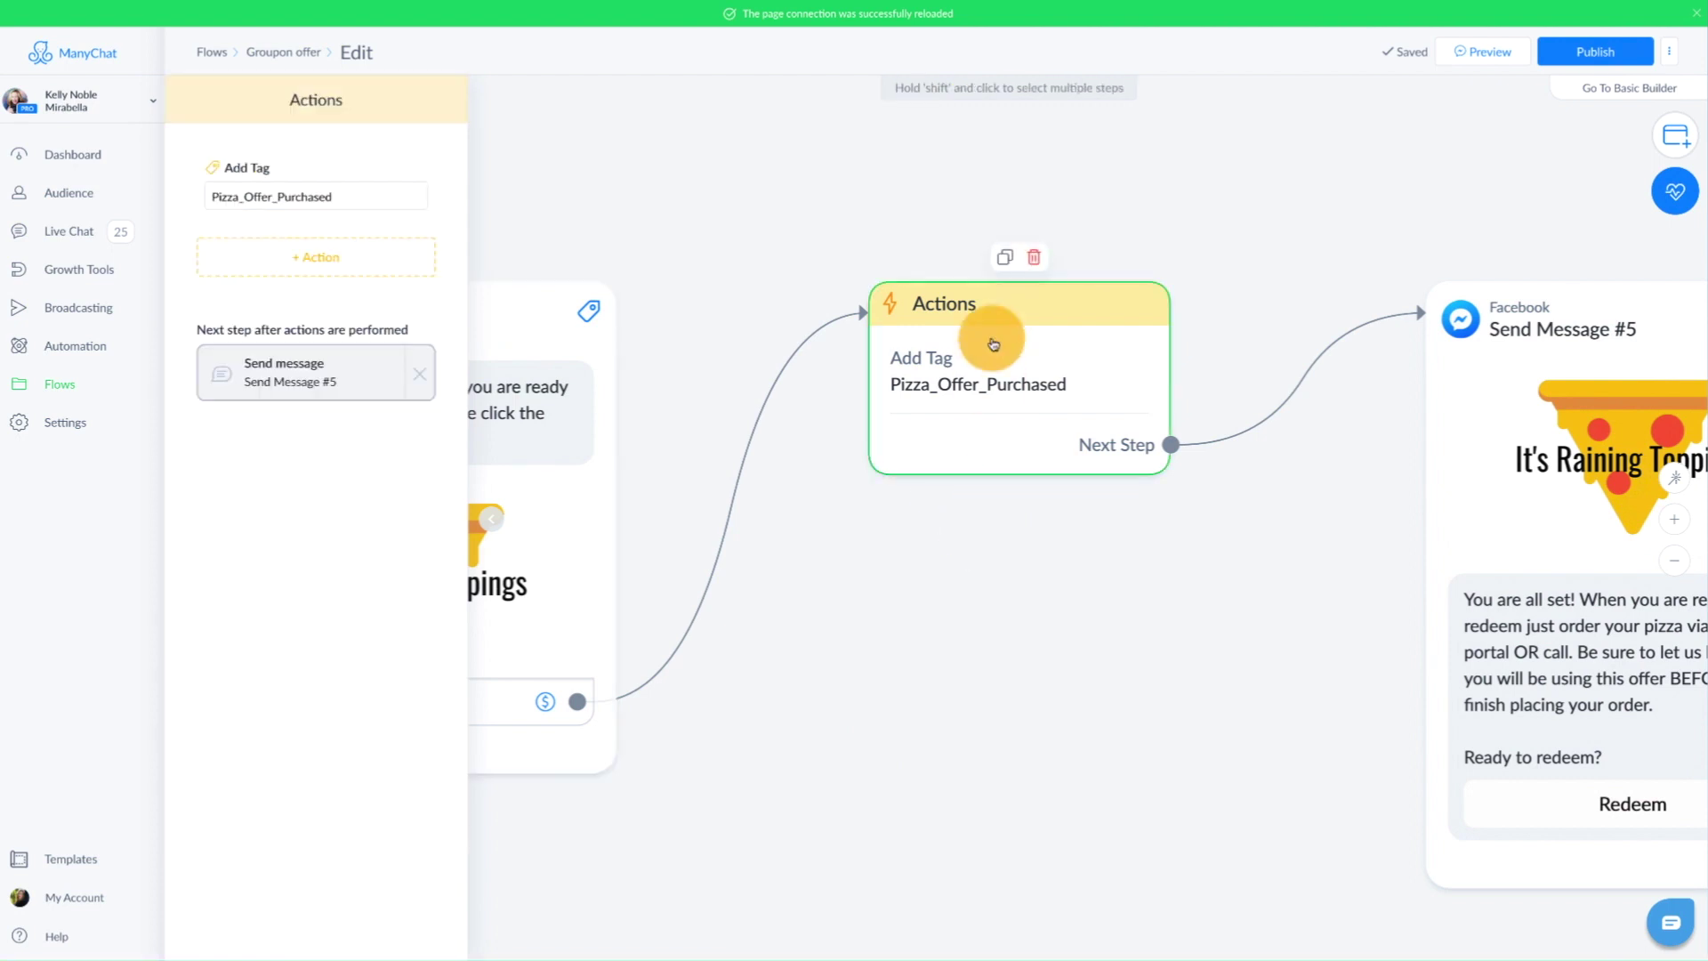
click(343, 275)
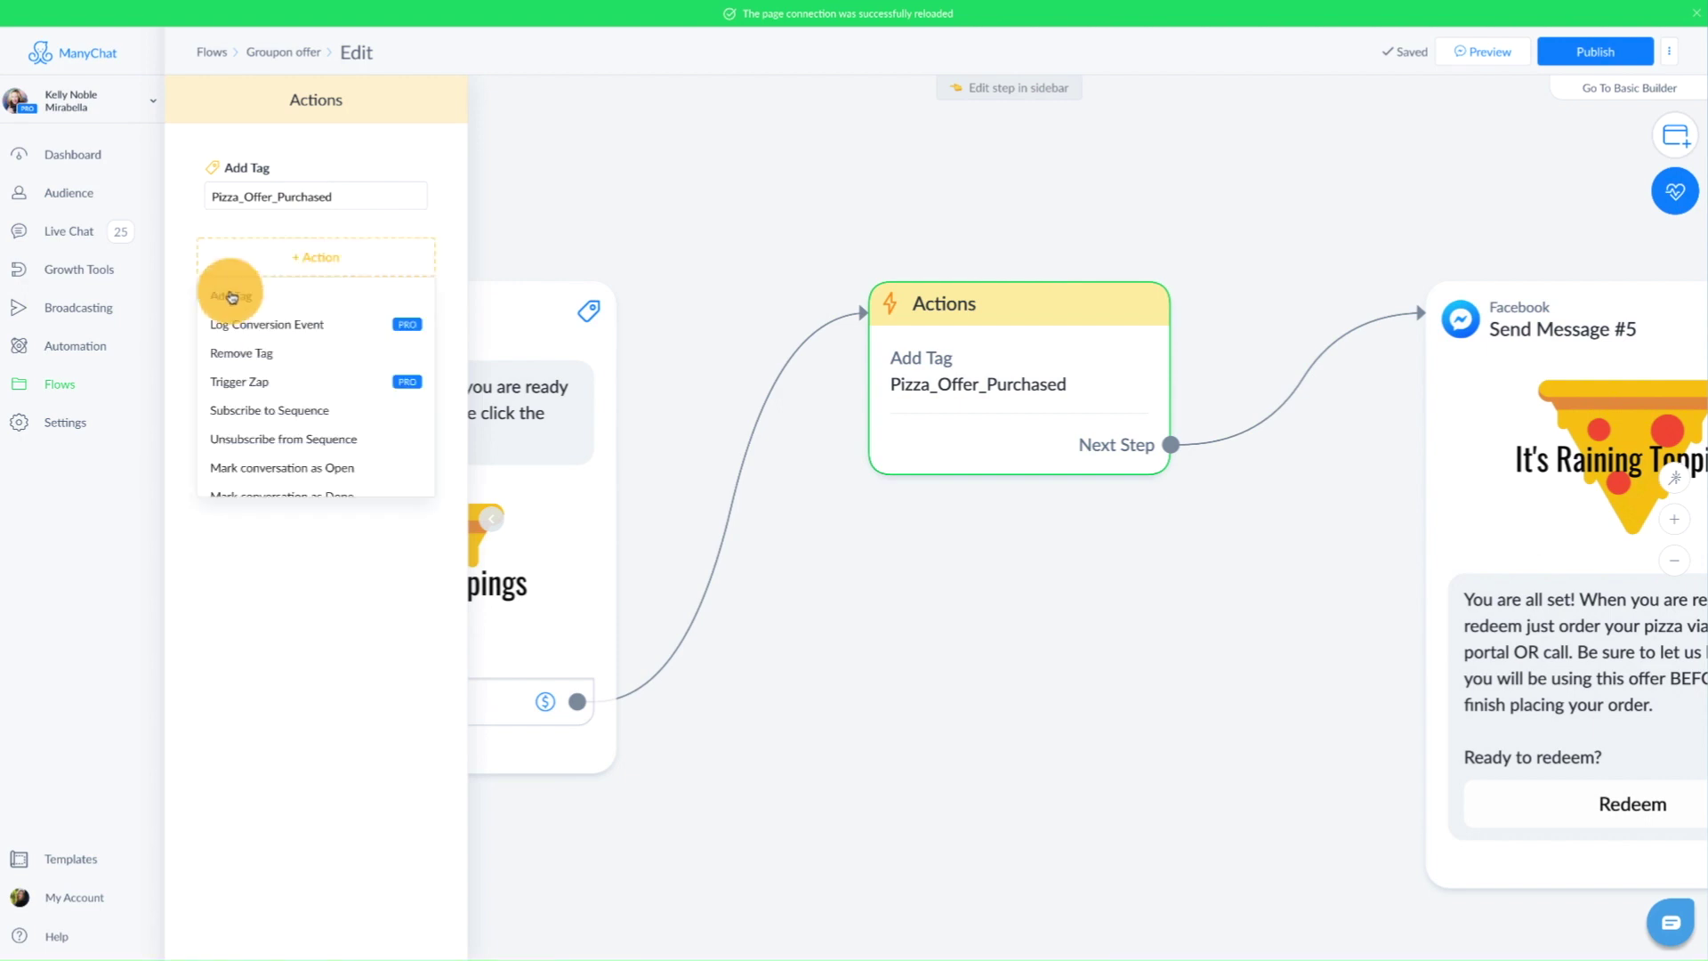
click(273, 188)
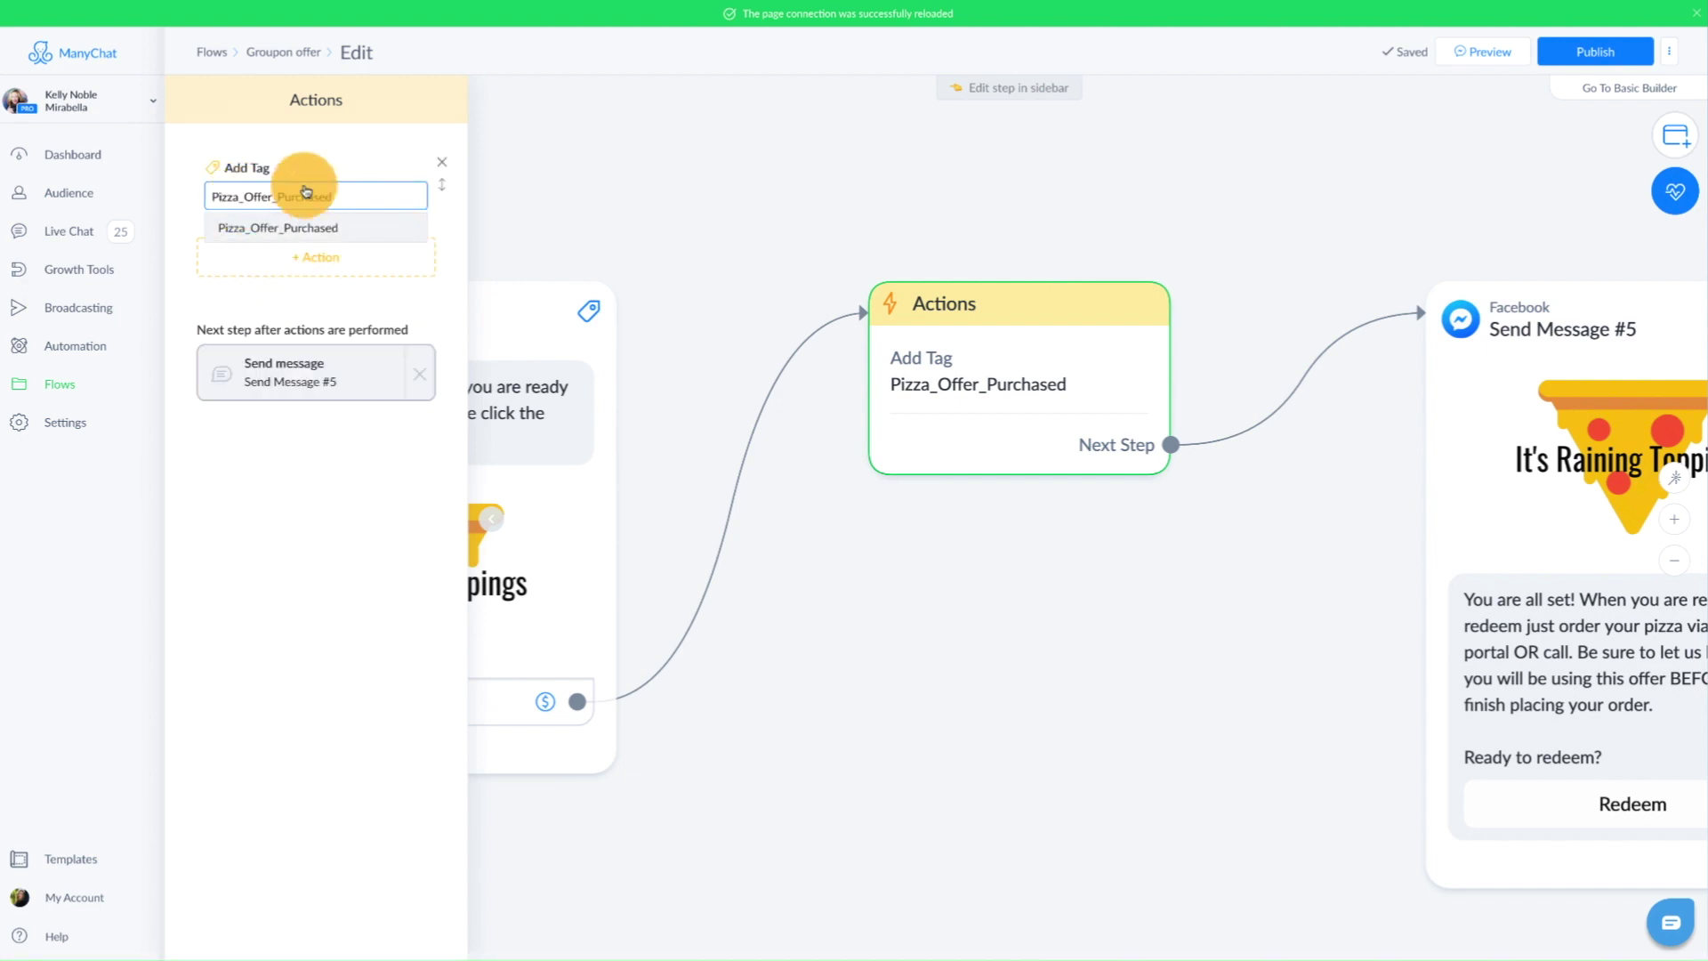
click(795, 187)
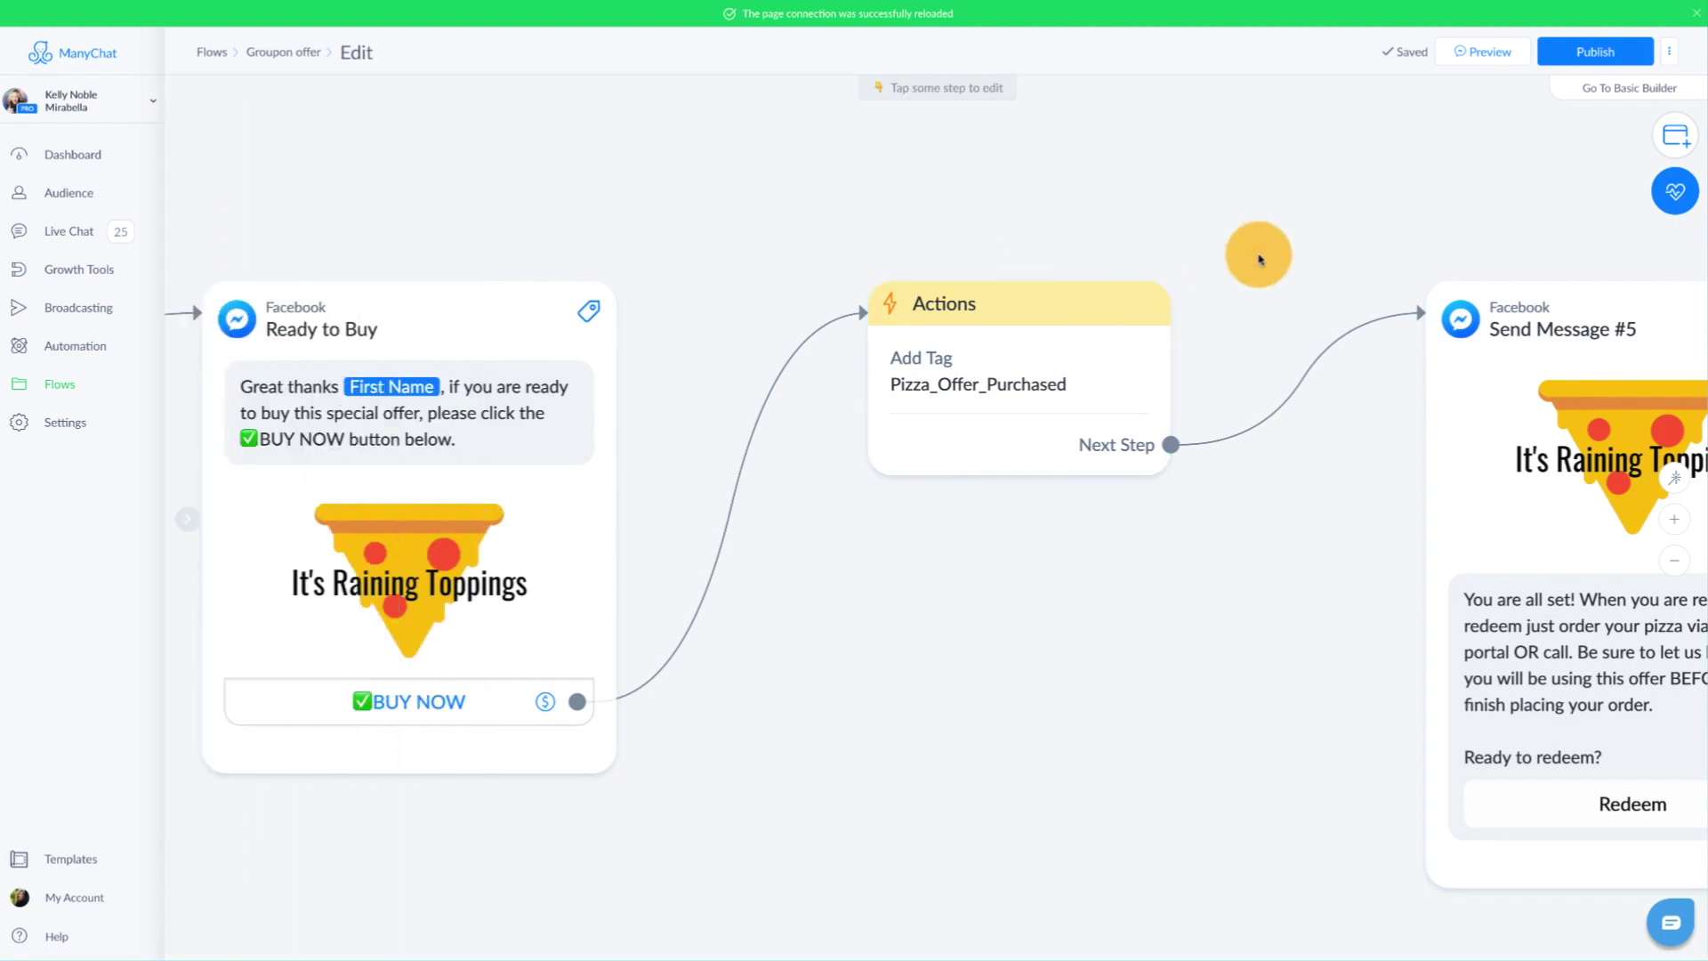
scroll(1144, 275, left, 15)
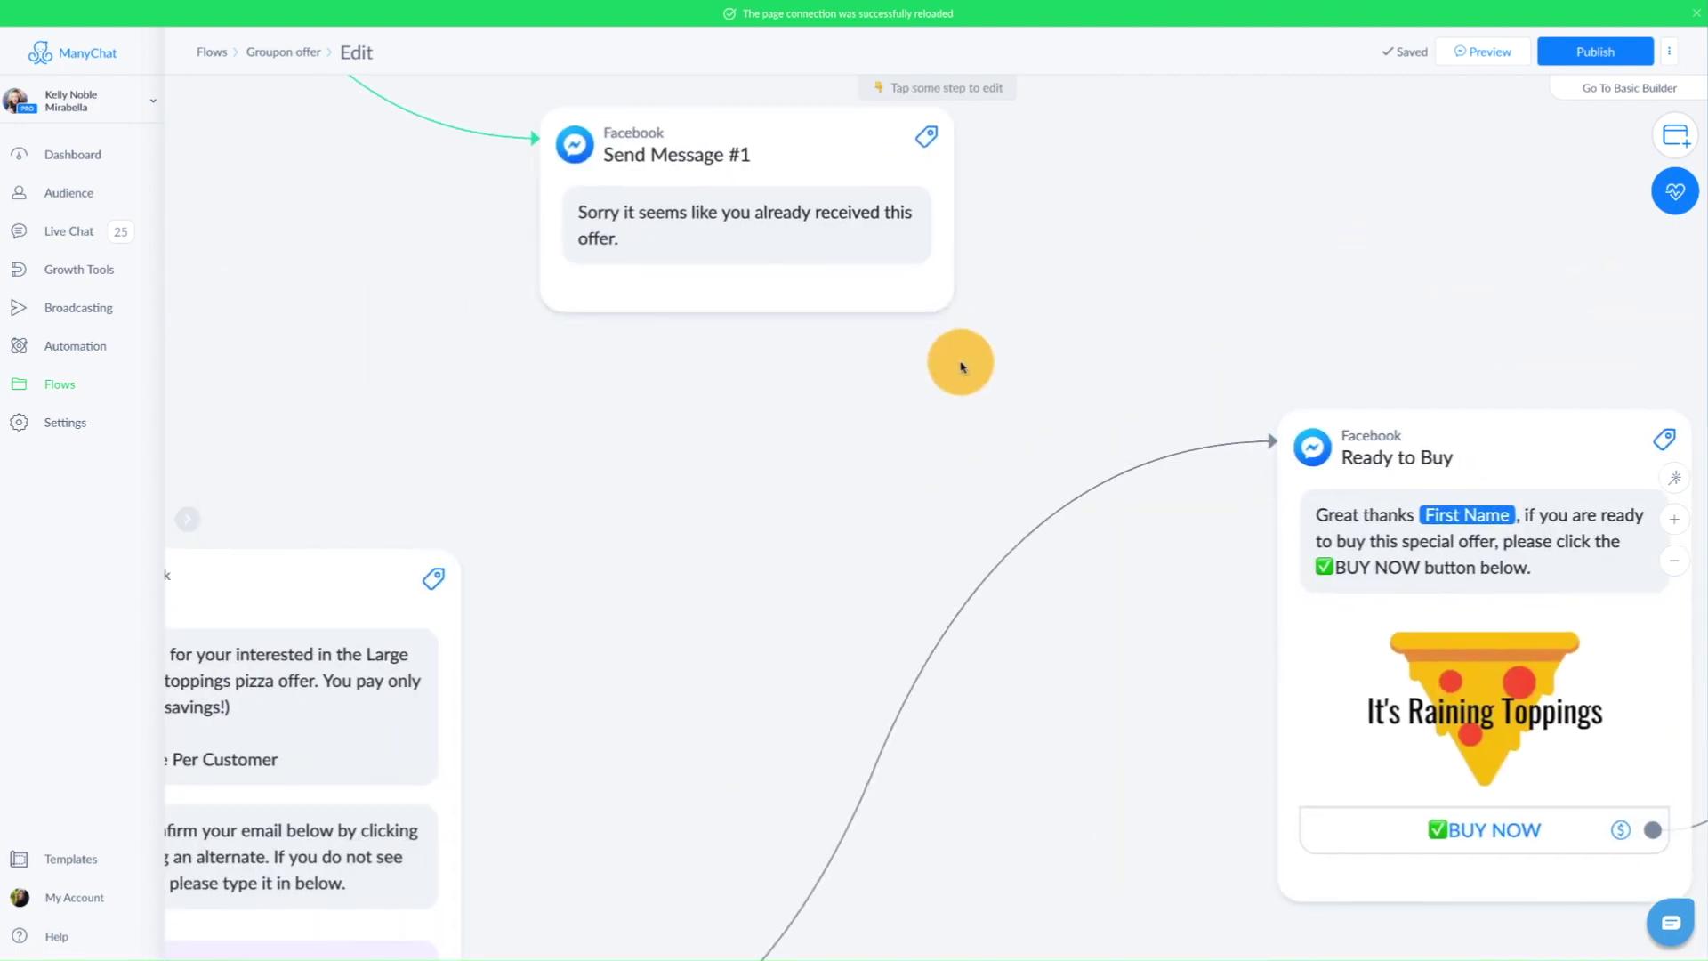
Step: Open the starting Condition step's Pizza_Offer_Purchased tag check and center it on the canvas
scroll(1643, 455, up, 10)
scroll(1644, 456, left, 4)
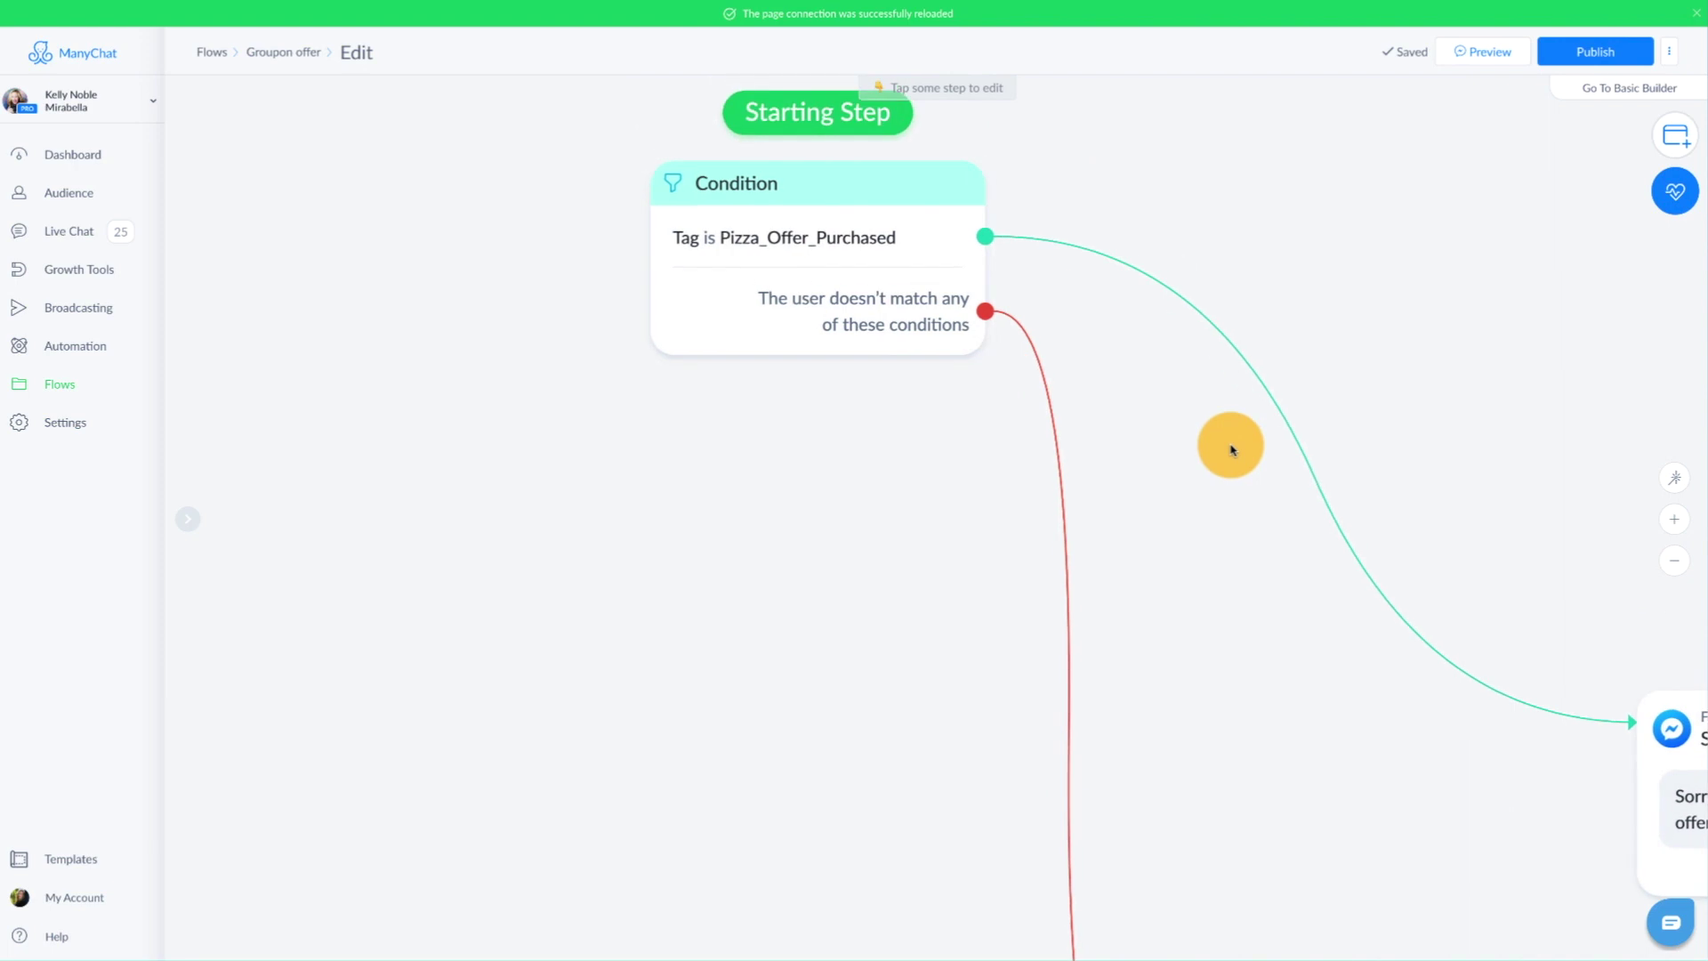
click(743, 256)
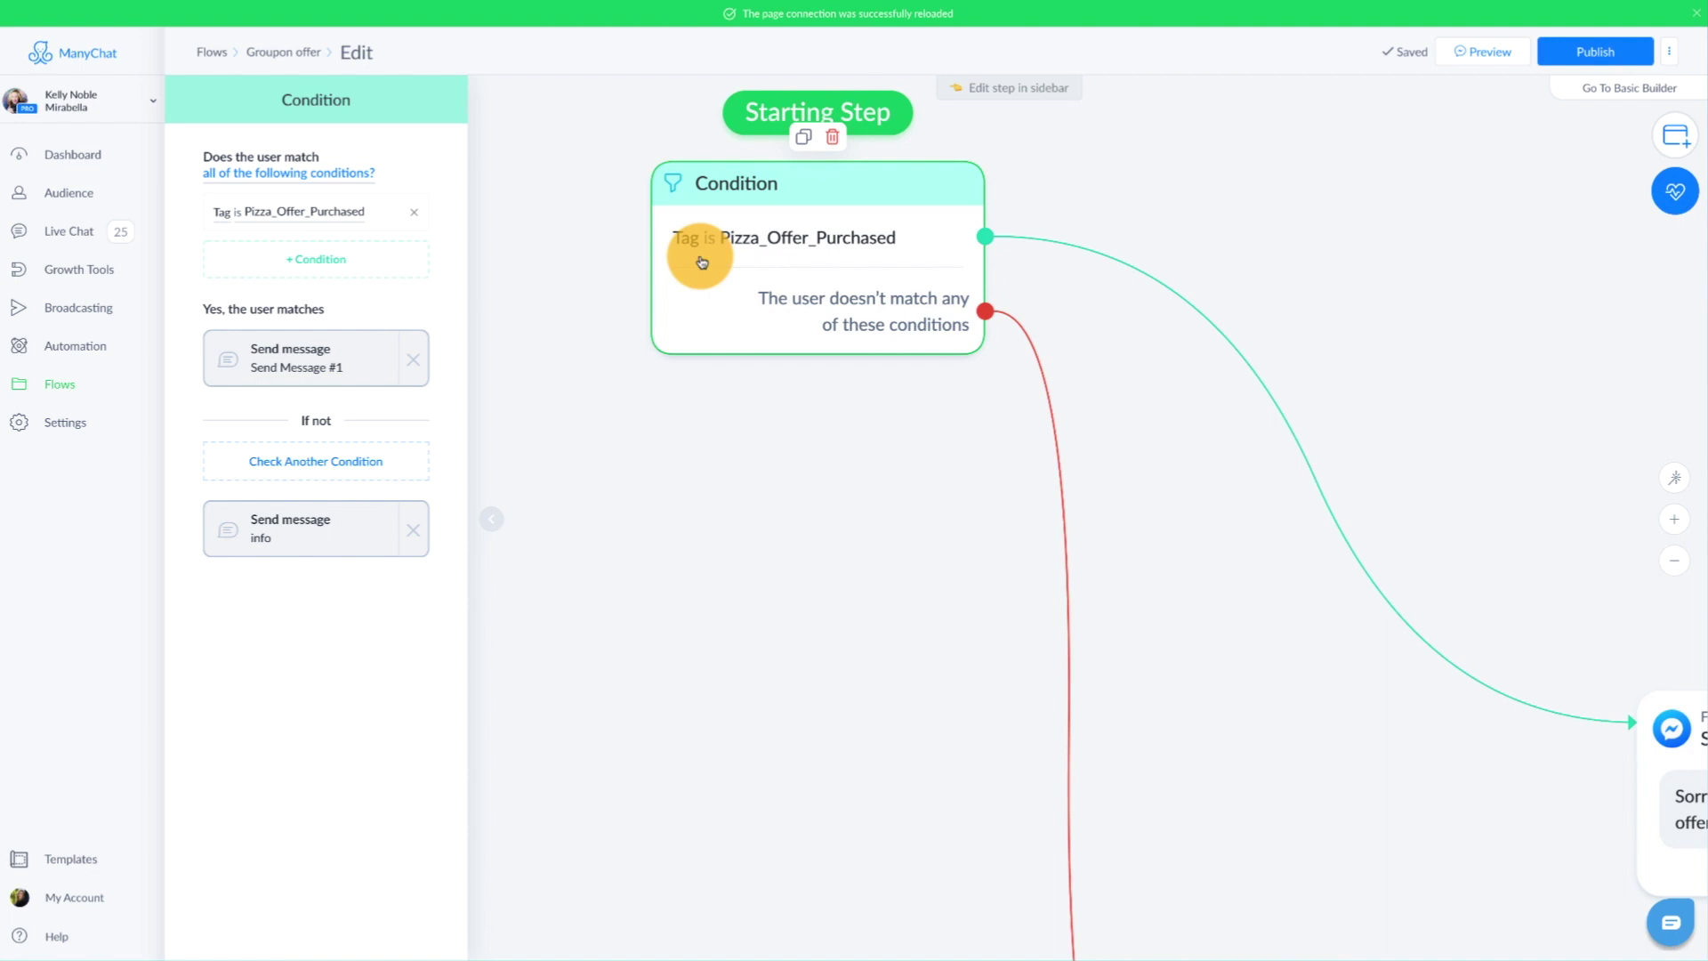
scroll(1209, 717, down, 3)
scroll(1193, 649, right, 5)
scroll(1163, 640, up, 3)
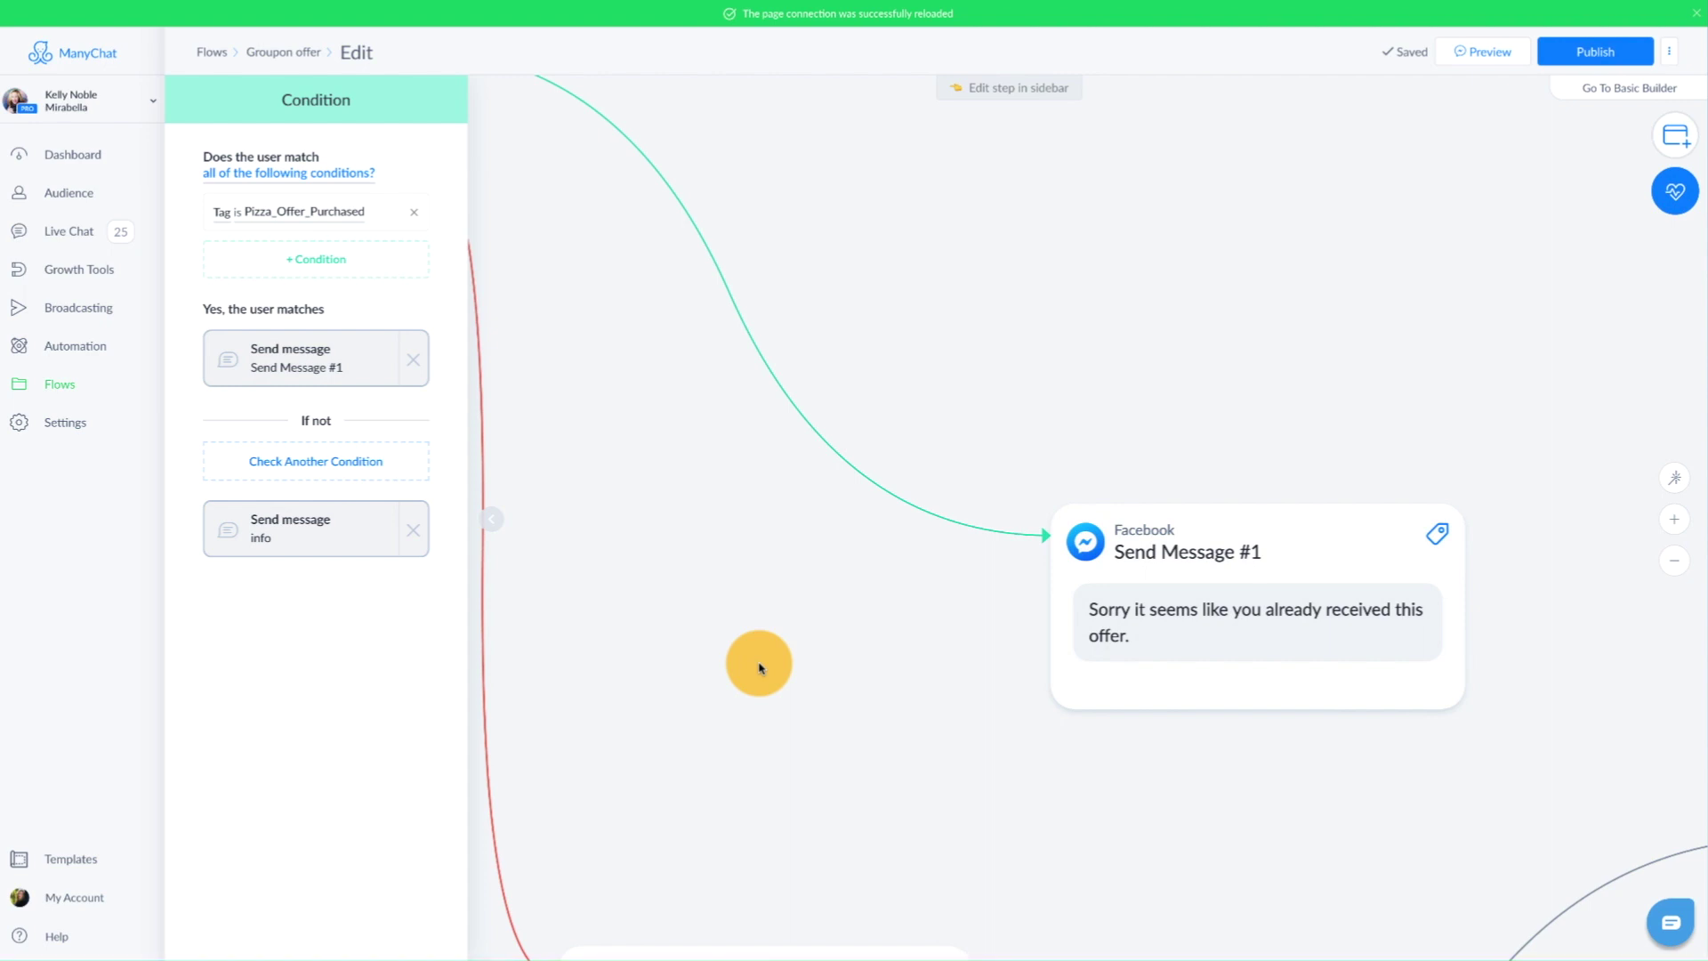
scroll(759, 659, down, 3)
scroll(702, 409, down, 3)
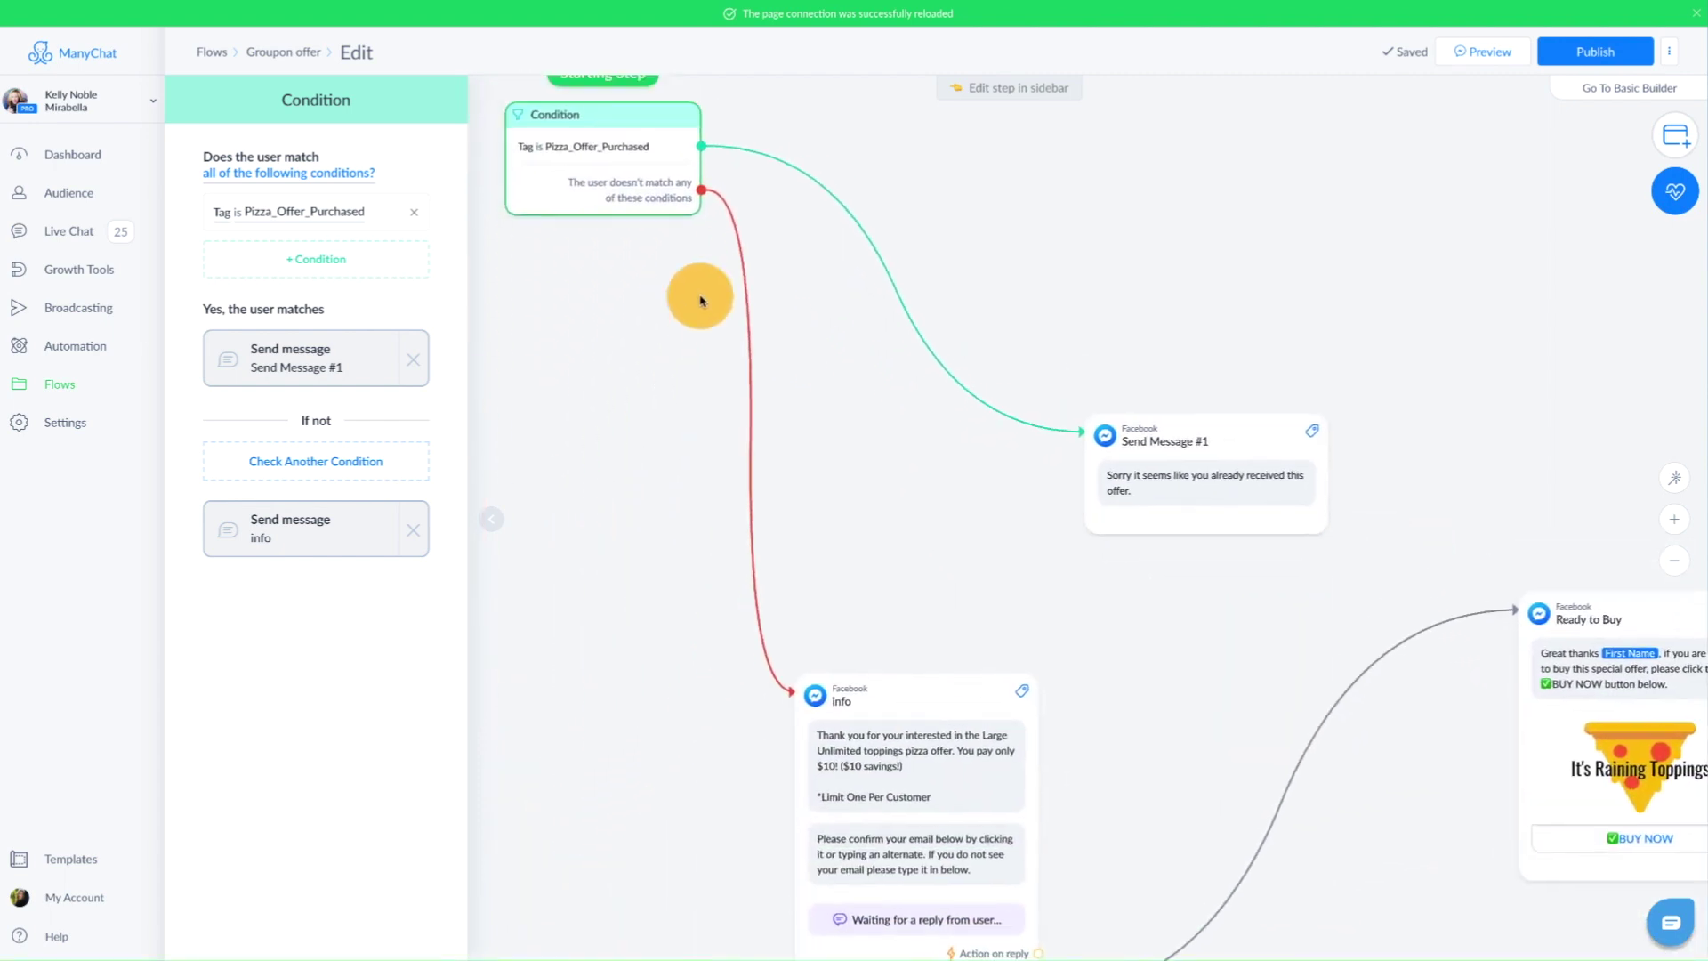
mouse_move(629, 185)
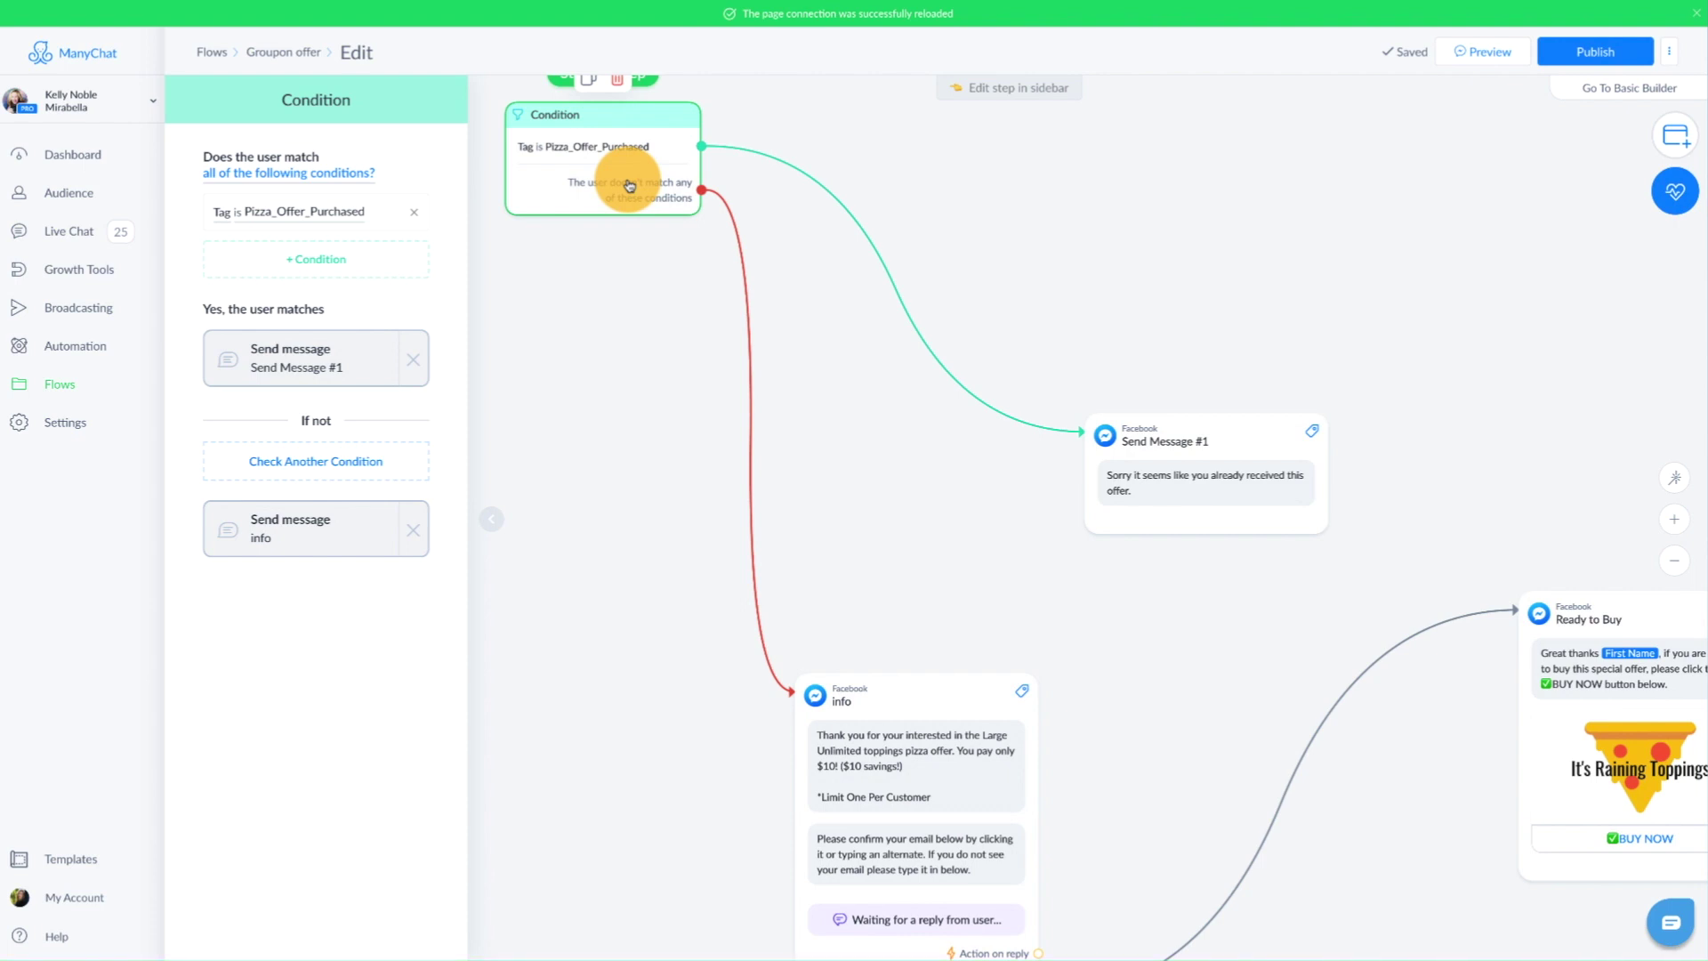
drag(599, 274, 645, 480)
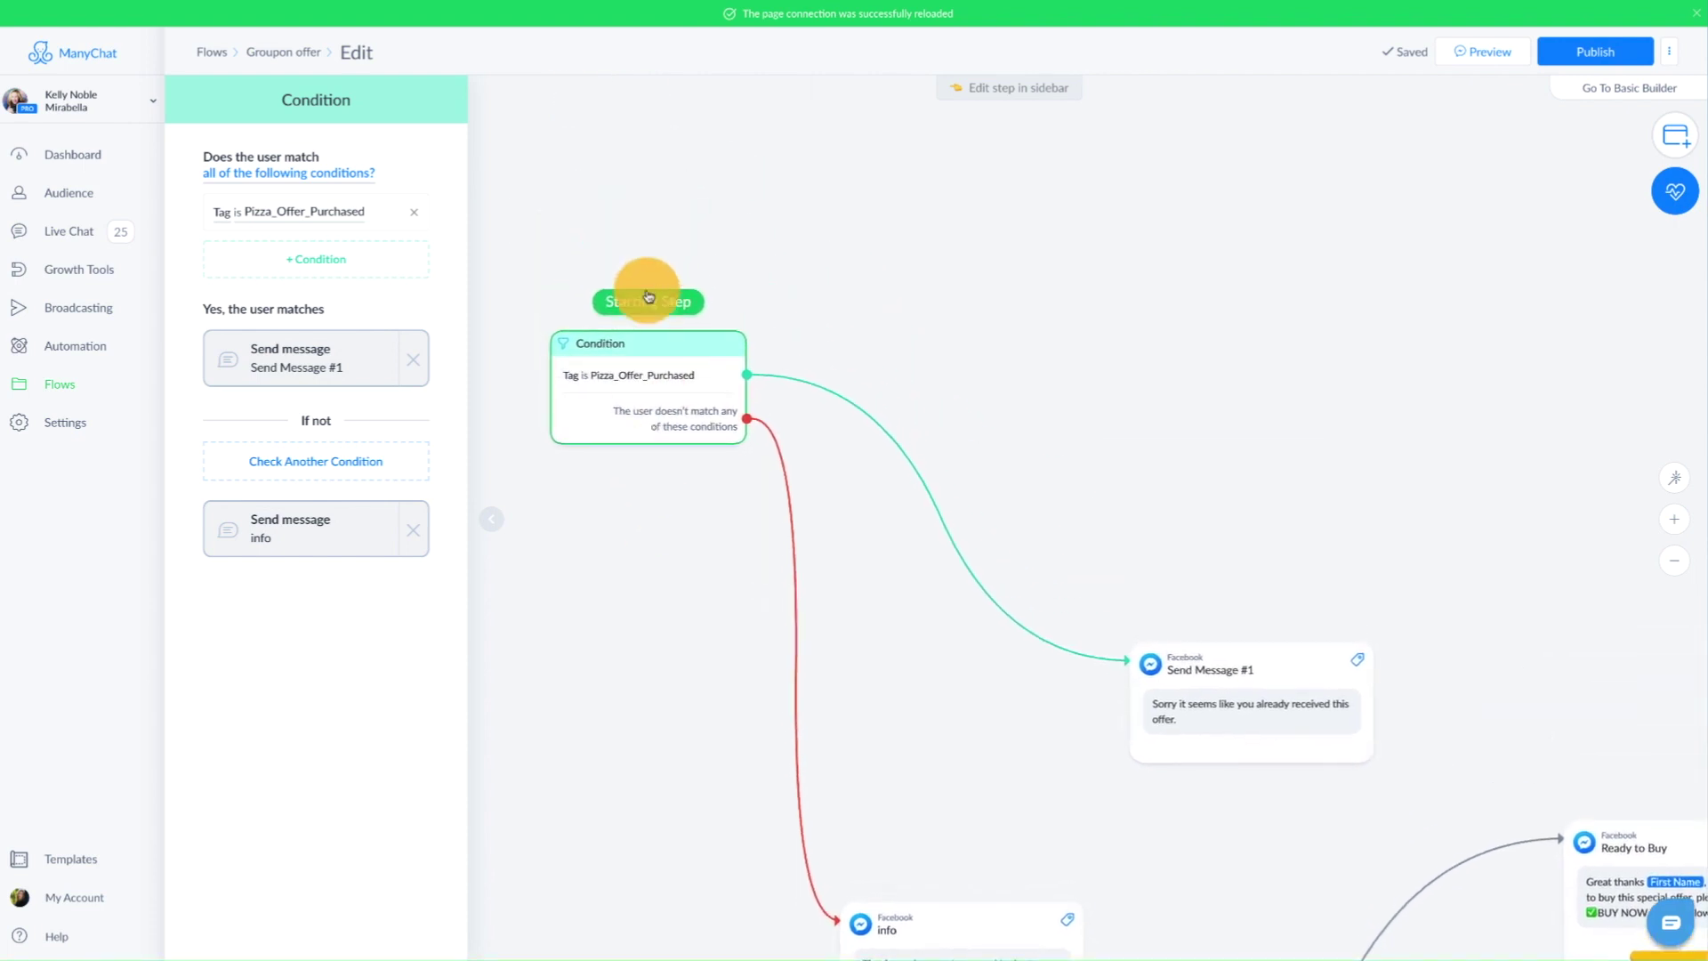
Step: Return the Starting Step marker to the Condition, then move over to Actions and Send Message #5
drag(690, 299, 1007, 859)
drag(922, 923, 626, 272)
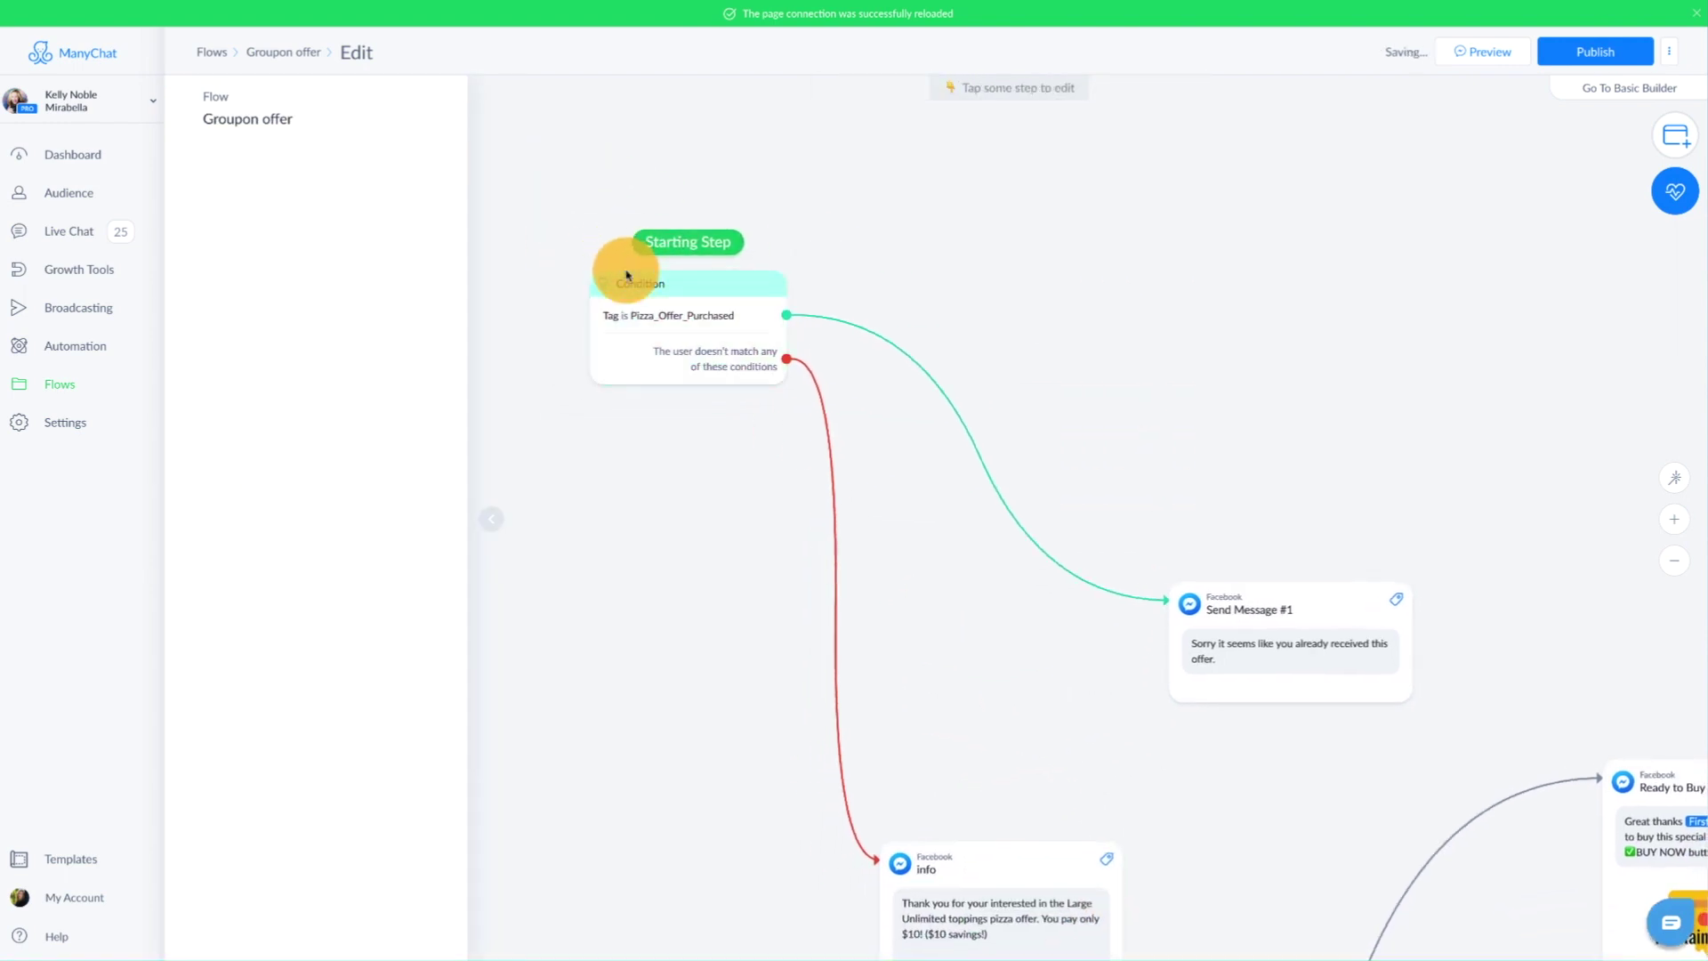
drag(941, 484, 568, 164)
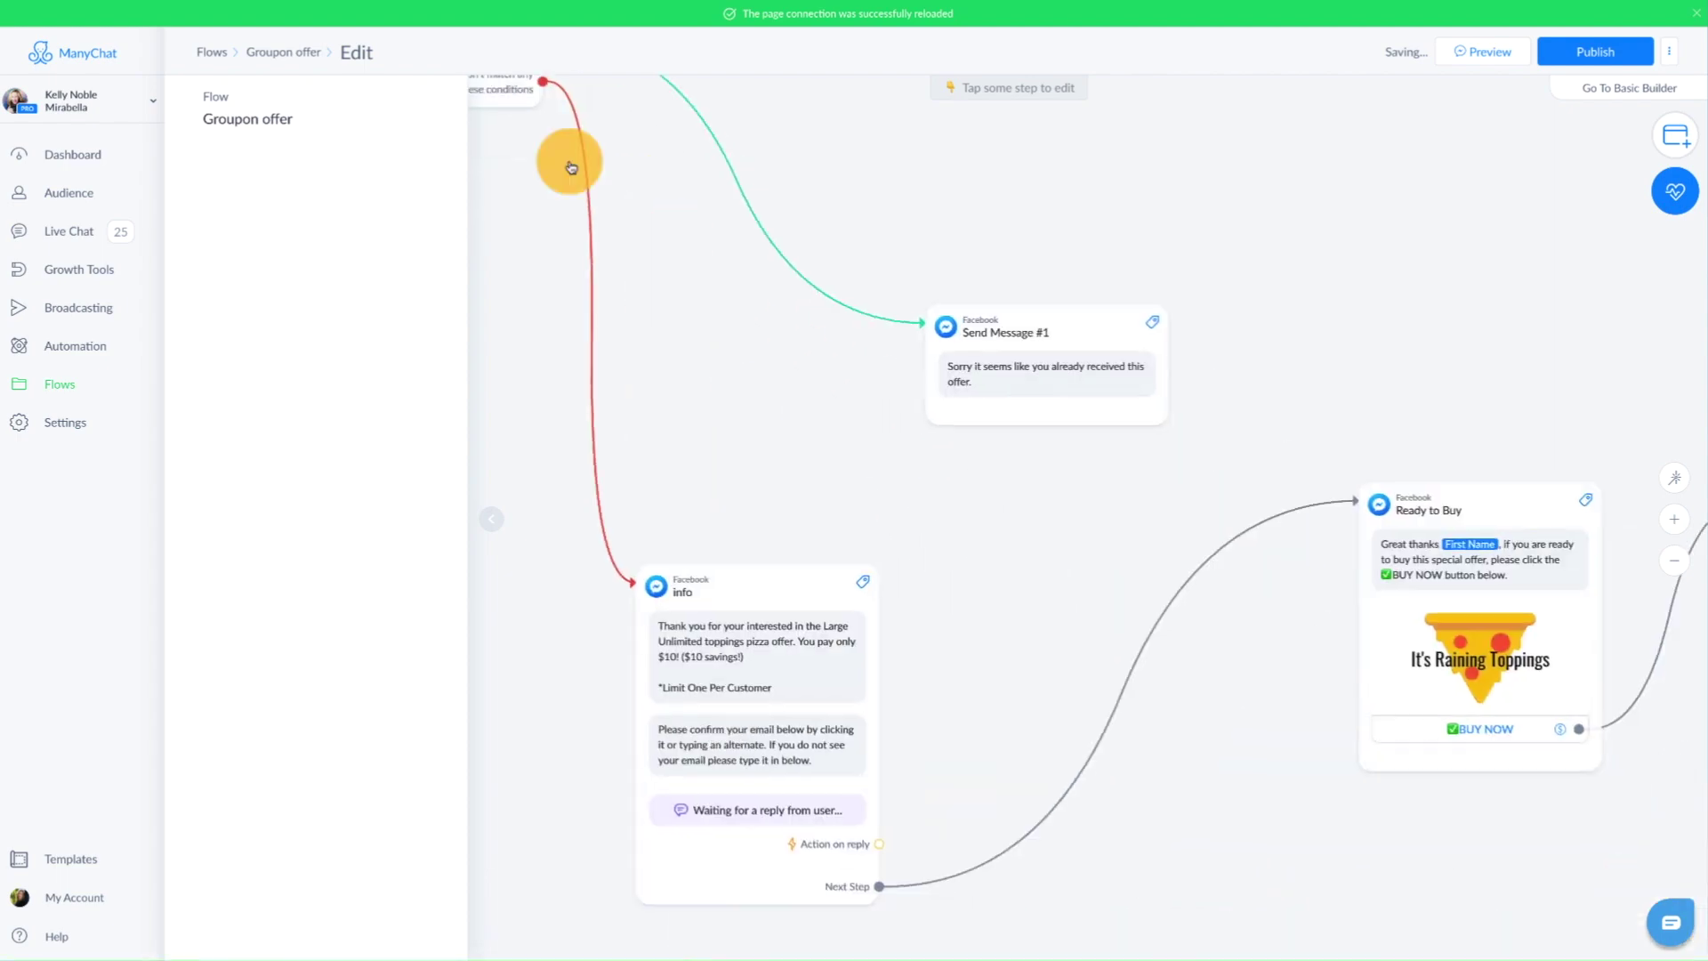
drag(1334, 552, 849, 228)
drag(1346, 404, 1021, 514)
Step: Open Send Message #5 and review its pizza image card and 'You are all set!' redeem text
scroll(1002, 286, up, 4)
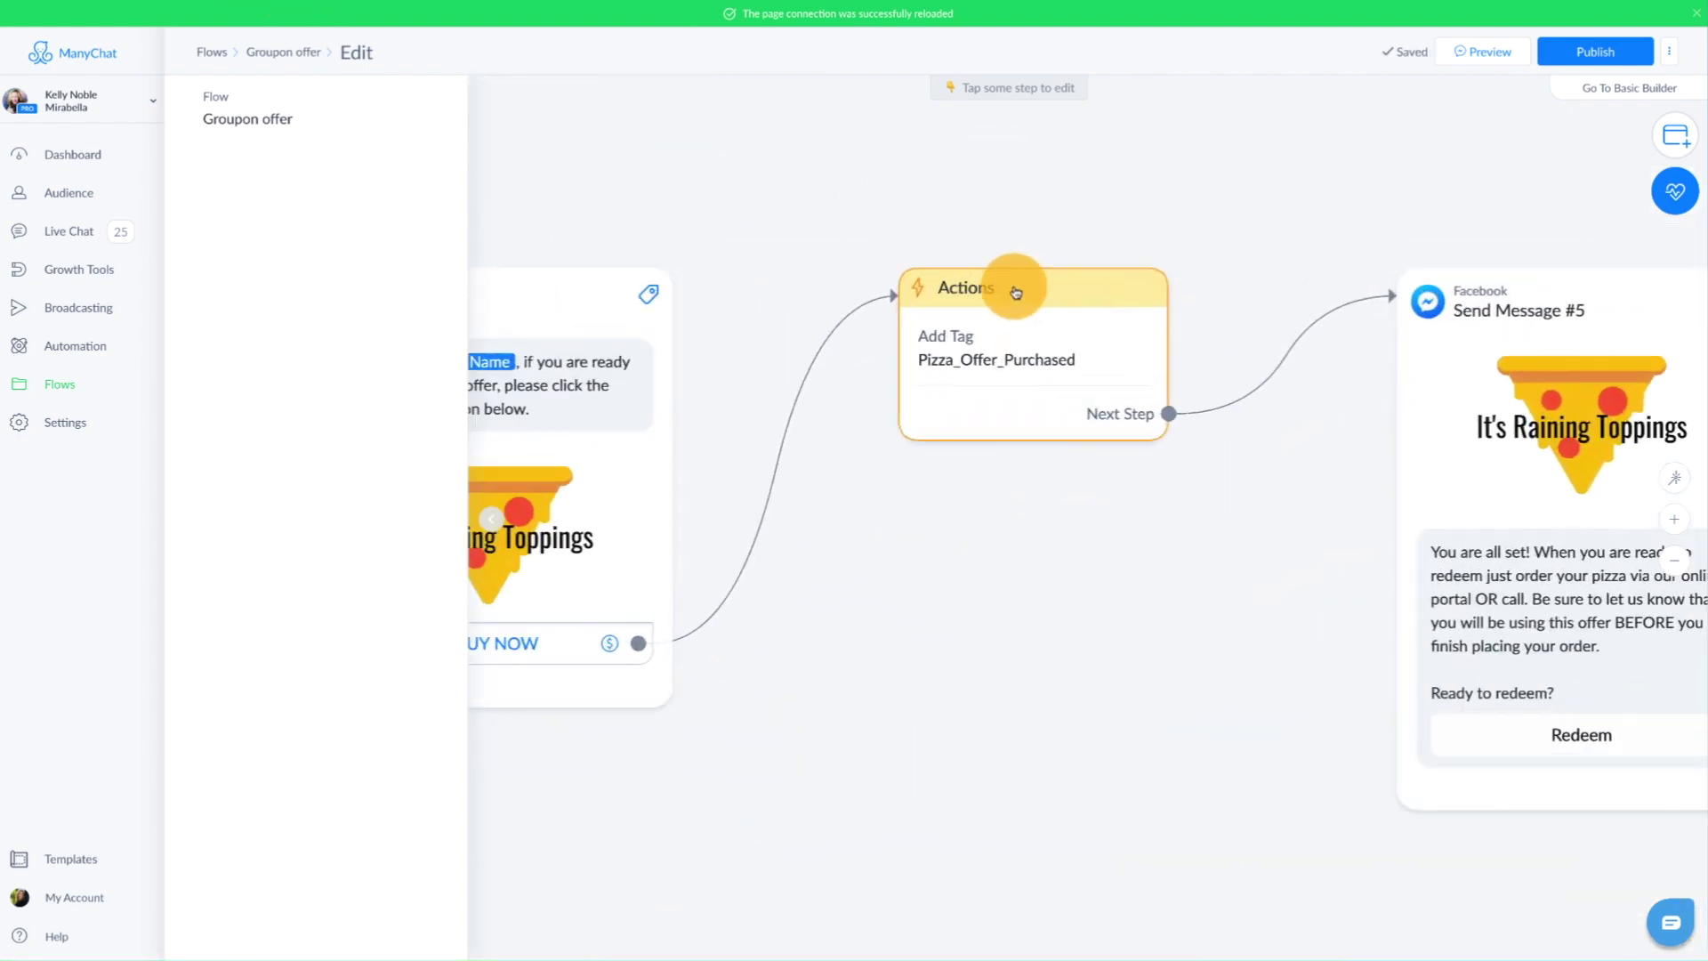
drag(1206, 547, 710, 514)
click(1157, 516)
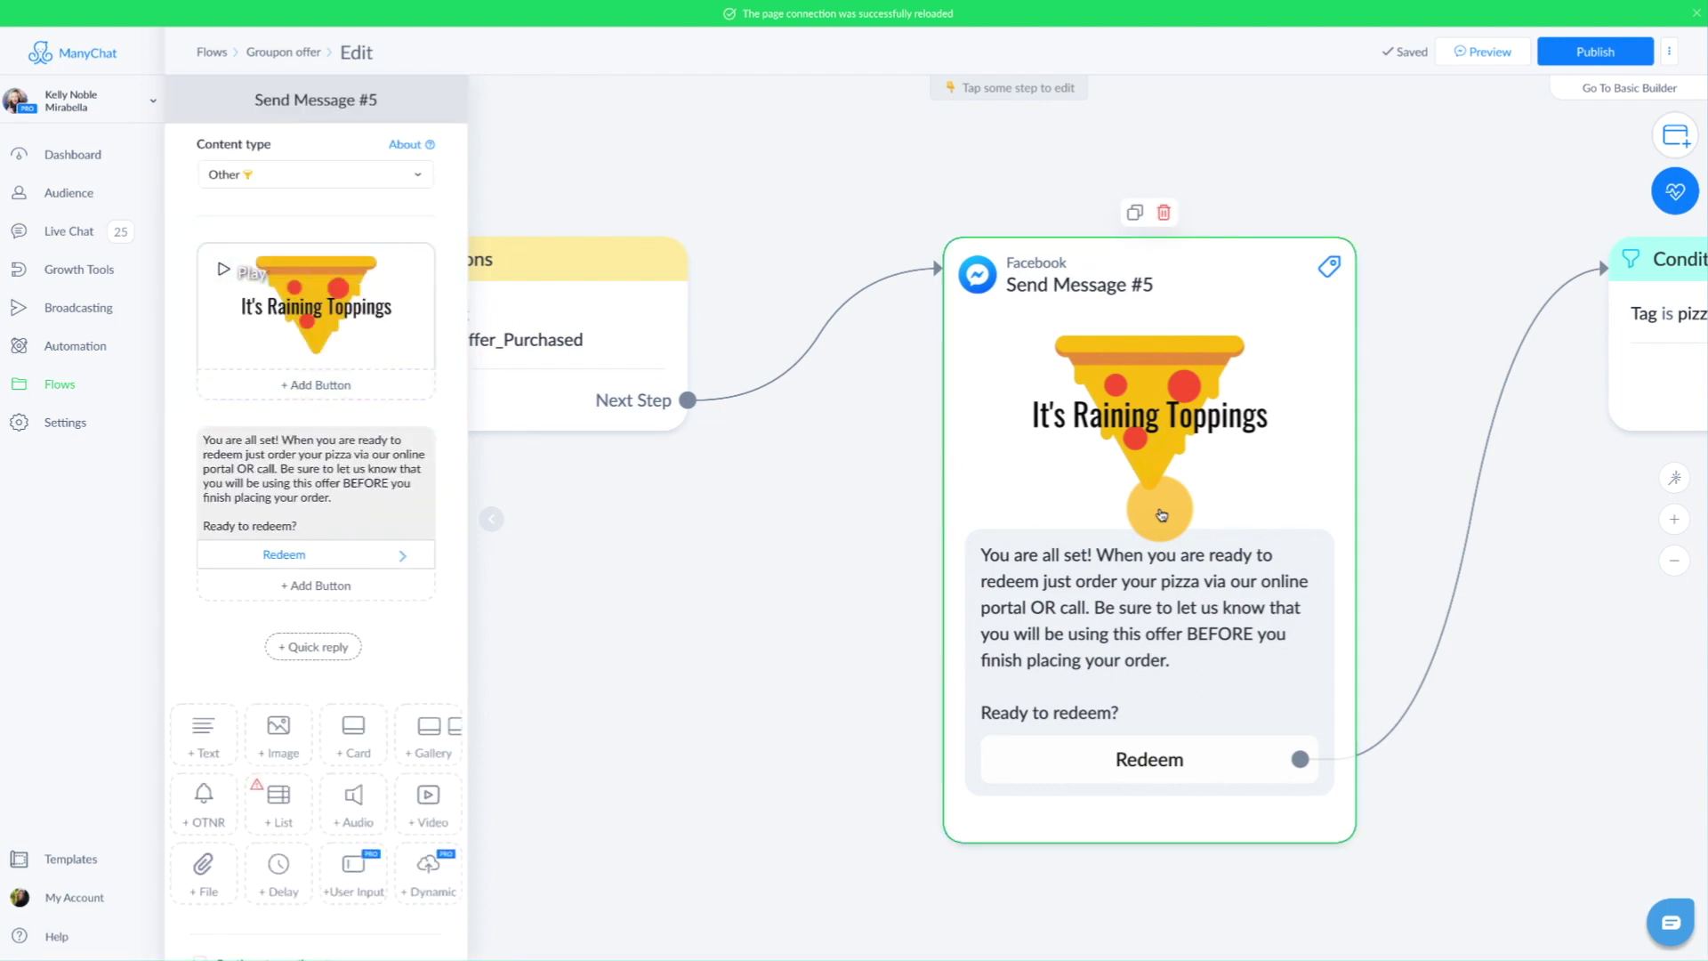
click(298, 512)
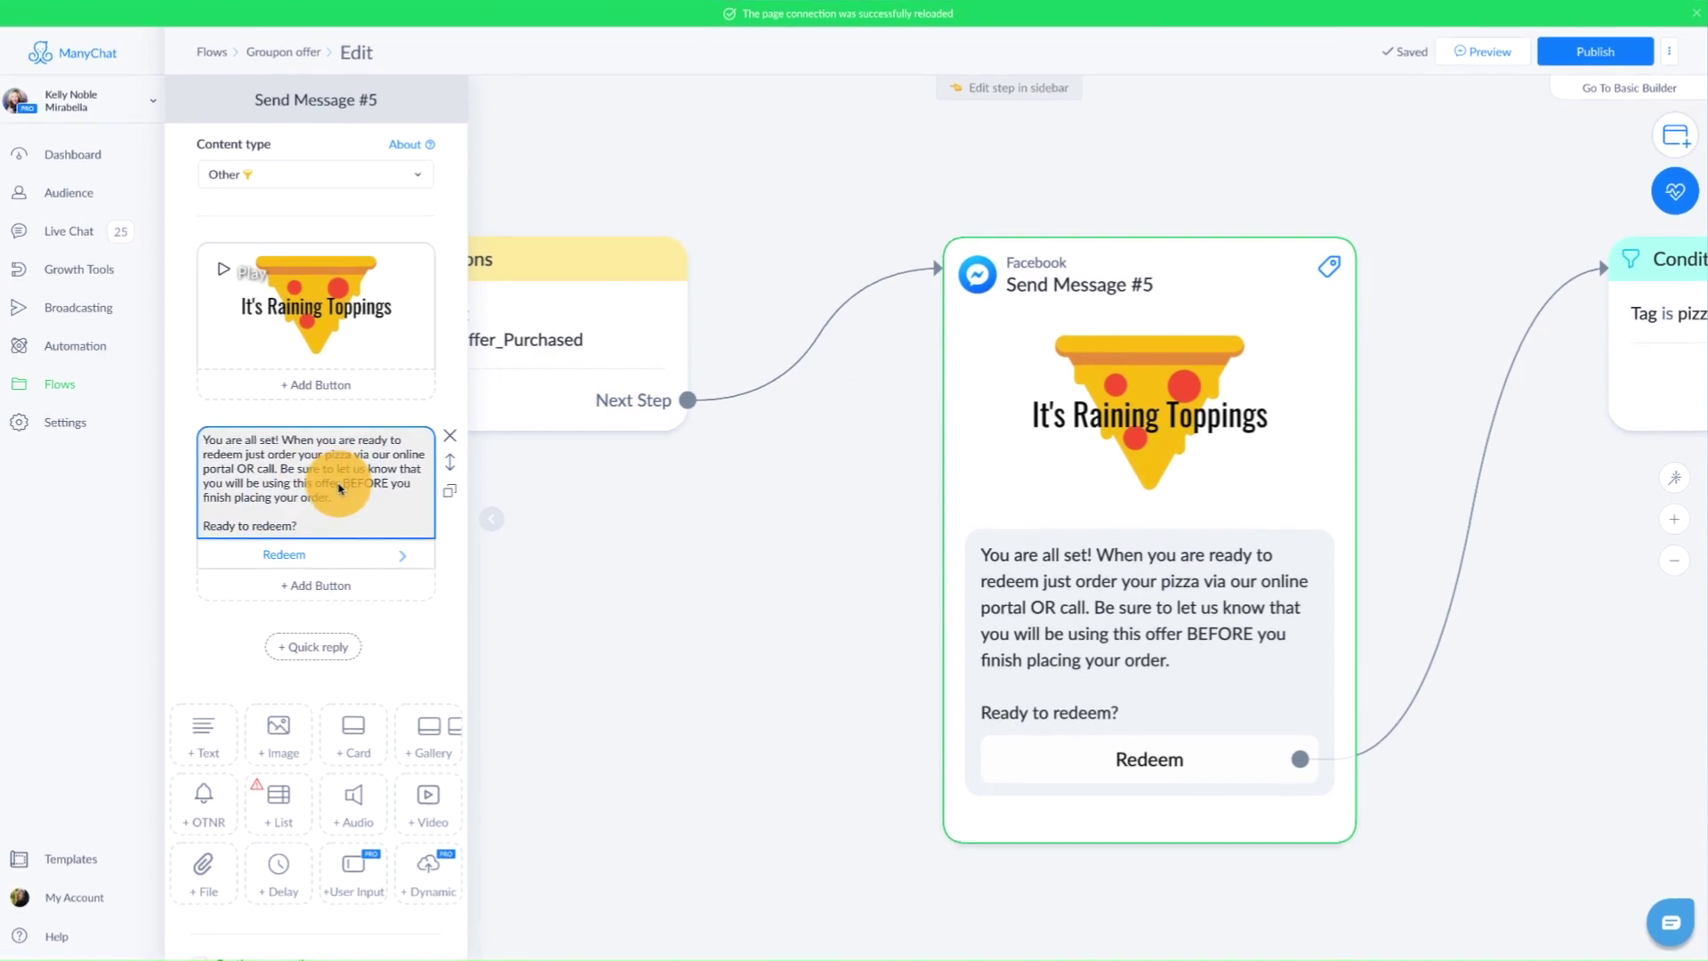
click(365, 352)
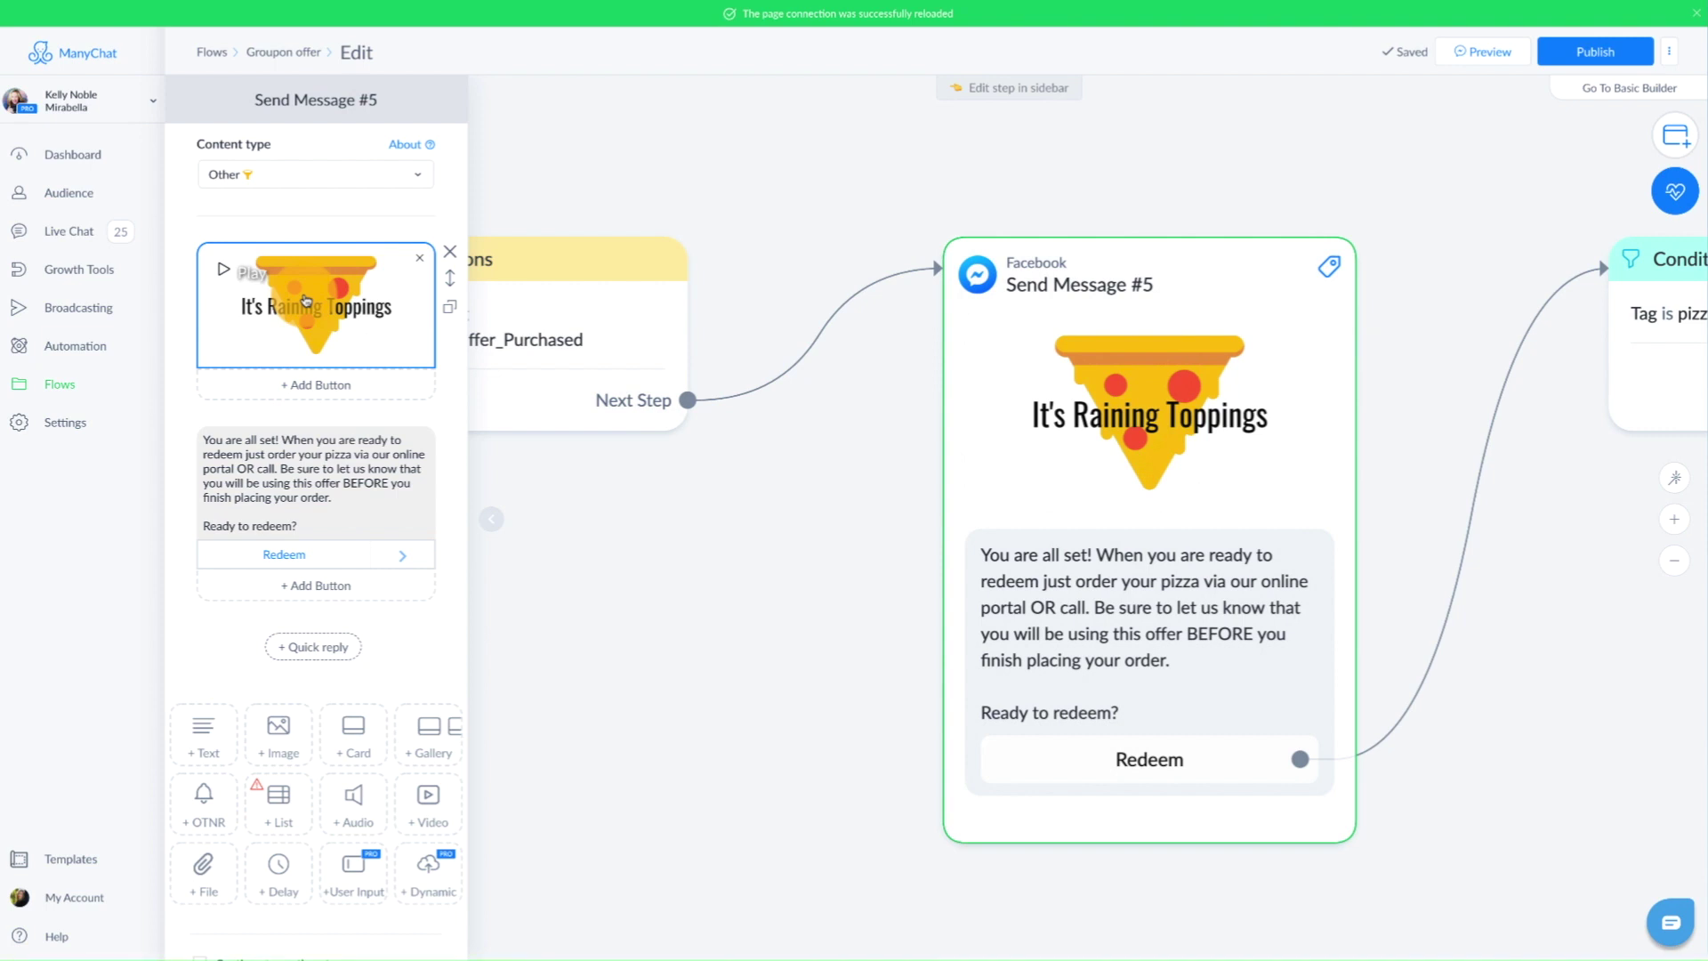
click(292, 455)
click(298, 325)
click(296, 463)
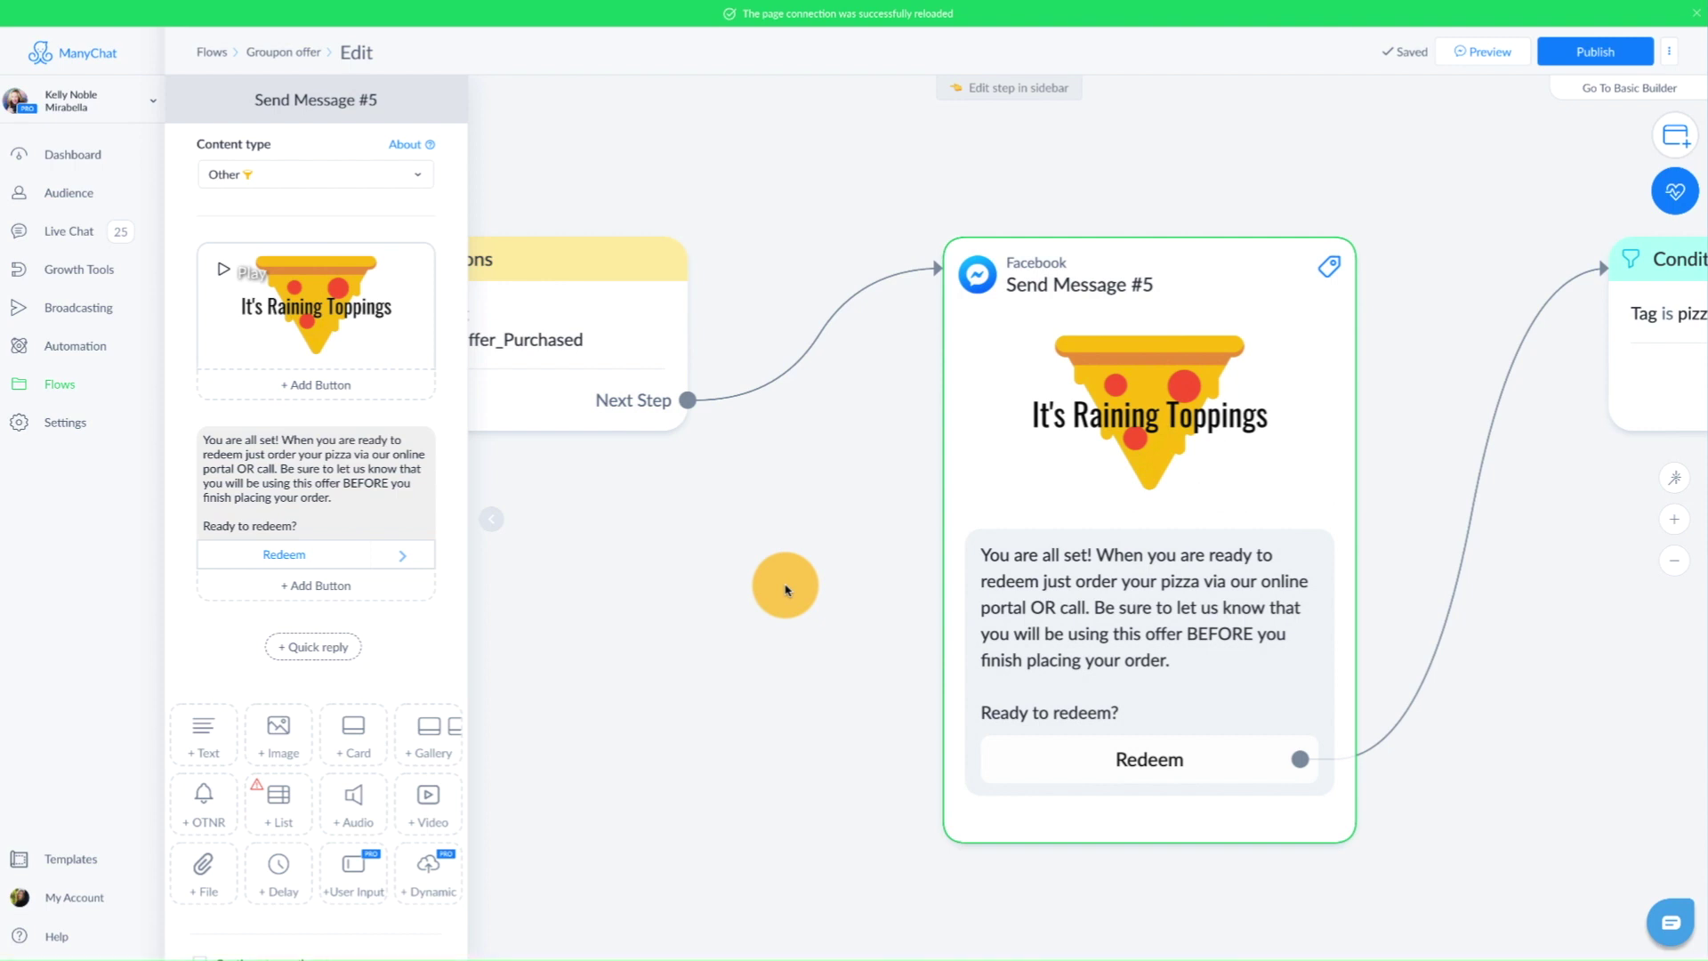
scroll(784, 589, right, 5)
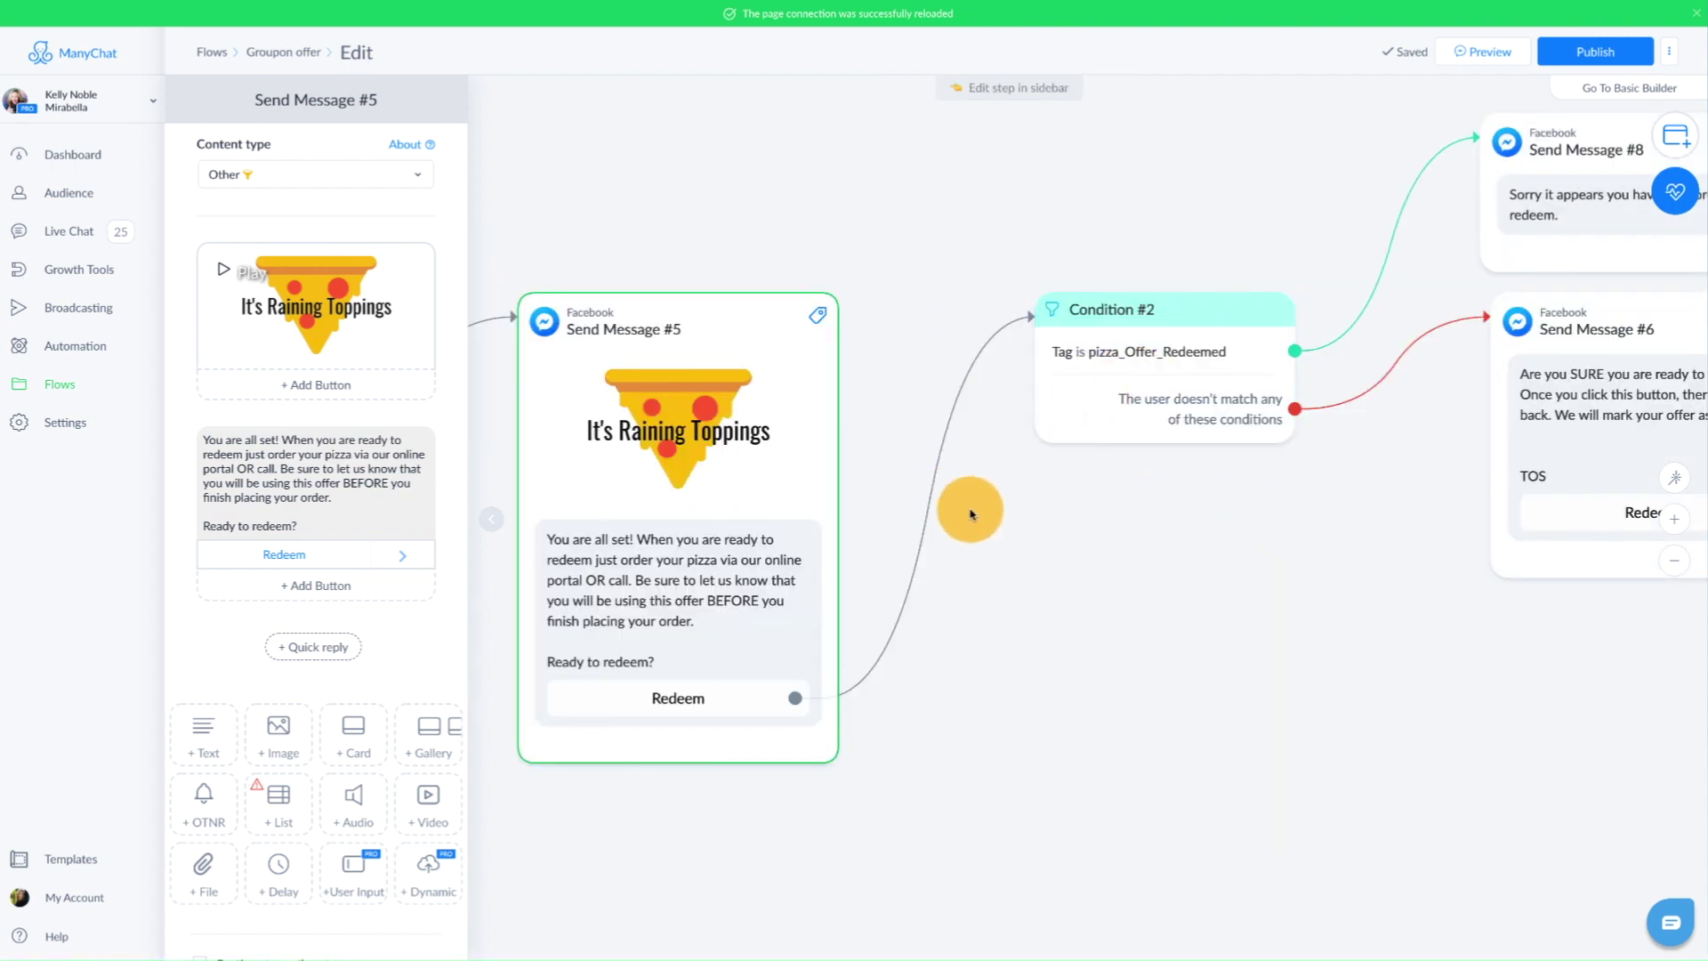
scroll(926, 713, right, 4)
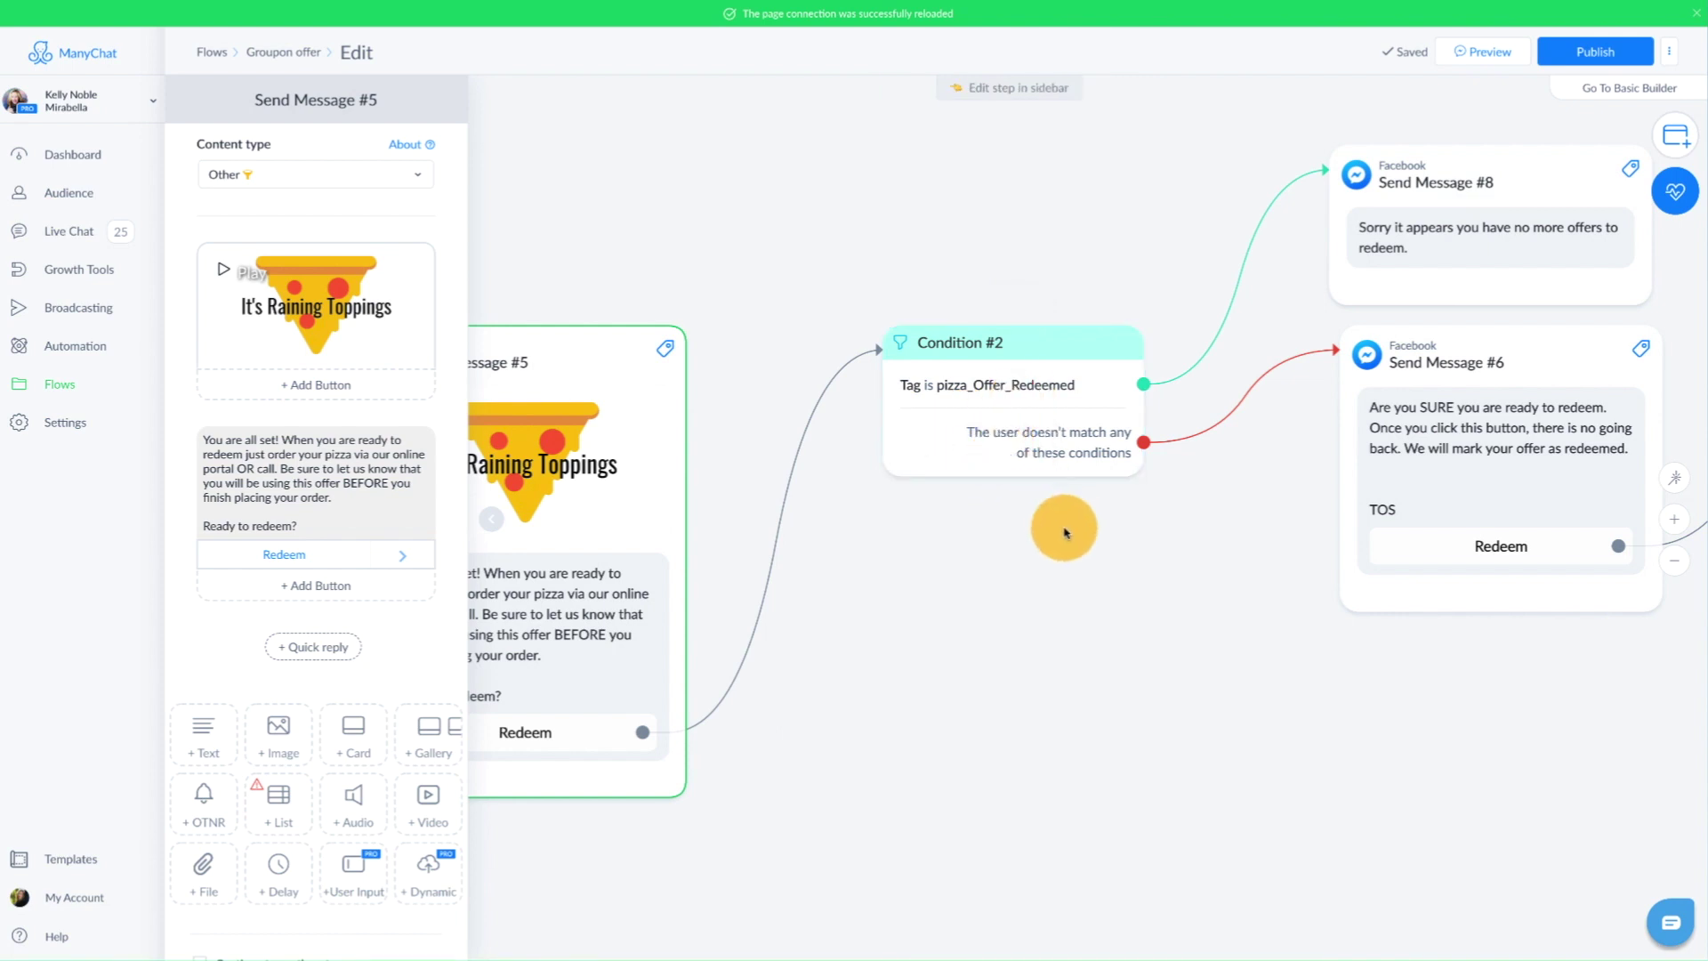
drag(1101, 583, 762, 641)
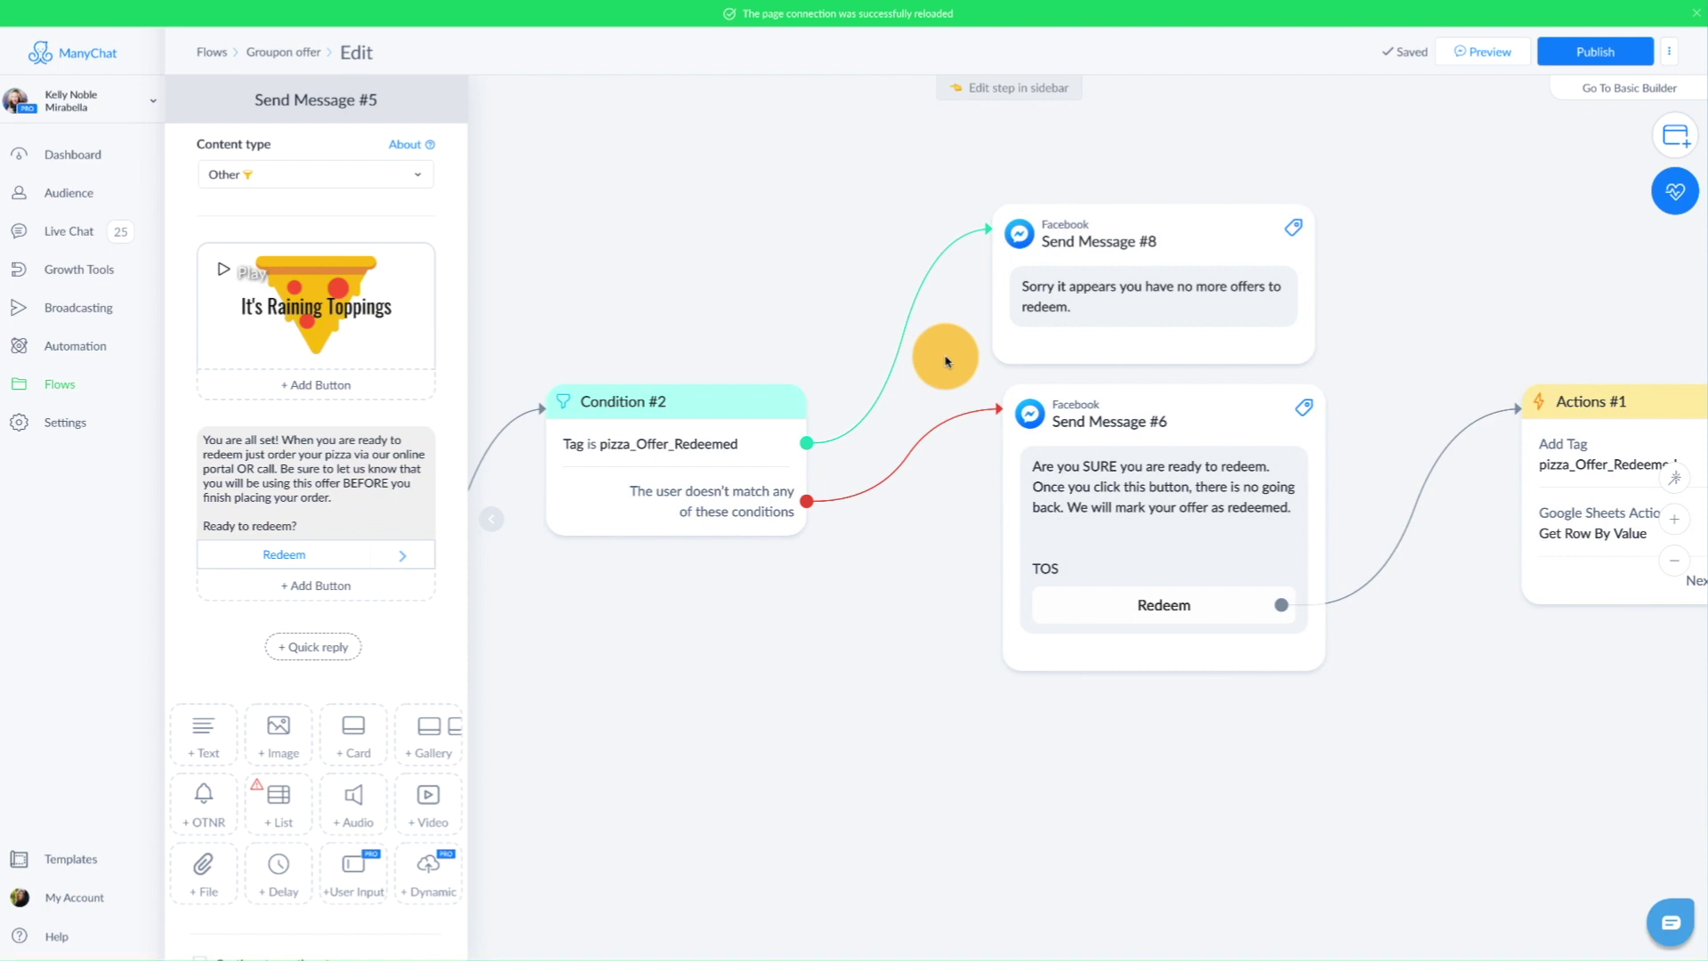
scroll(1157, 530, up, 3)
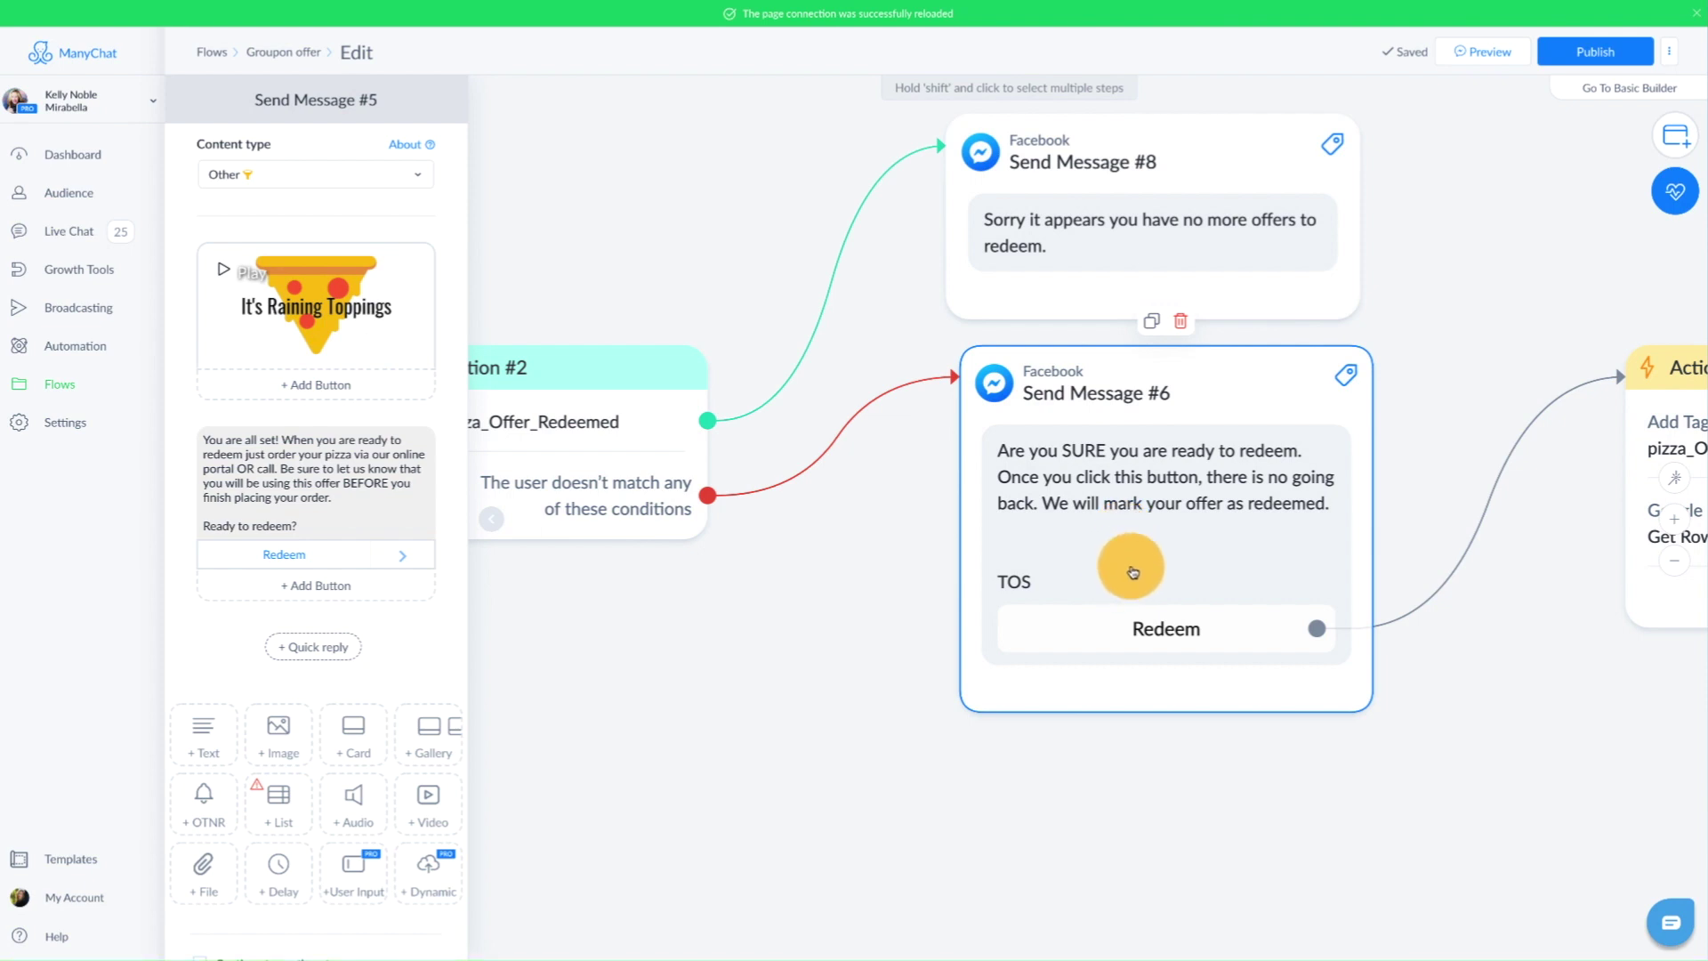
Step: Open Actions #1 and its Google Sheets Get Row By Value lookup on the Pizza Voucher spreadsheet
drag(1437, 690, 863, 674)
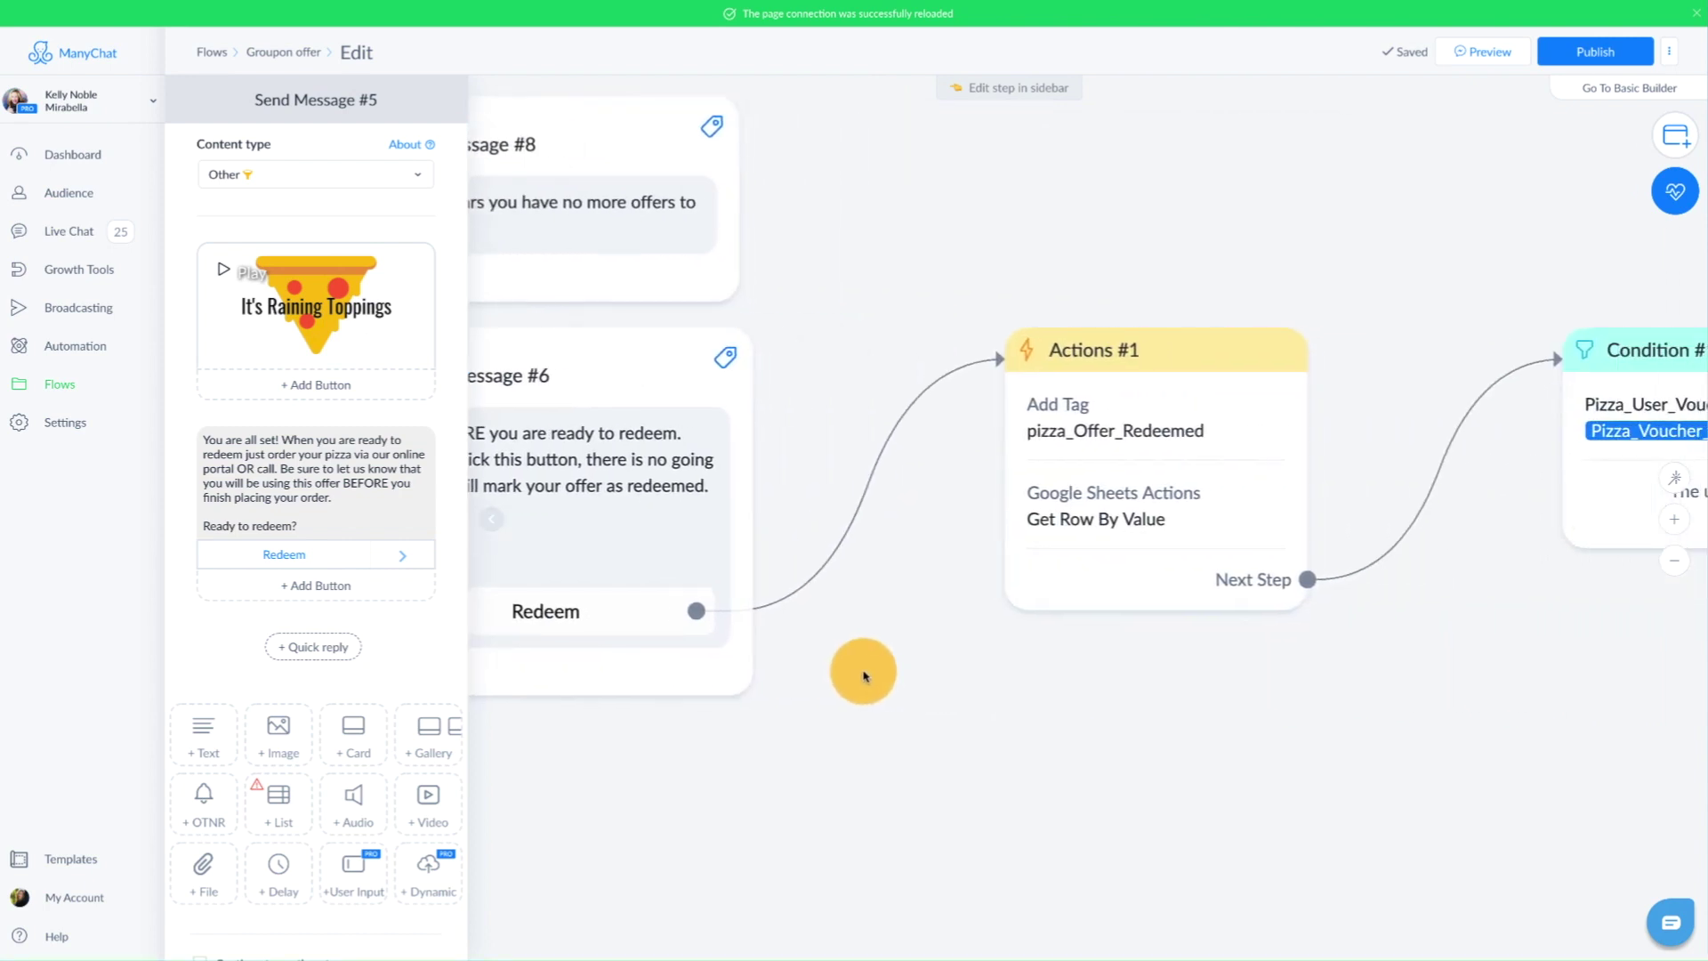
click(1112, 443)
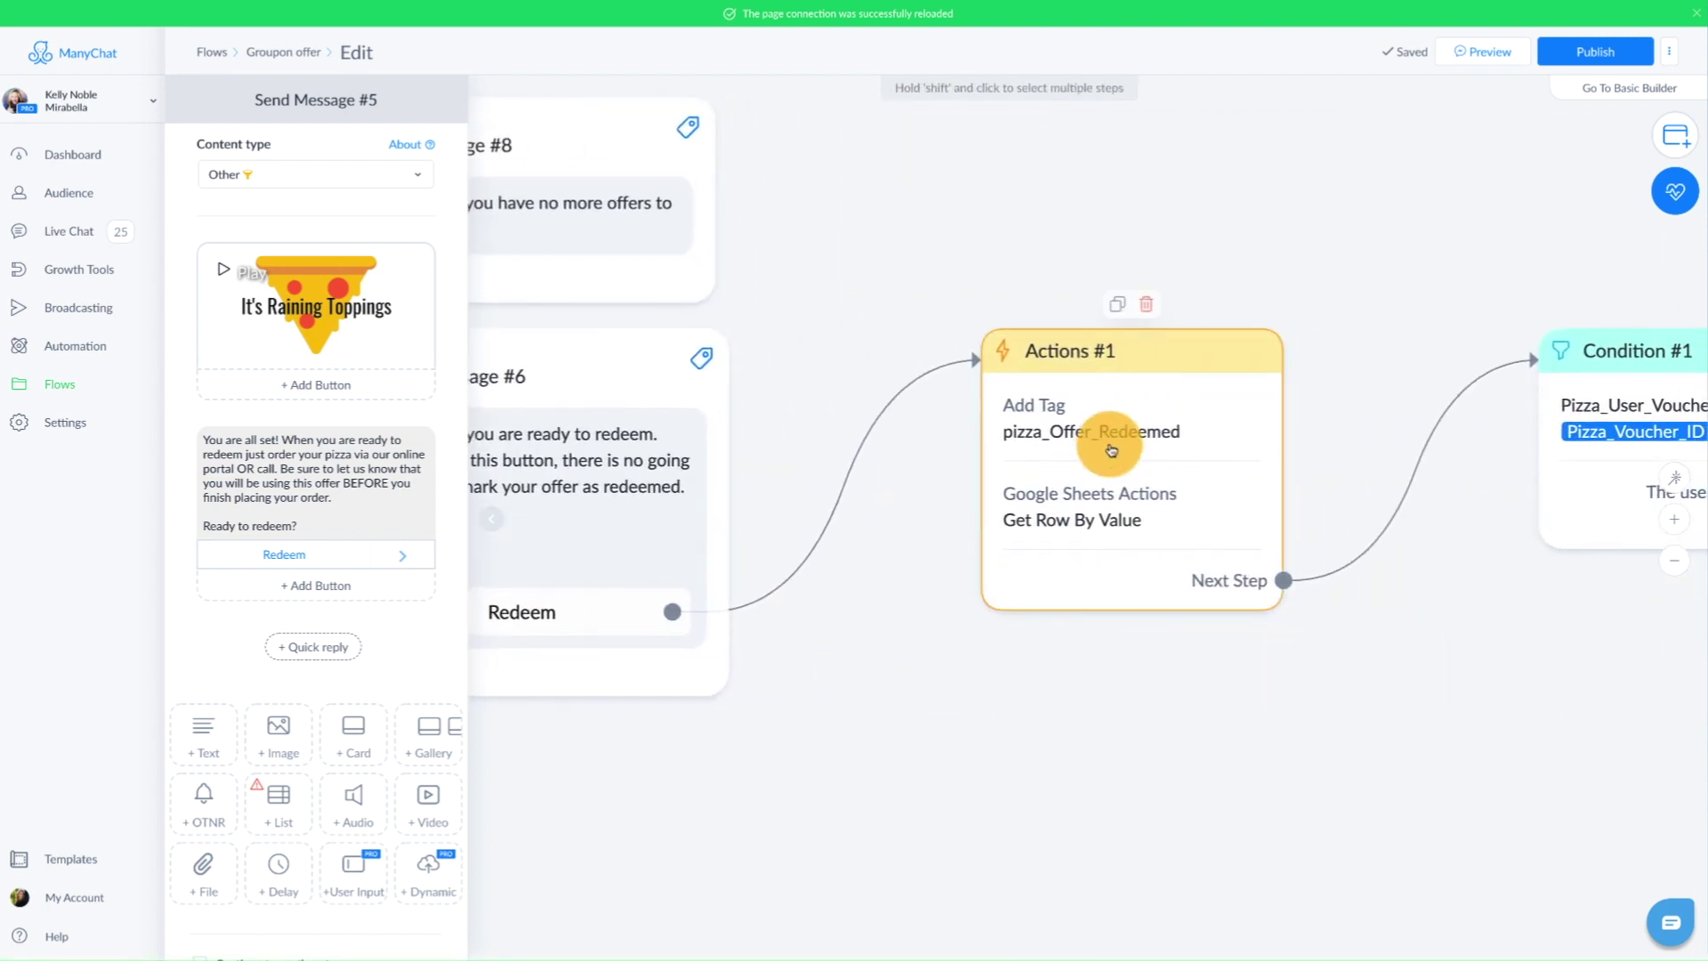
click(1086, 527)
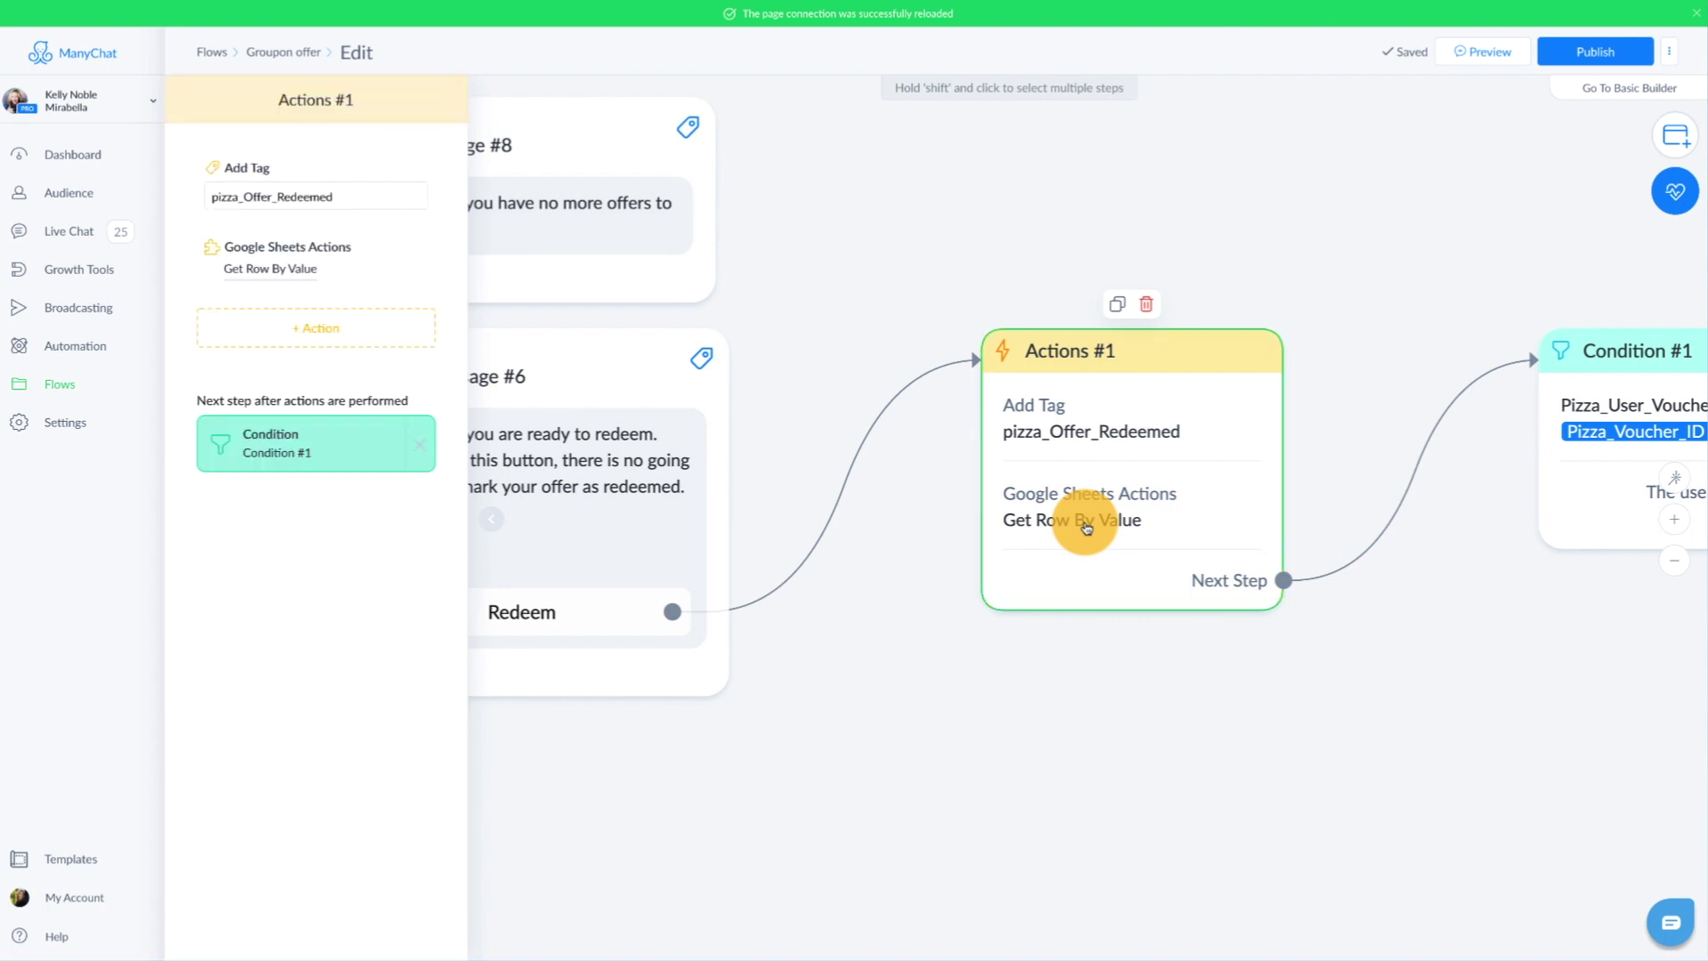
click(267, 259)
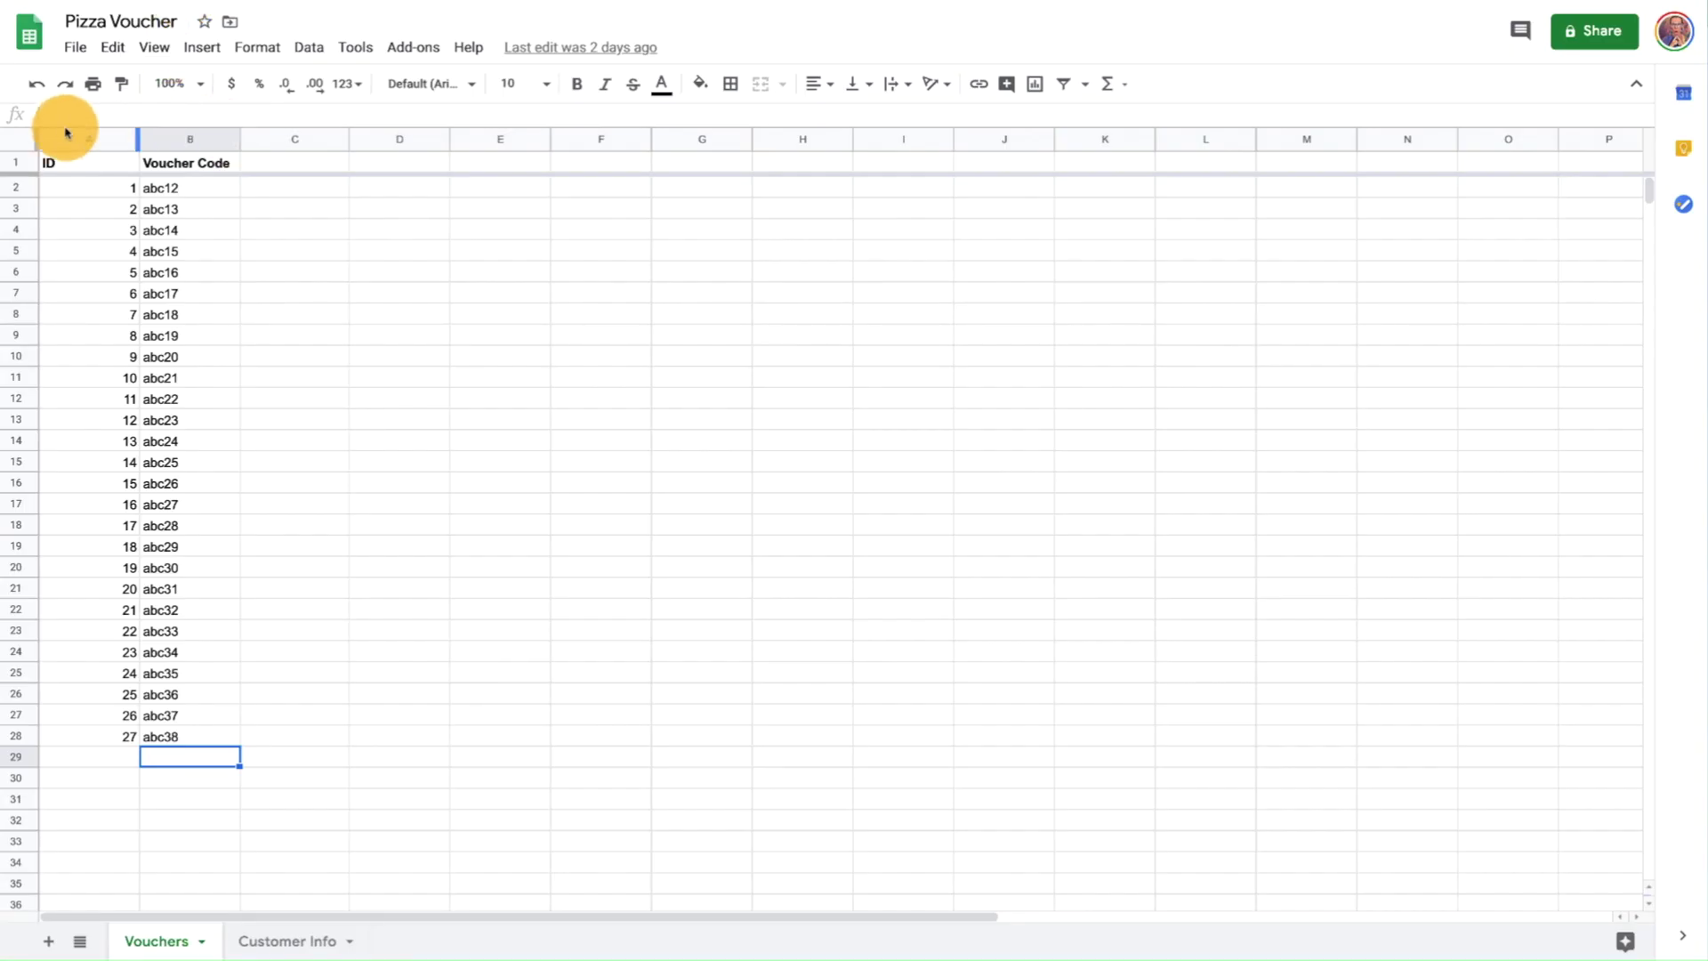
Step: Check the lookup on Vouchers by ID with value Pizza_Voucher_ID, storing Voucher Code in Pizza_Voucher
click(62, 135)
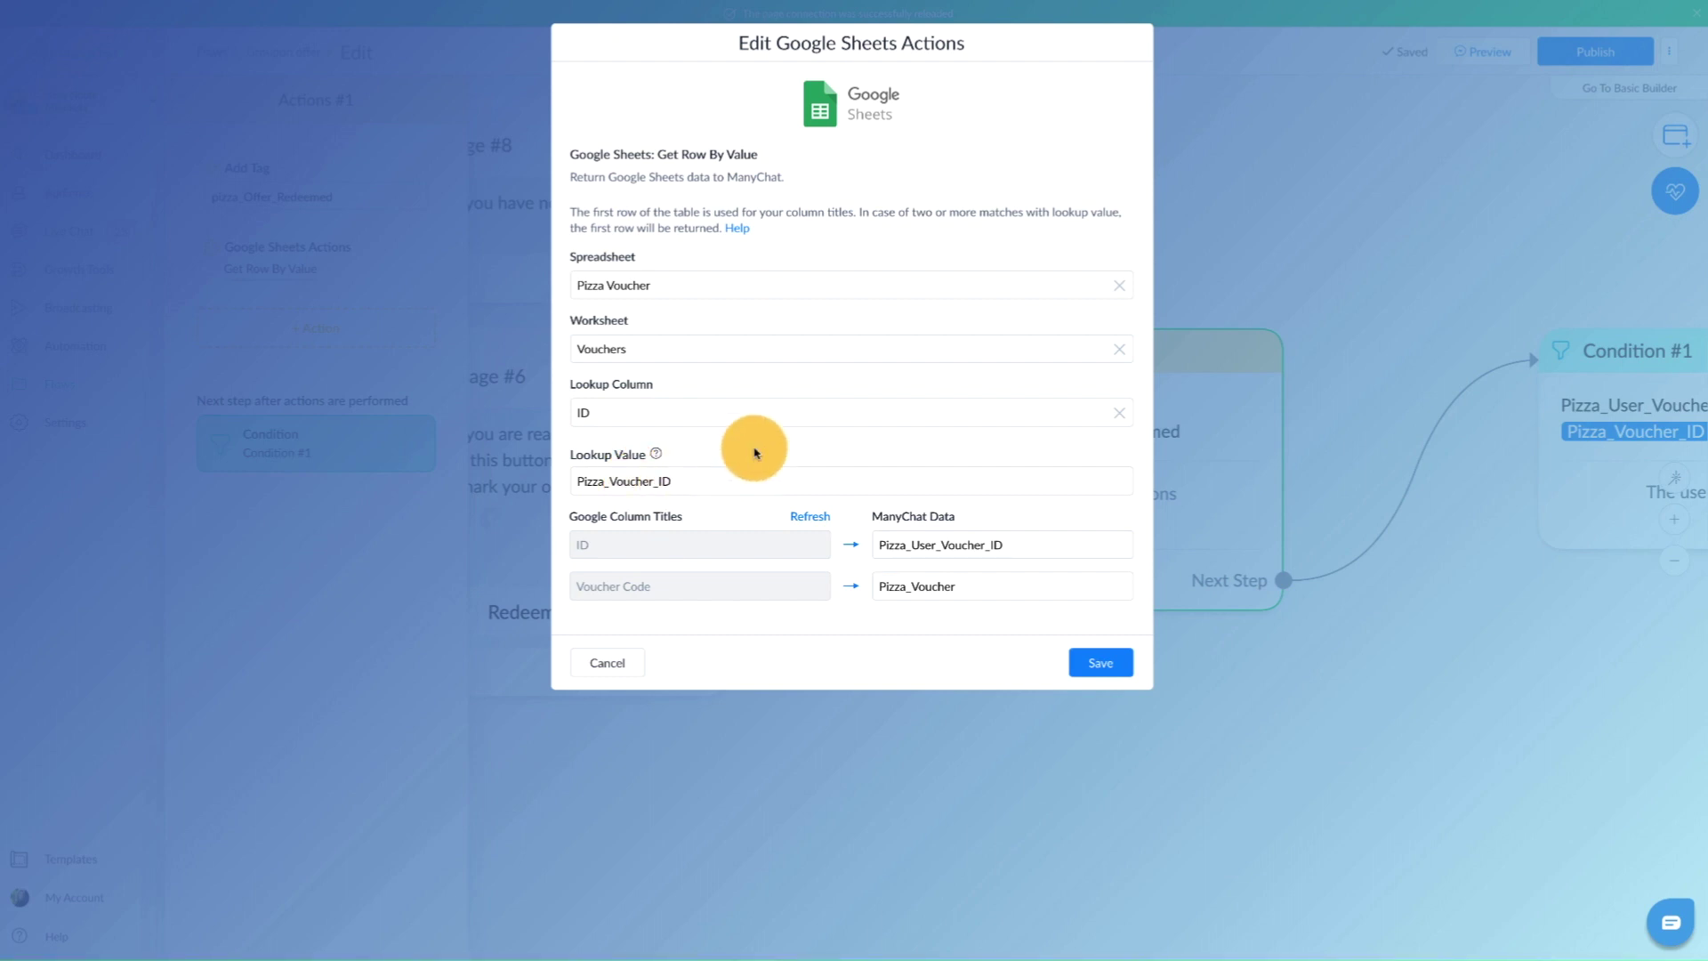
click(630, 481)
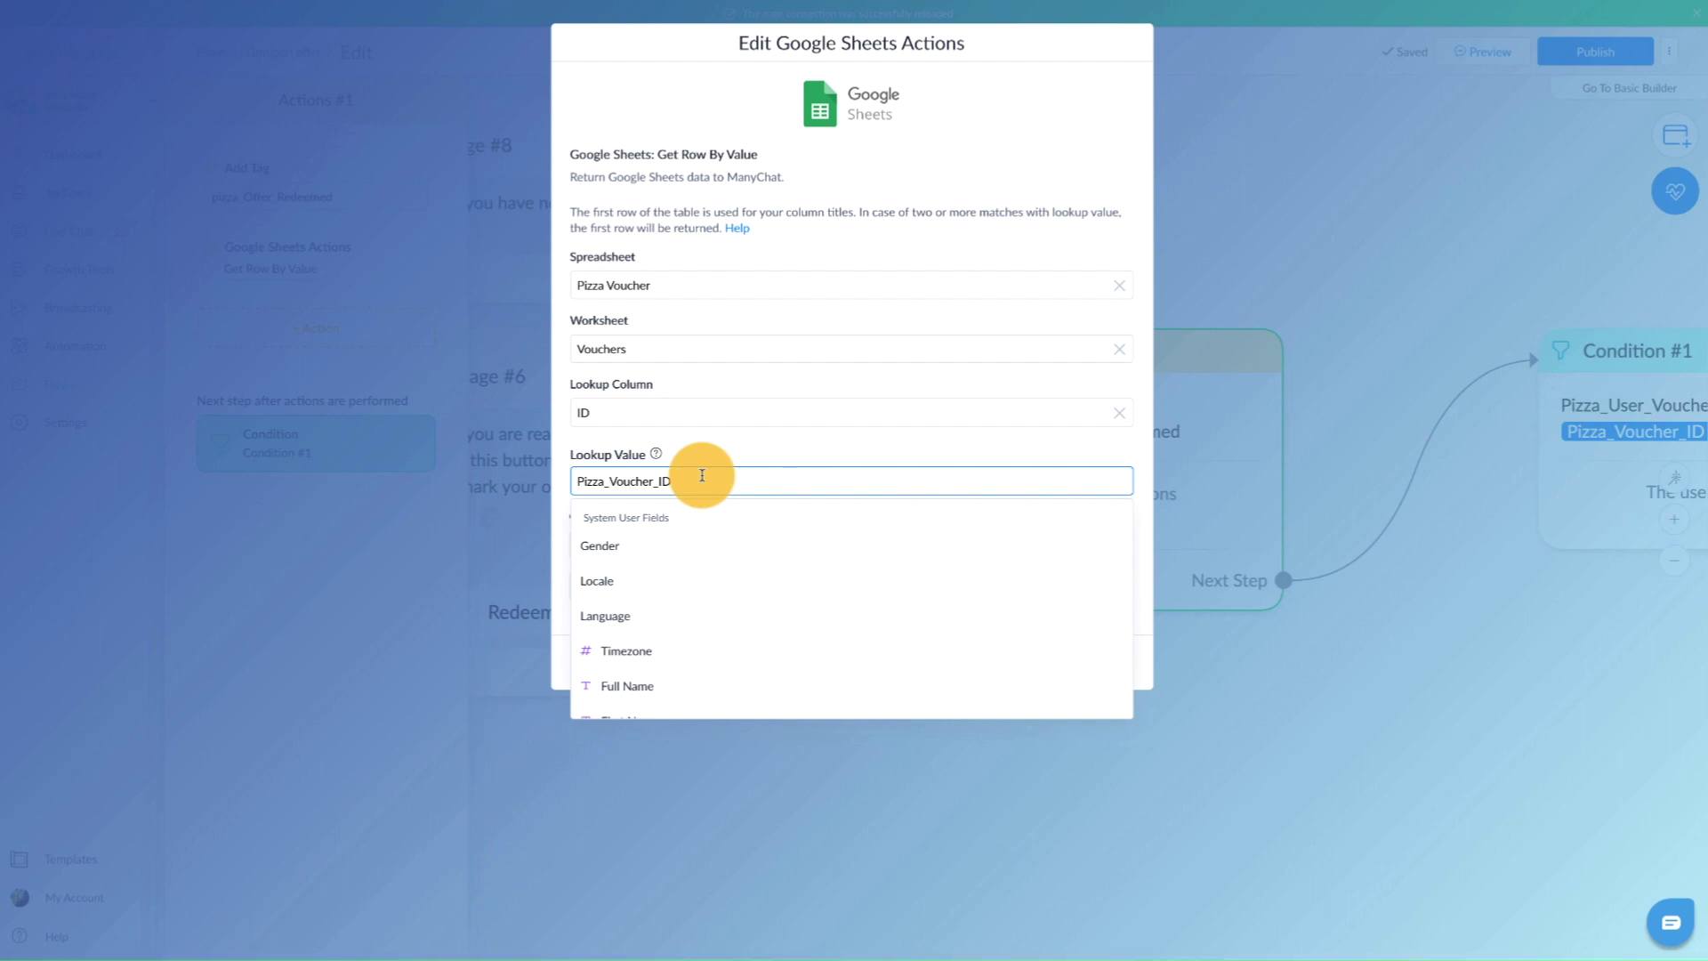
click(705, 452)
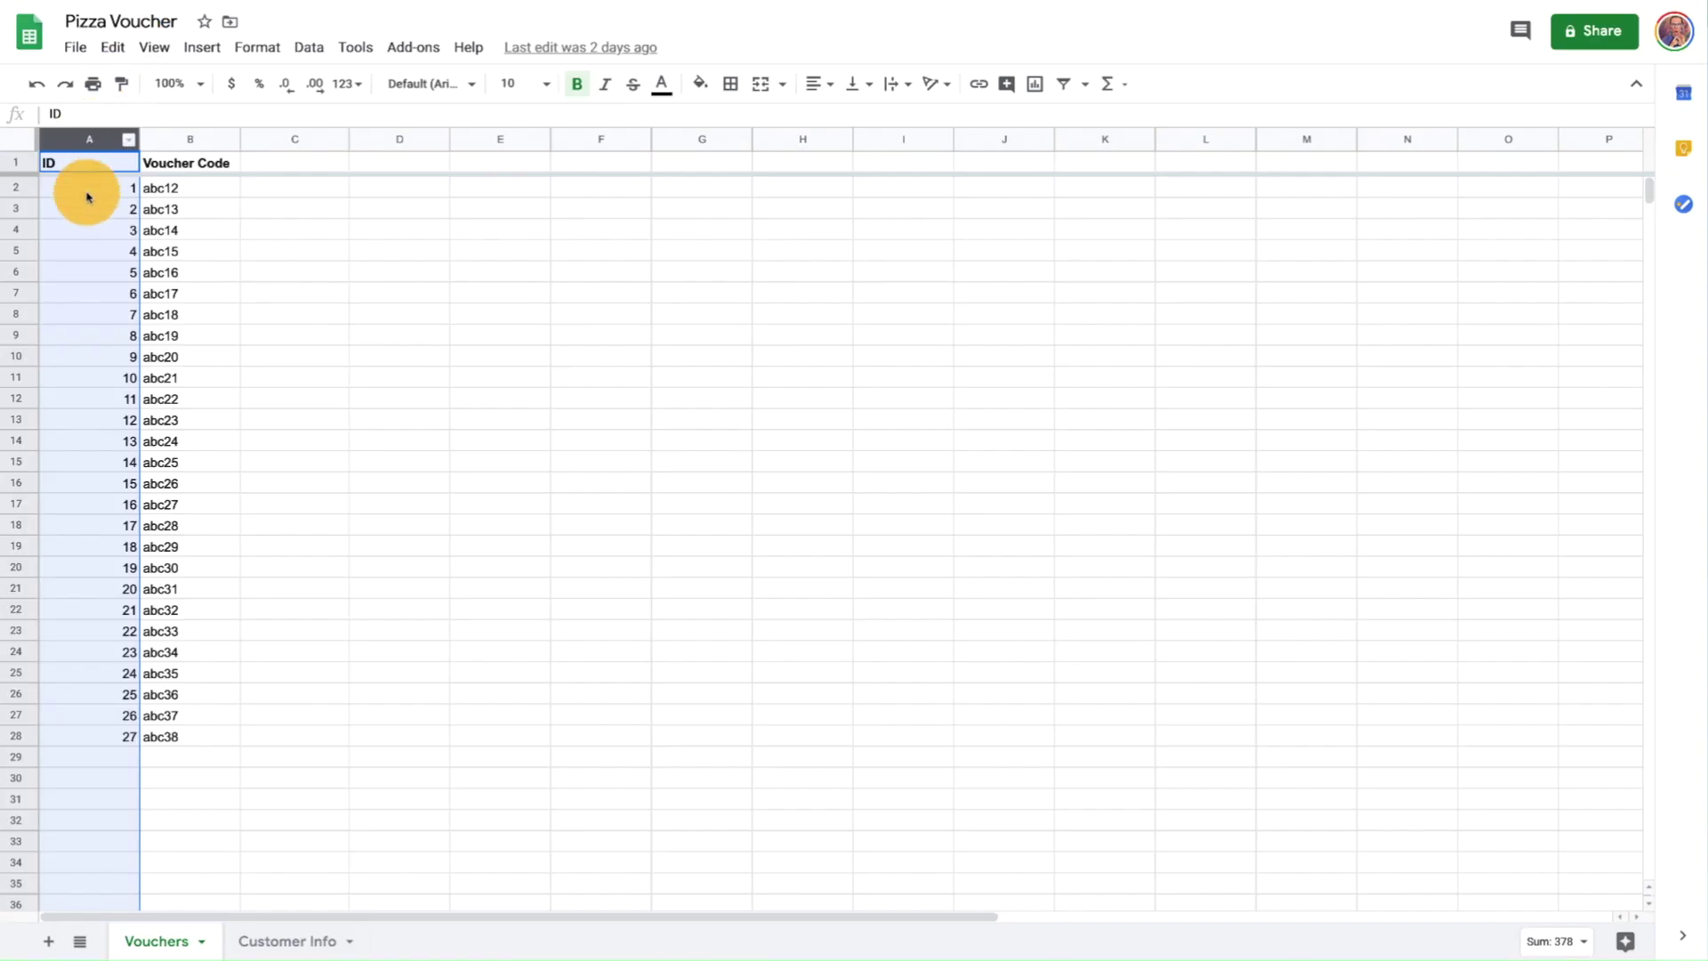
click(84, 190)
key(Down)
key(Down)
key(Down)
key(Down)
key(Down)
key(Down)
key(Down)
key(Down)
key(Down)
key(Down)
key(Down)
key(Down)
key(Down)
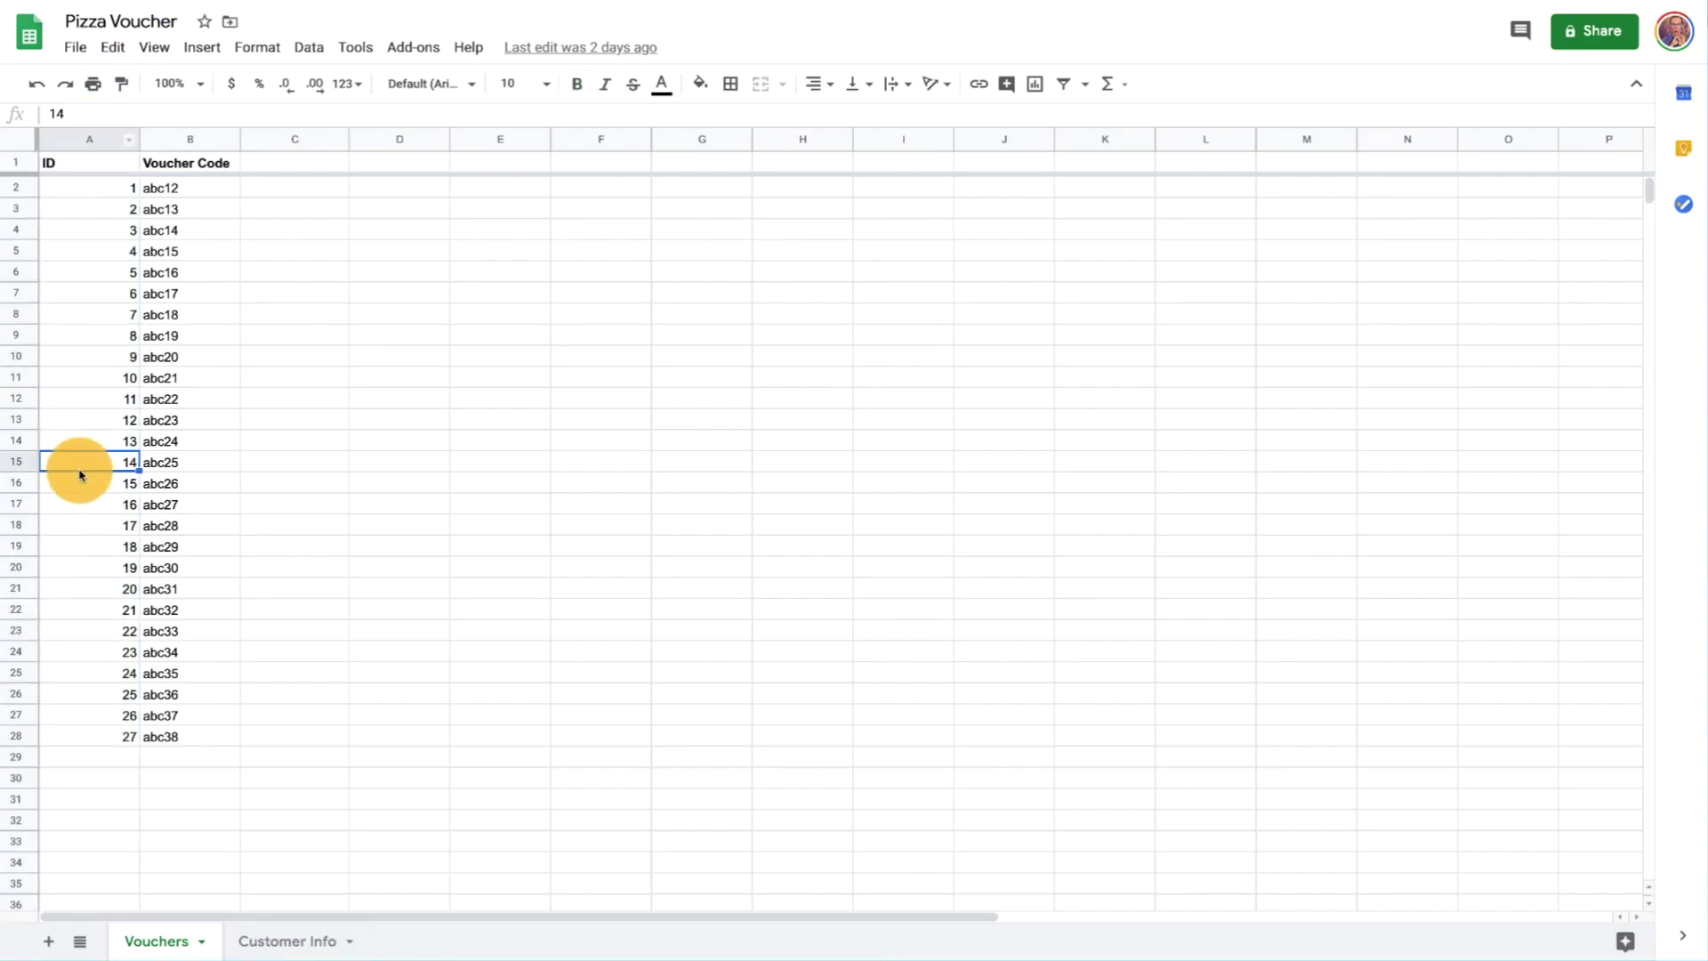
click(197, 469)
key(Up)
key(Up)
key(Up)
key(Up)
key(Up)
key(Up)
key(Up)
key(Up)
key(Up)
key(Up)
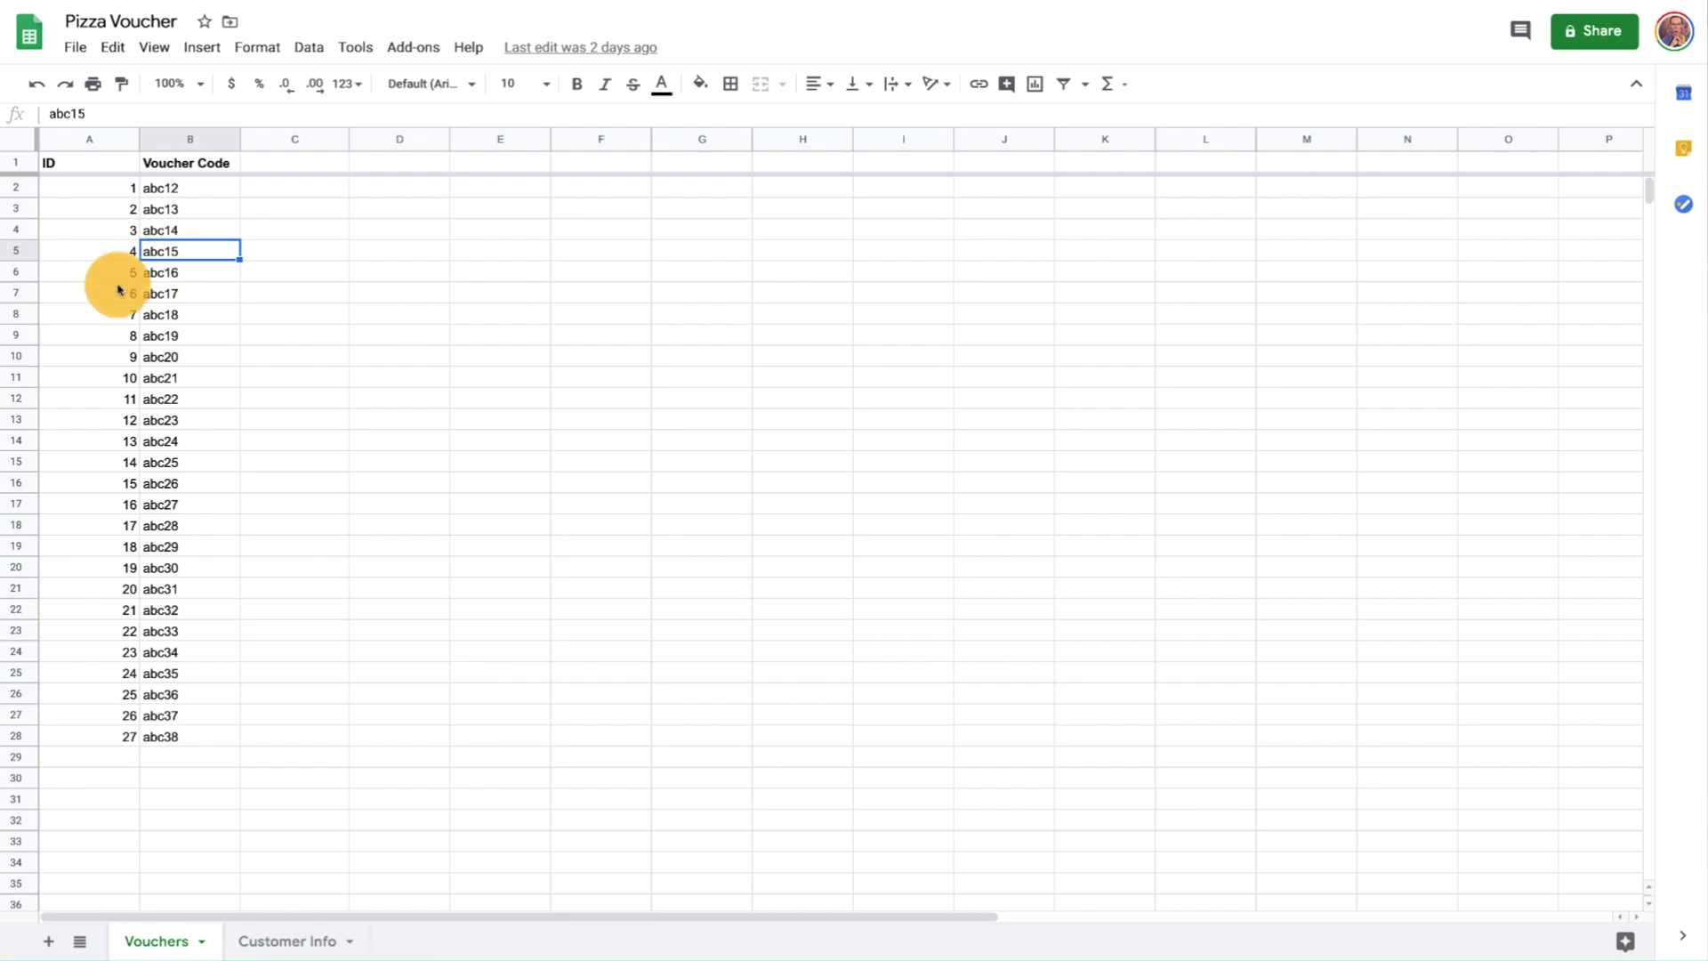
click(93, 317)
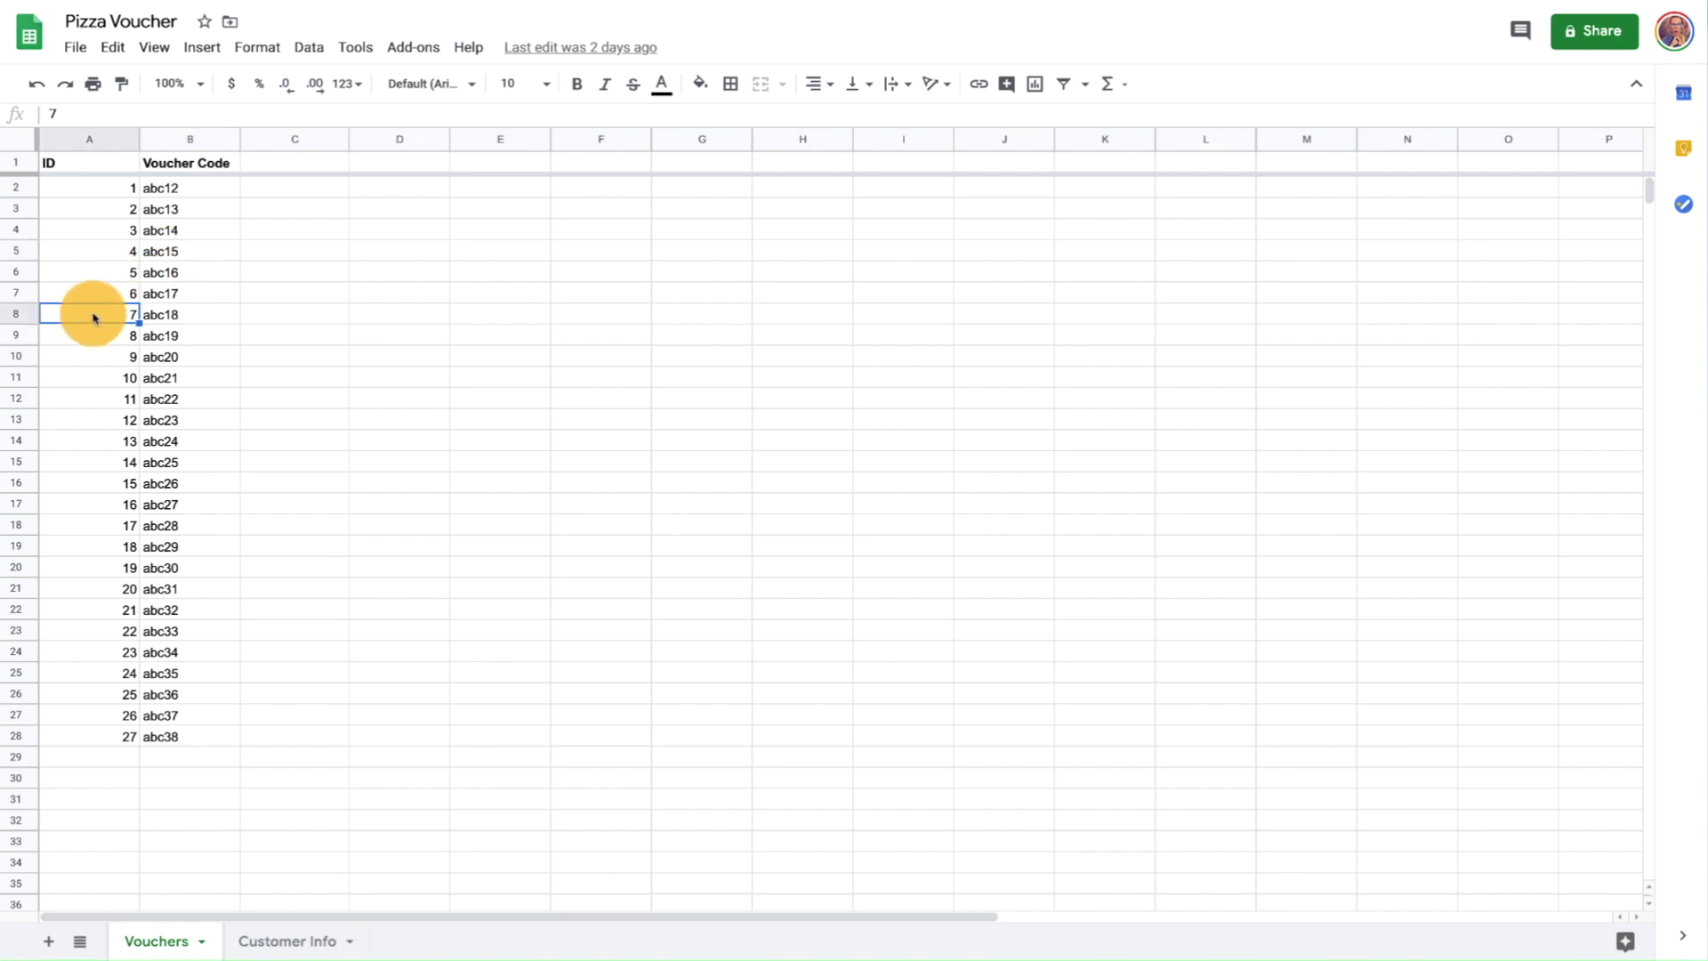
click(164, 316)
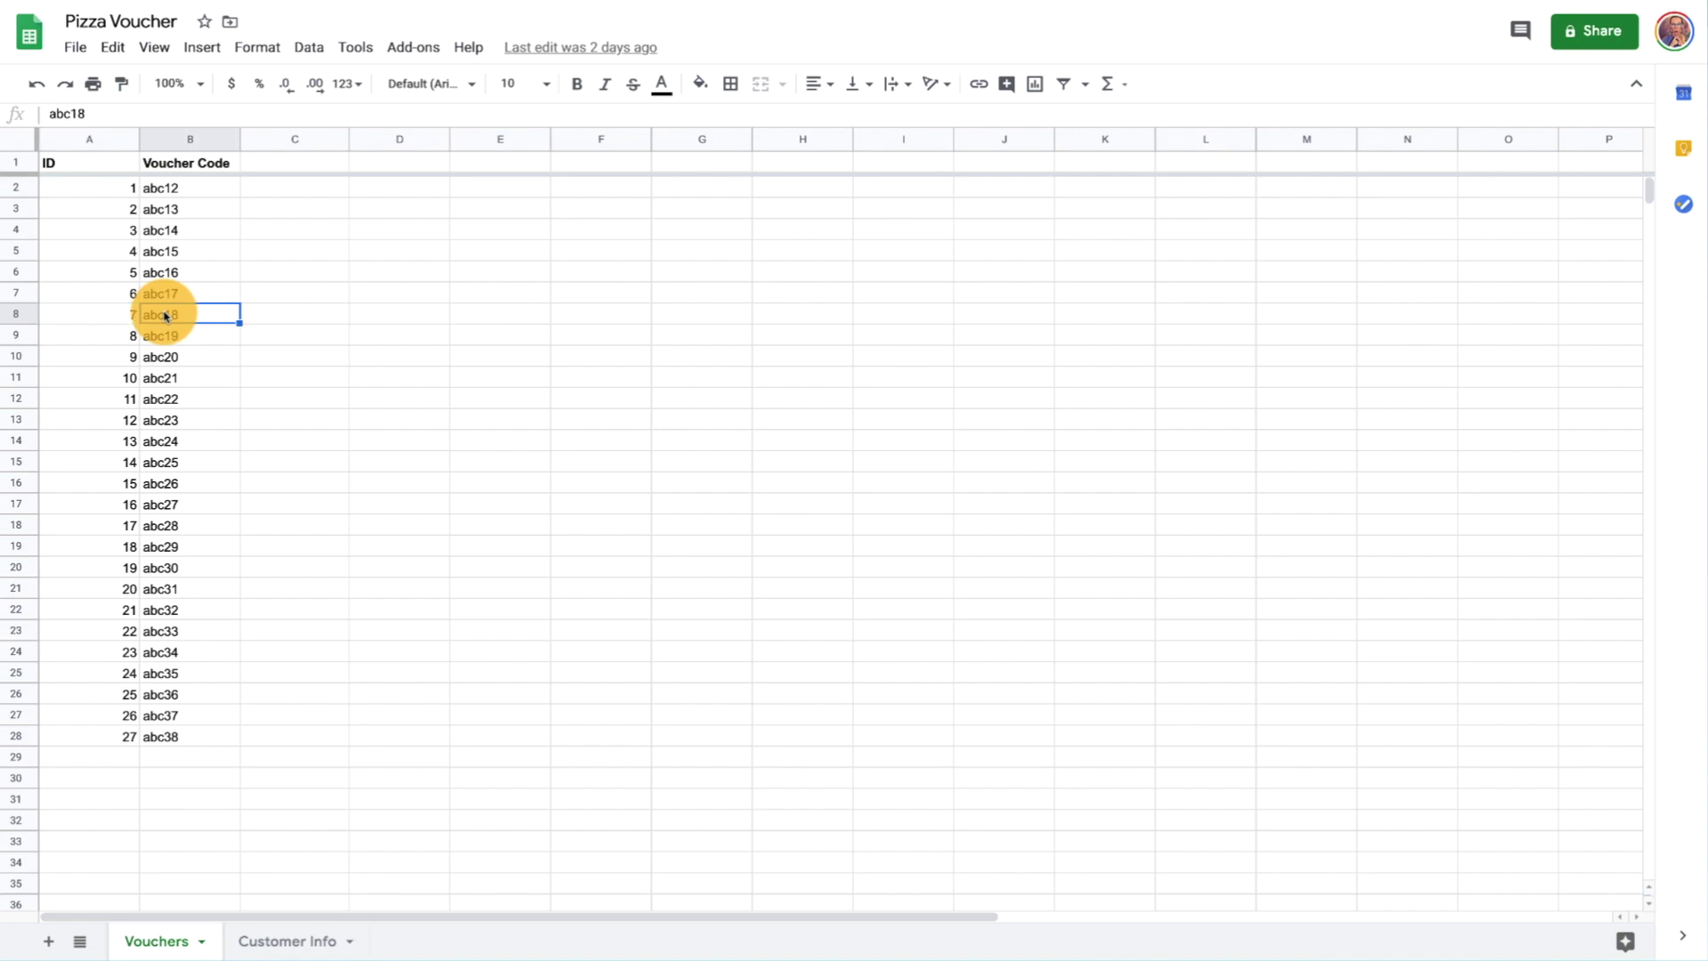
click(109, 366)
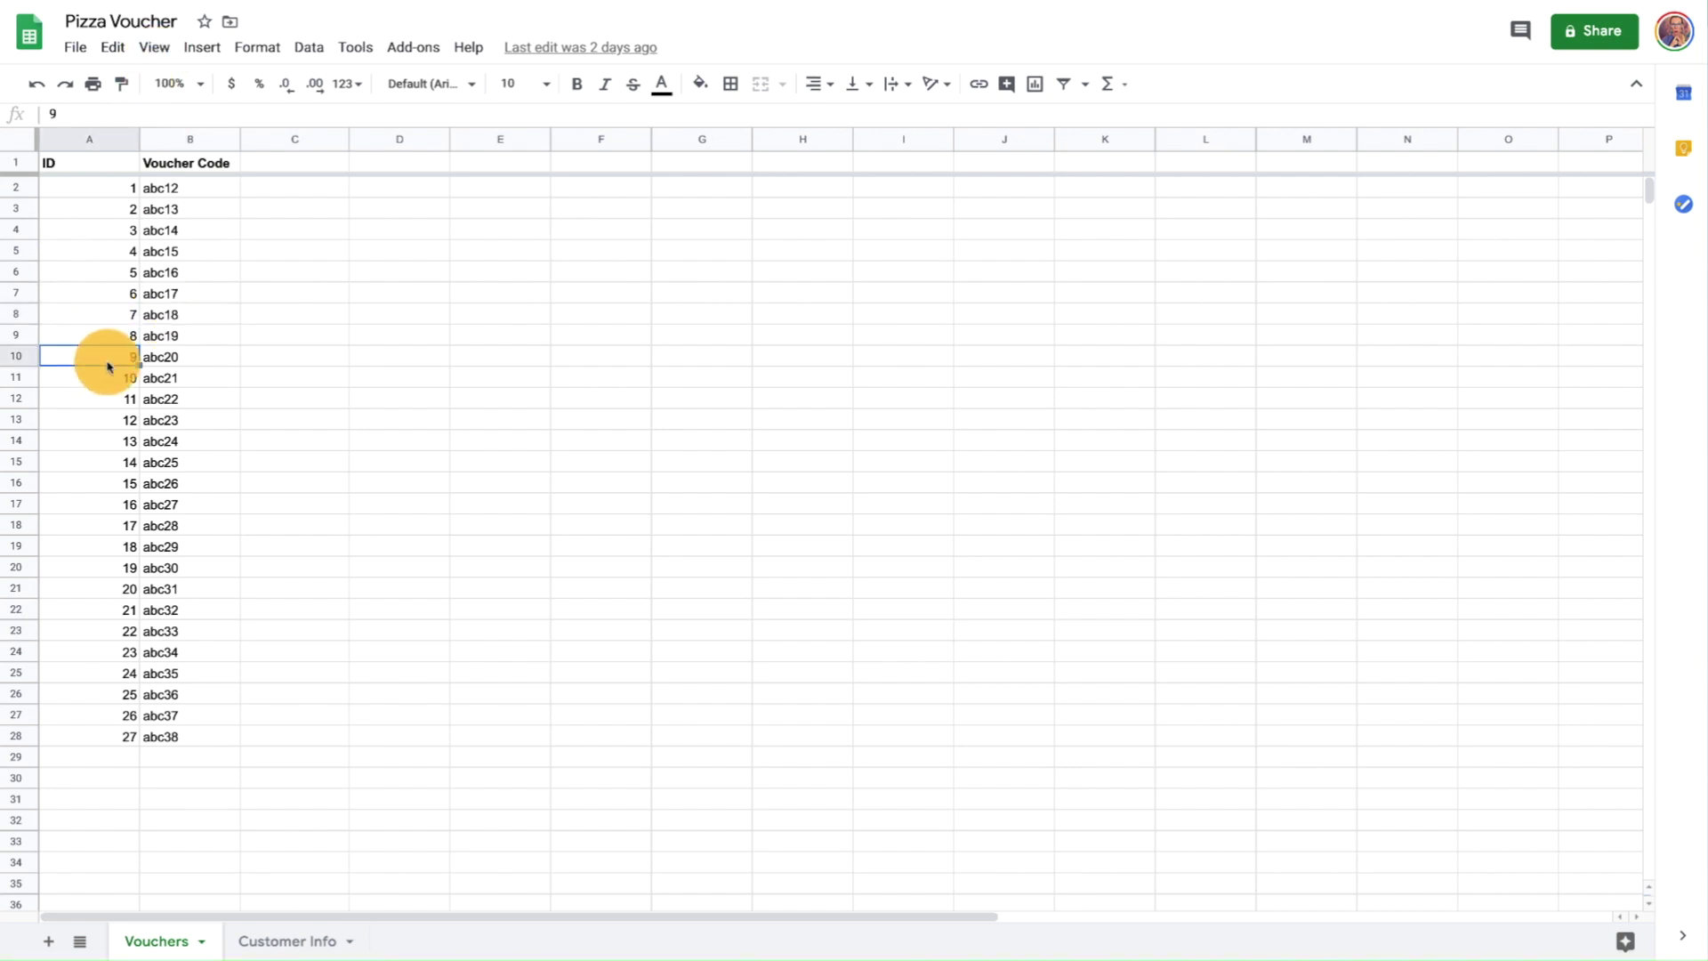
click(233, 361)
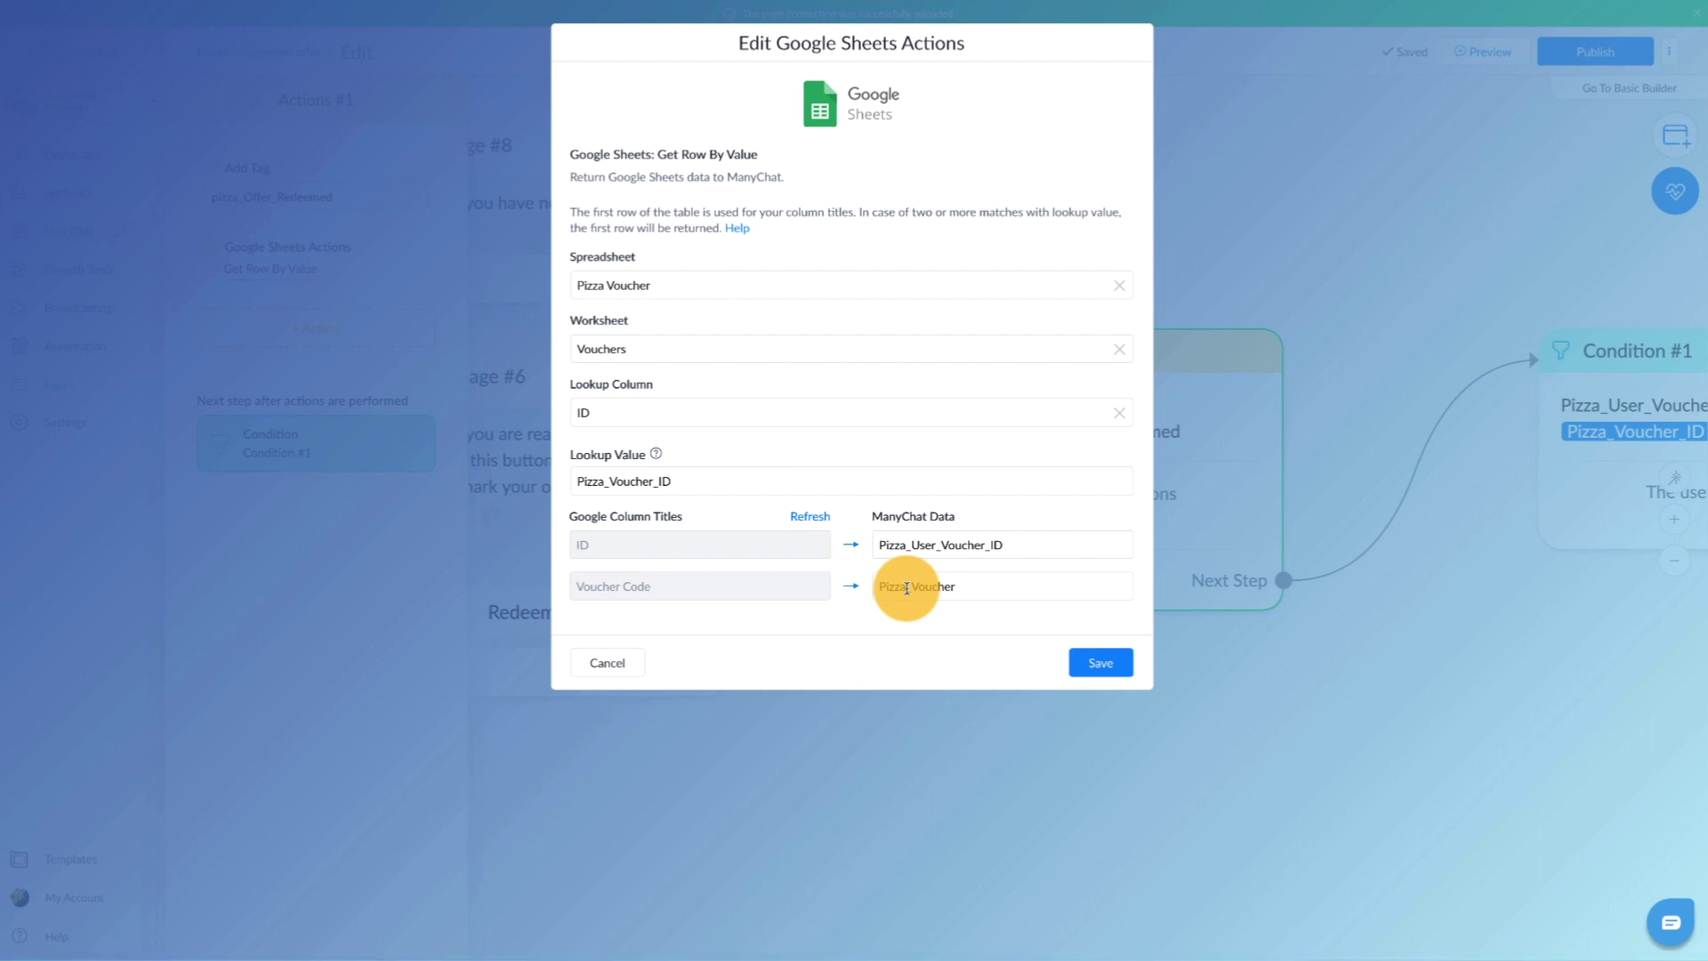
Step: Save the Get Row By Value lookup settings for Actions #1
click(1112, 661)
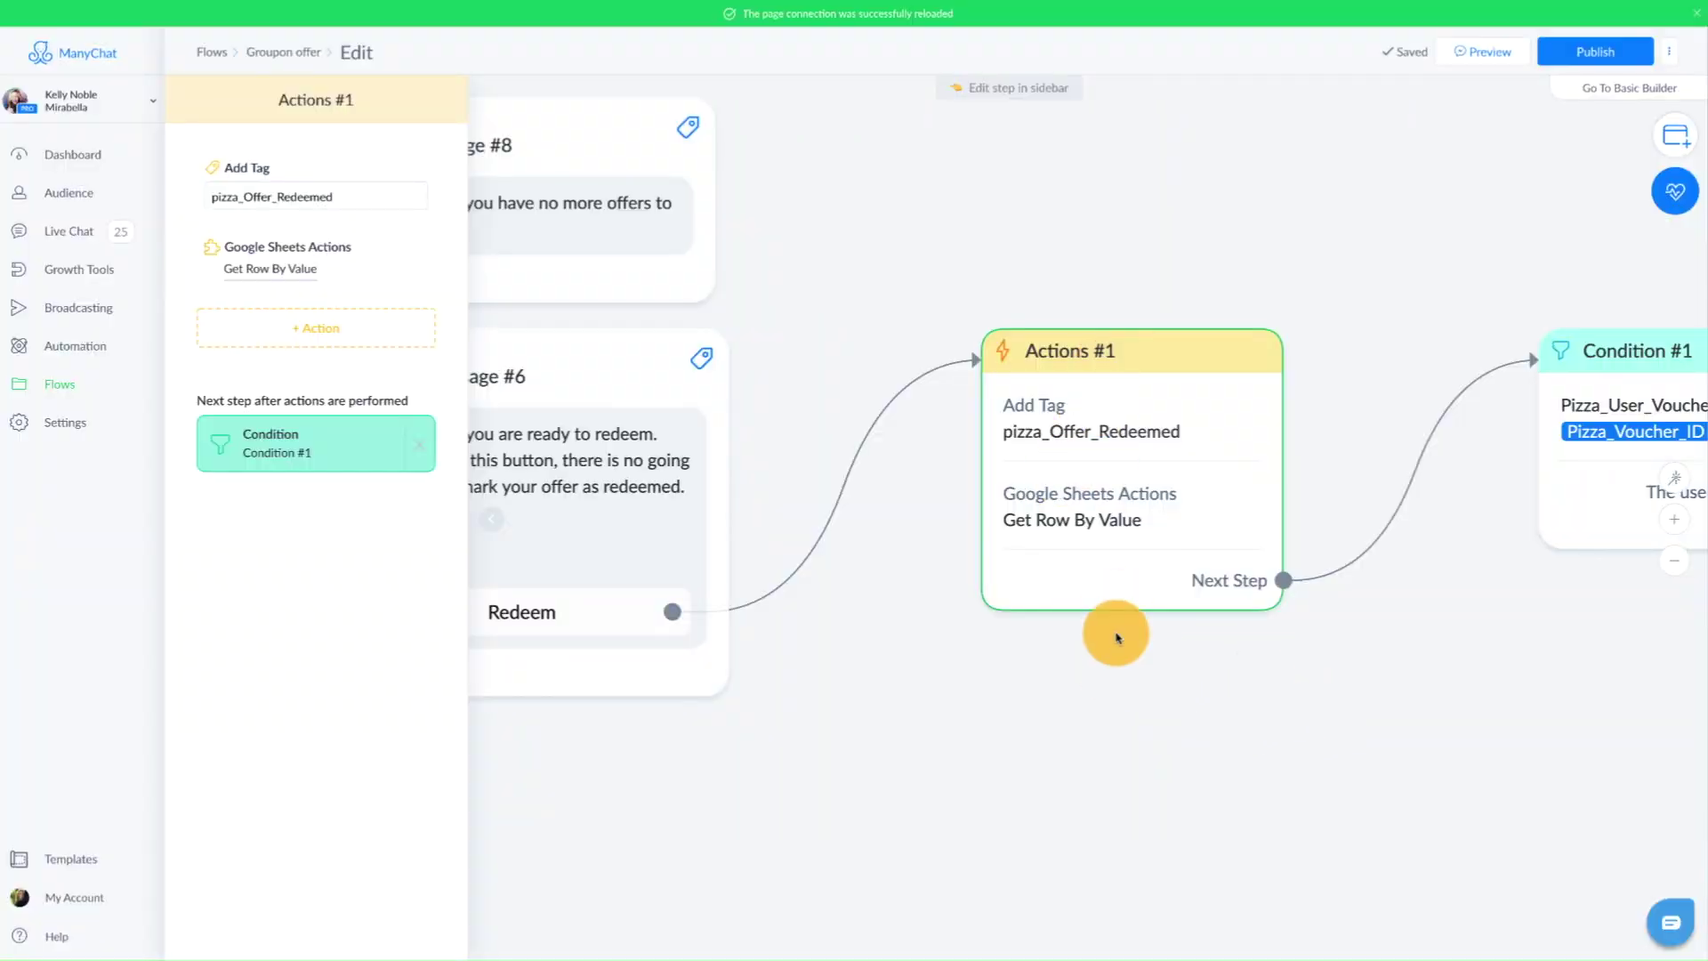
Step: Review Condition #1's Pizza_User_Voucher_ID is Pizza_Voucher_ID check, then open Actions #2
drag(1513, 698, 899, 664)
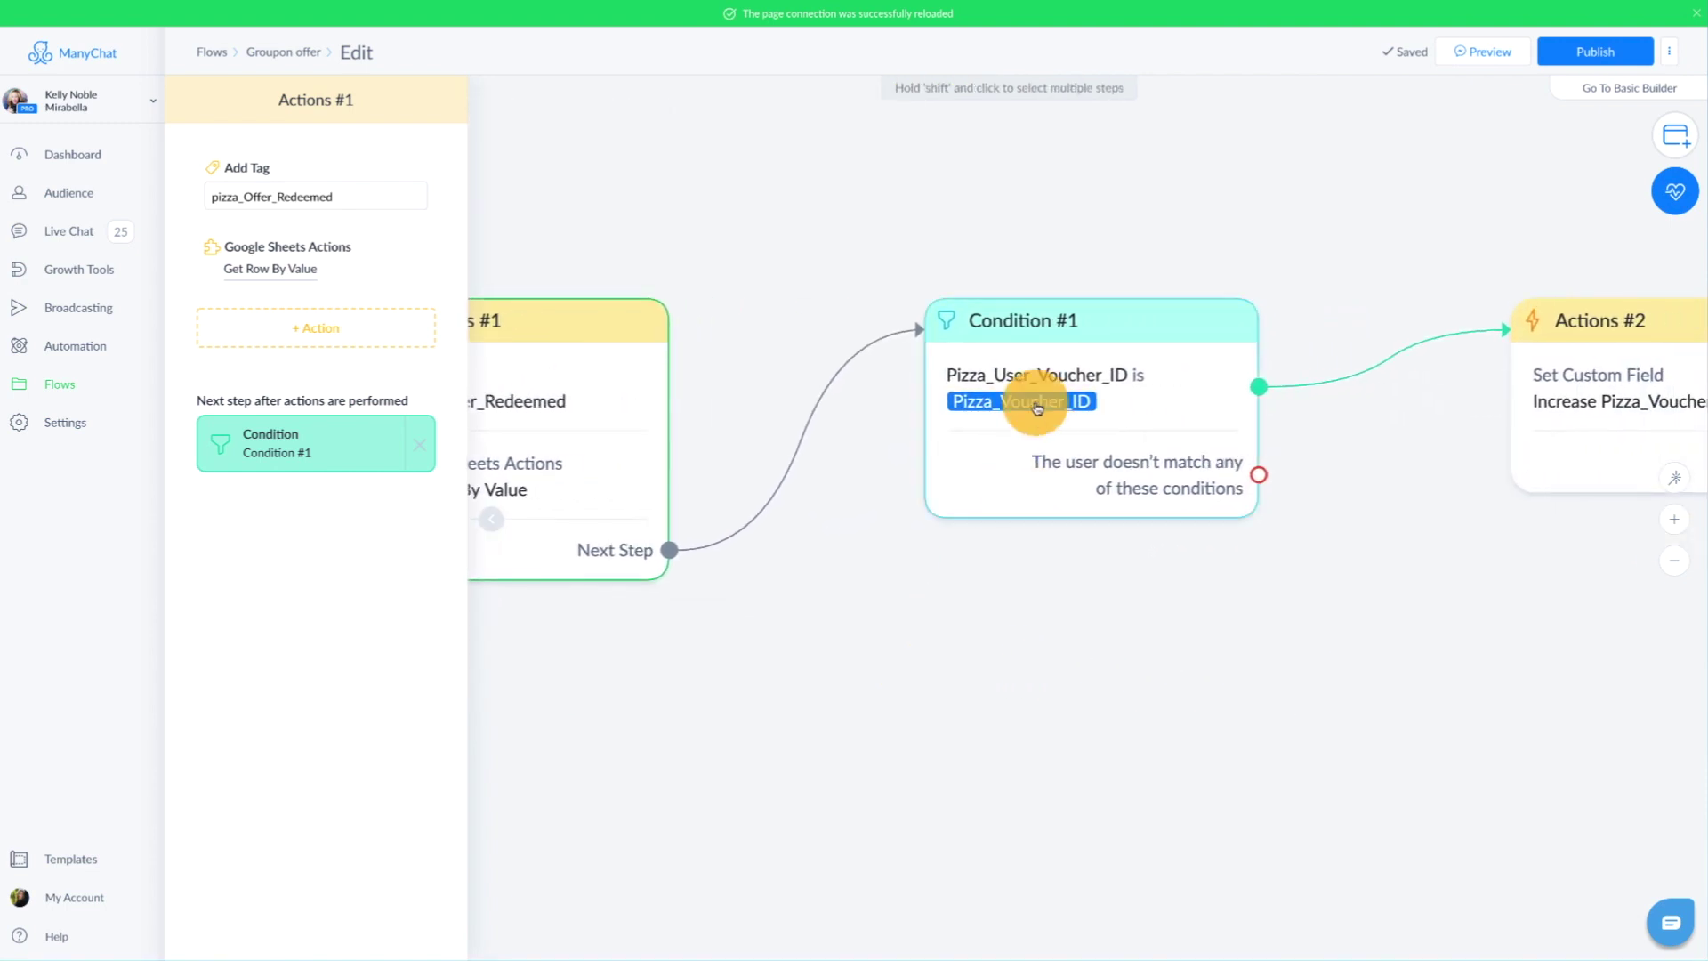
click(1142, 402)
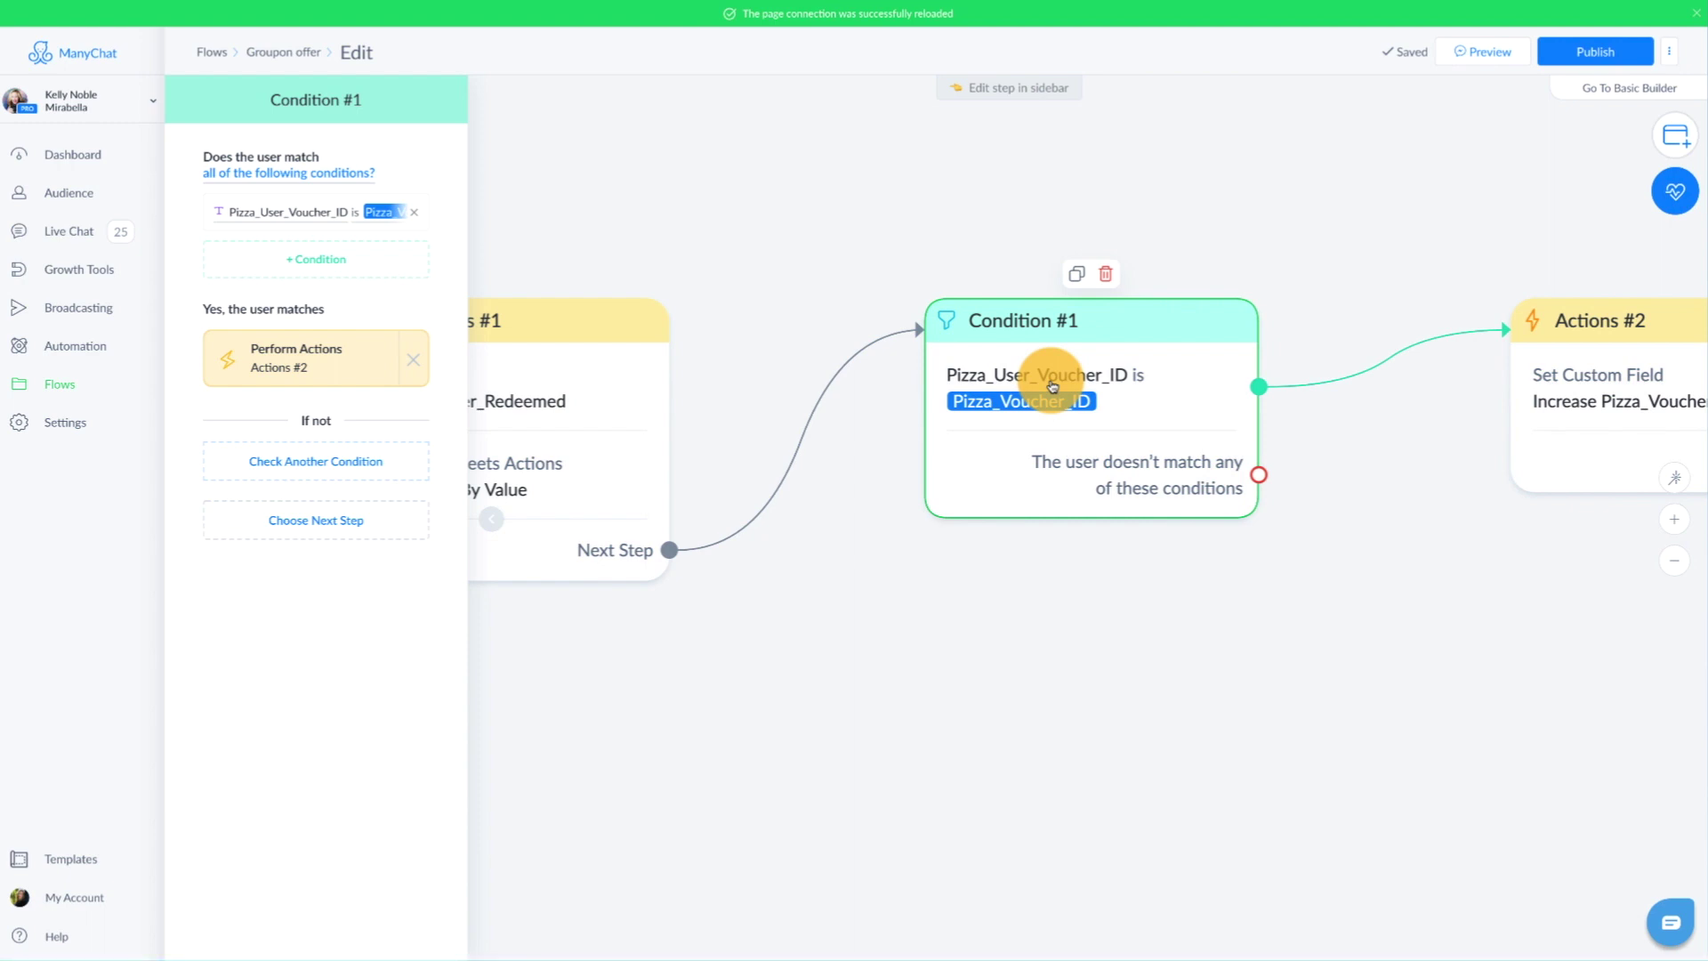
click(310, 210)
click(431, 166)
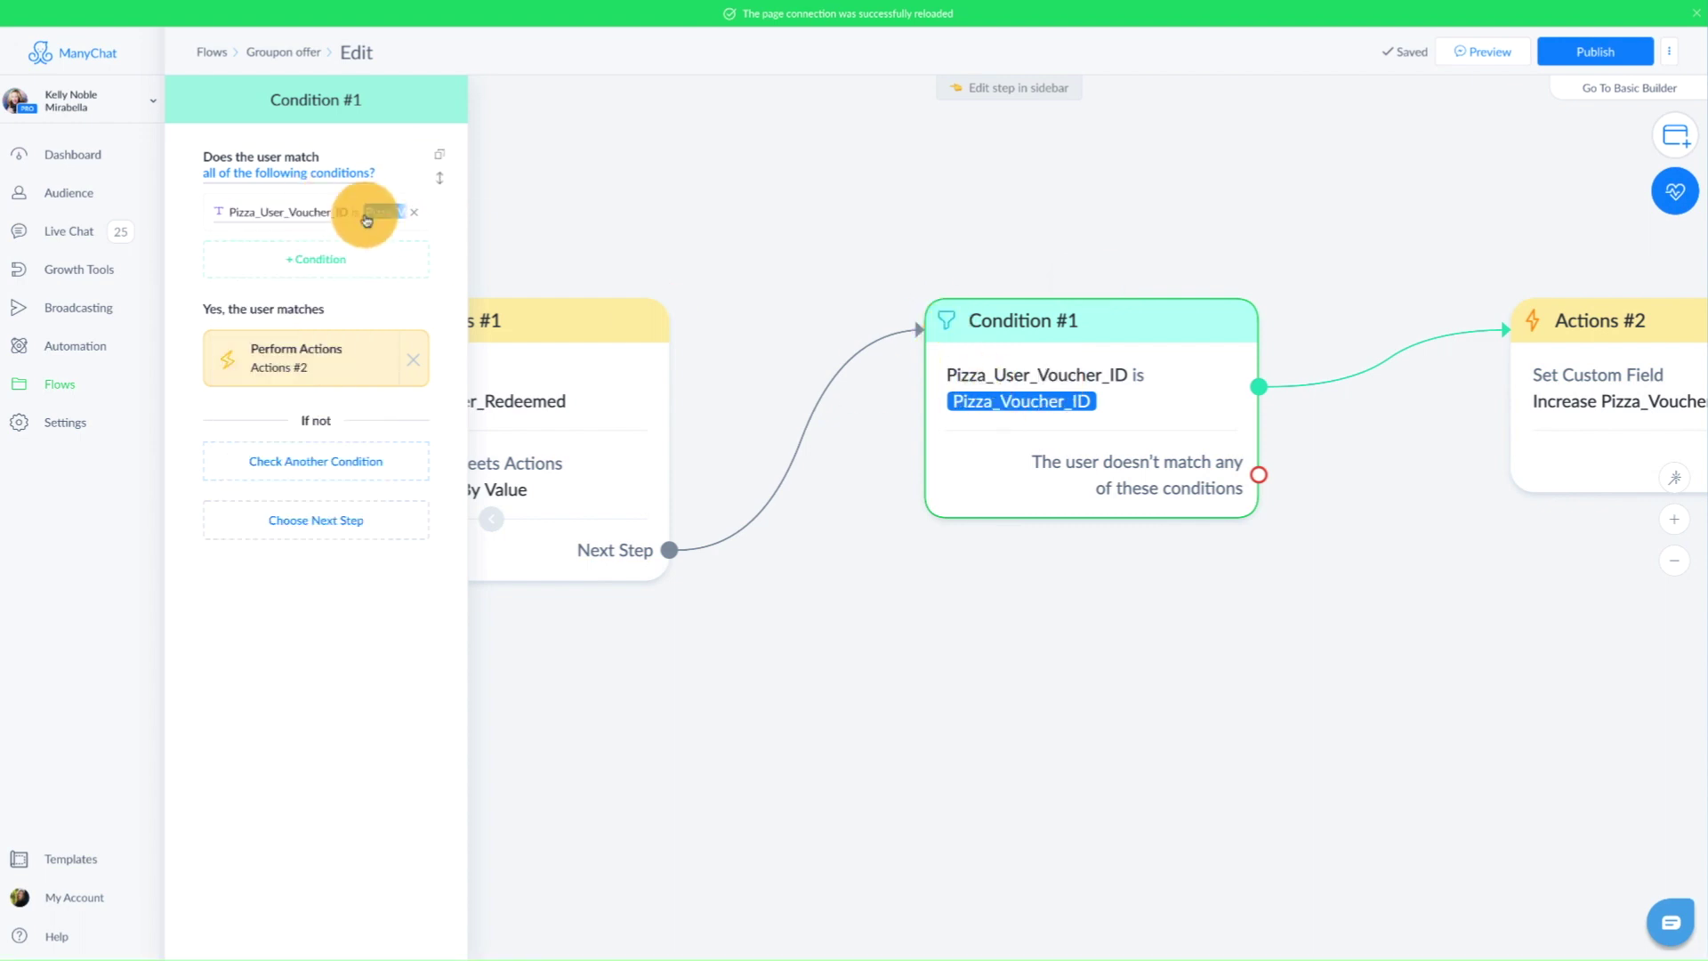
click(367, 214)
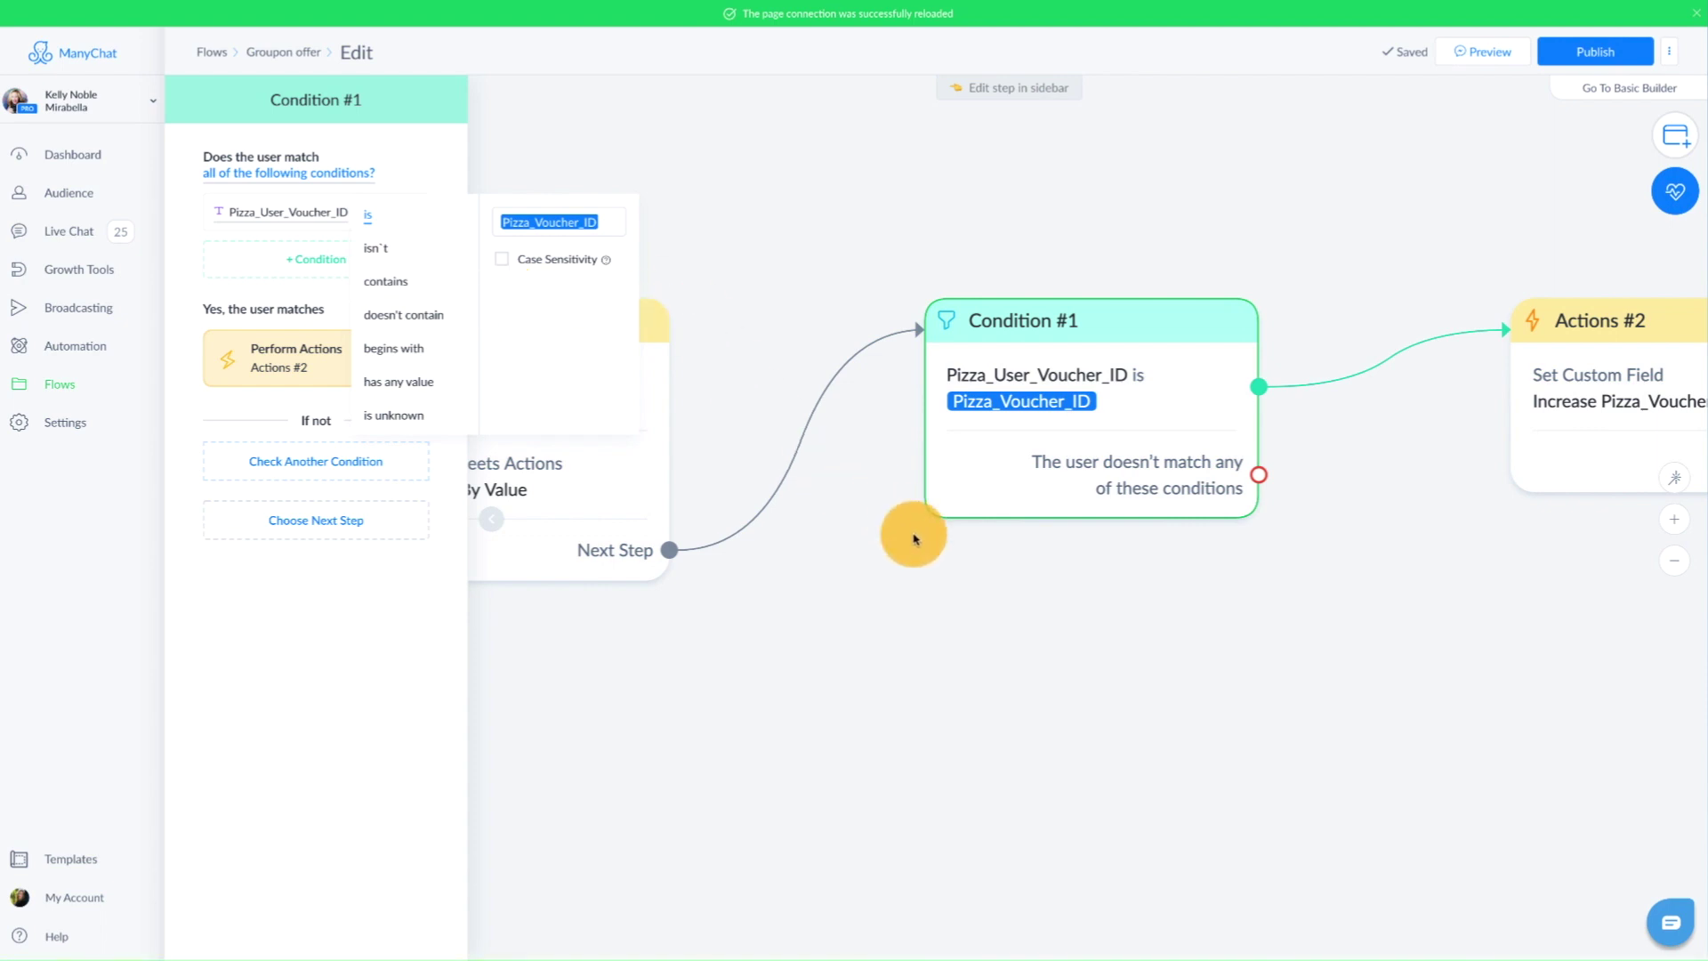
drag(908, 534, 646, 263)
click(1028, 411)
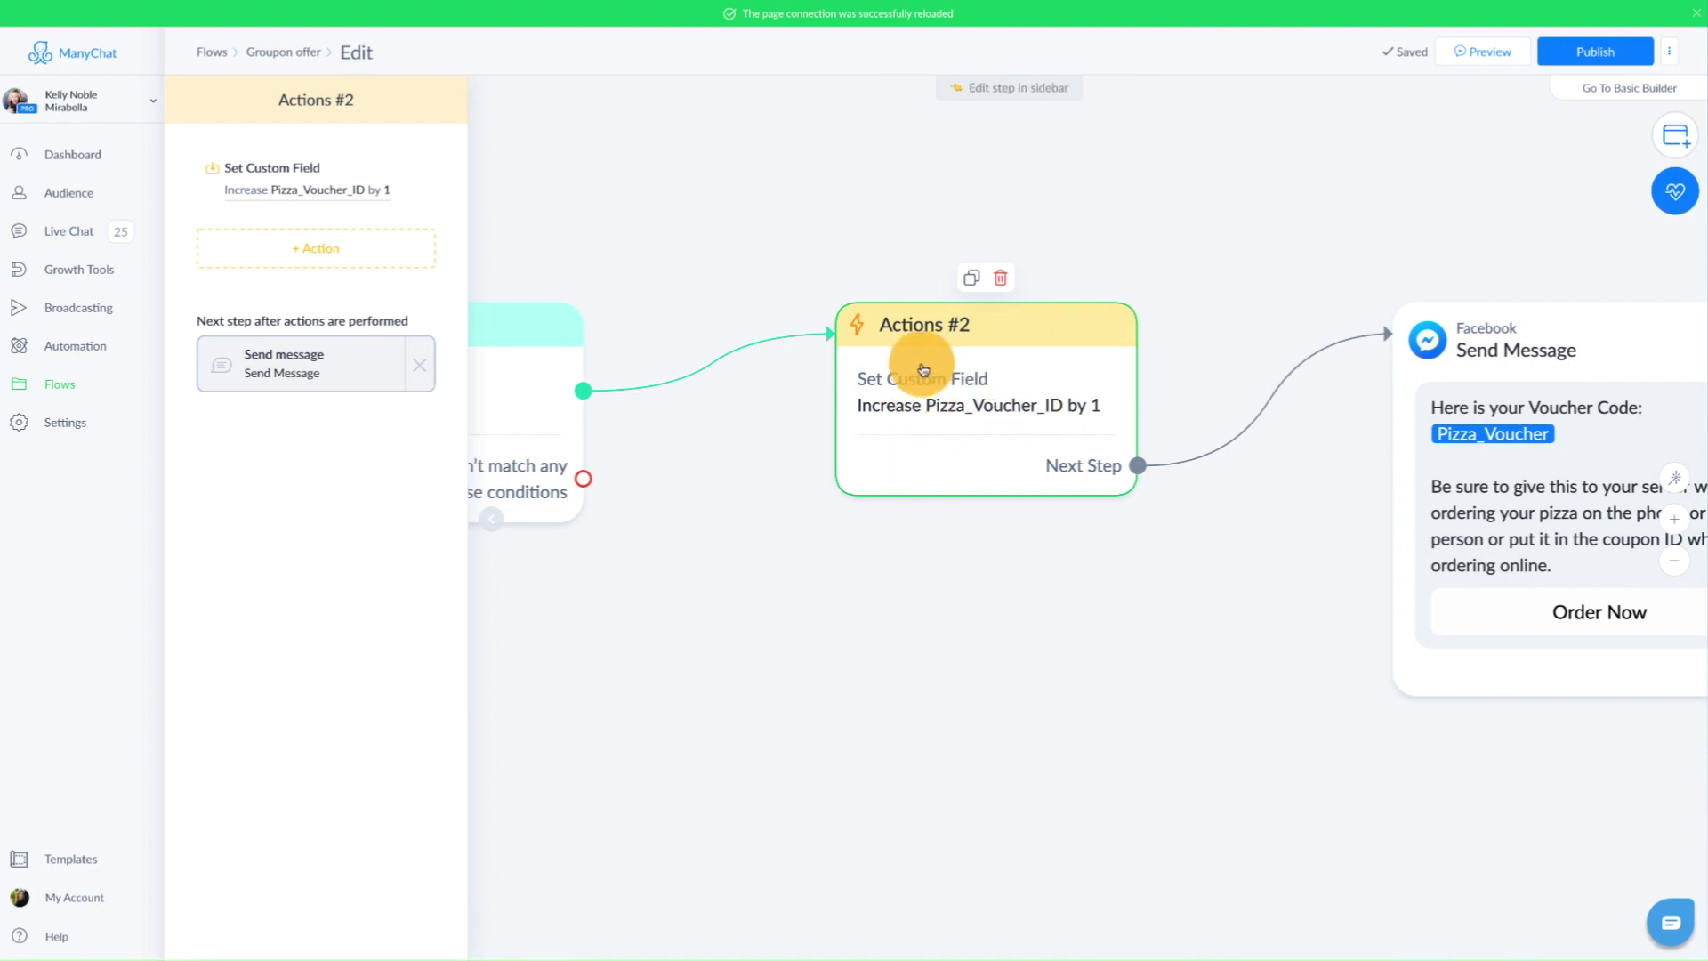
Step: Confirm Actions #2 increases Pizza_Voucher_ID by 1, then open the voucher-code message step
click(258, 194)
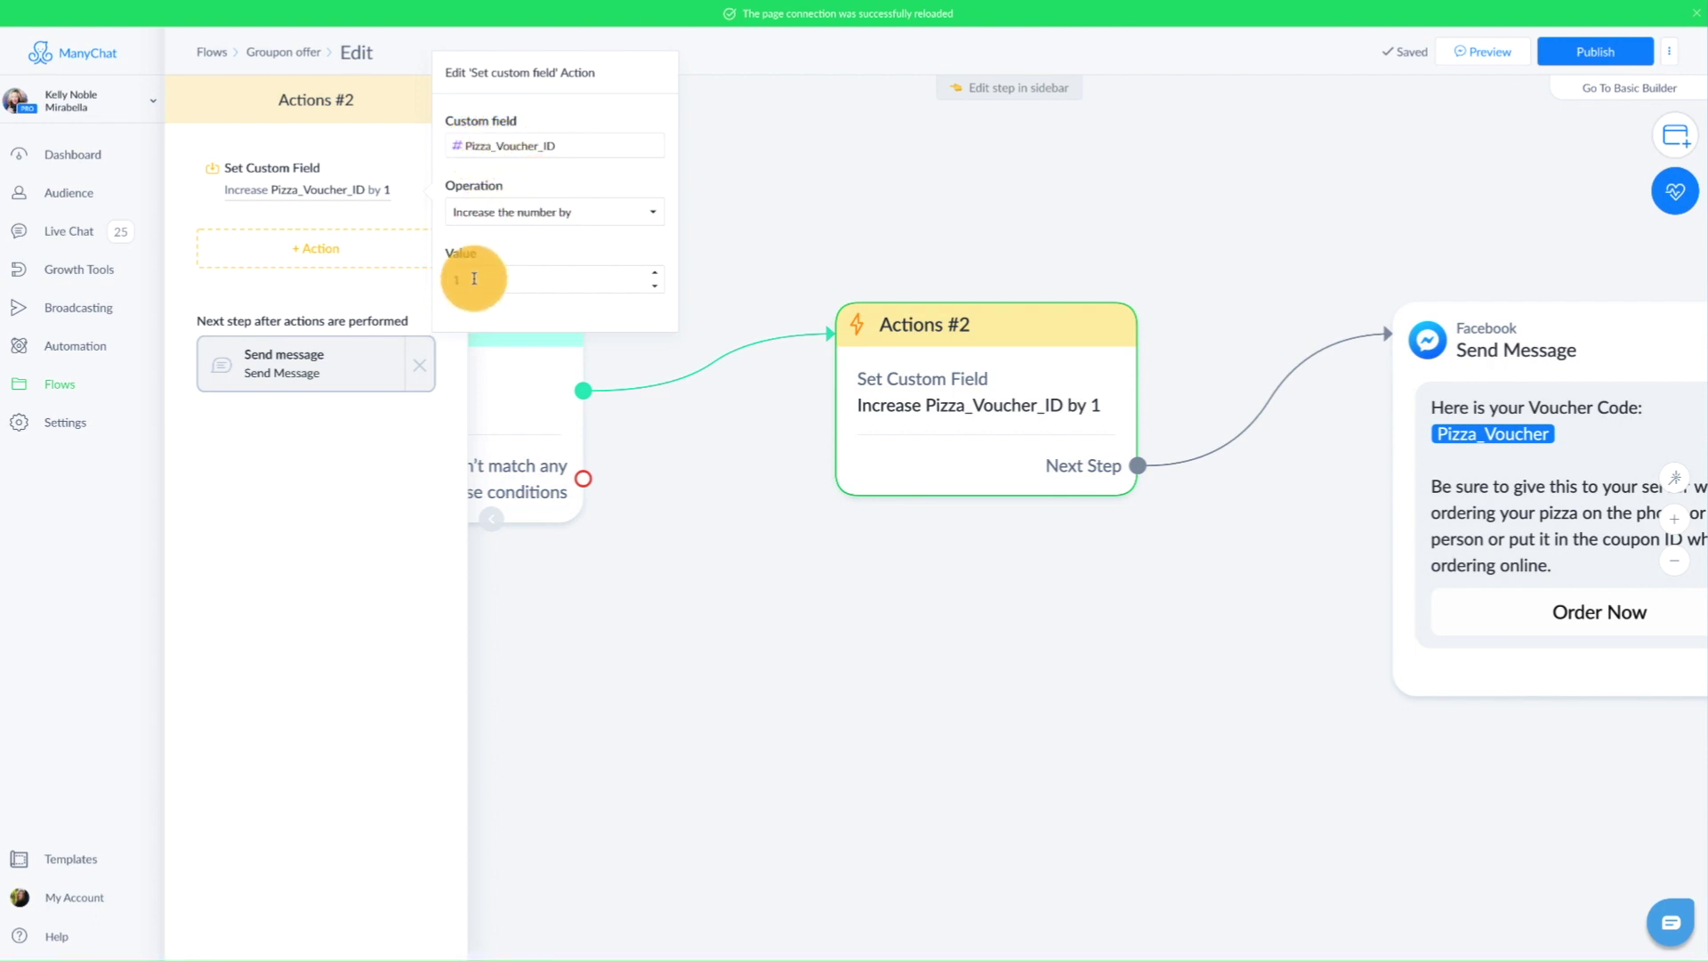
click(1249, 237)
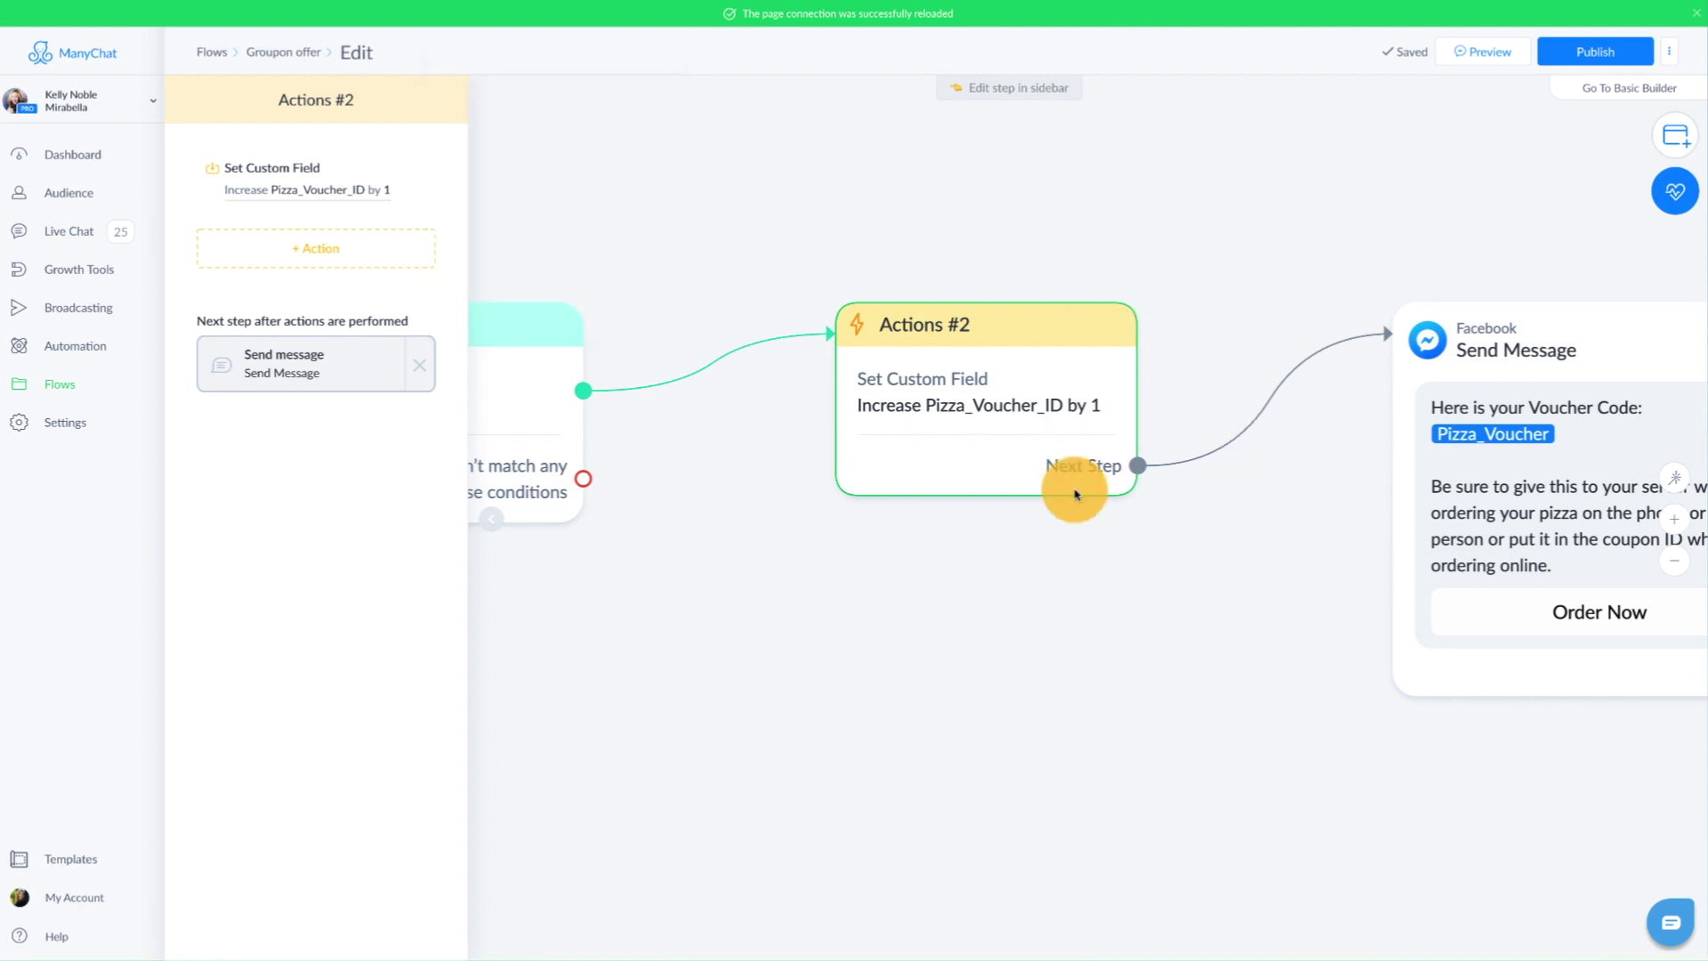
click(1441, 484)
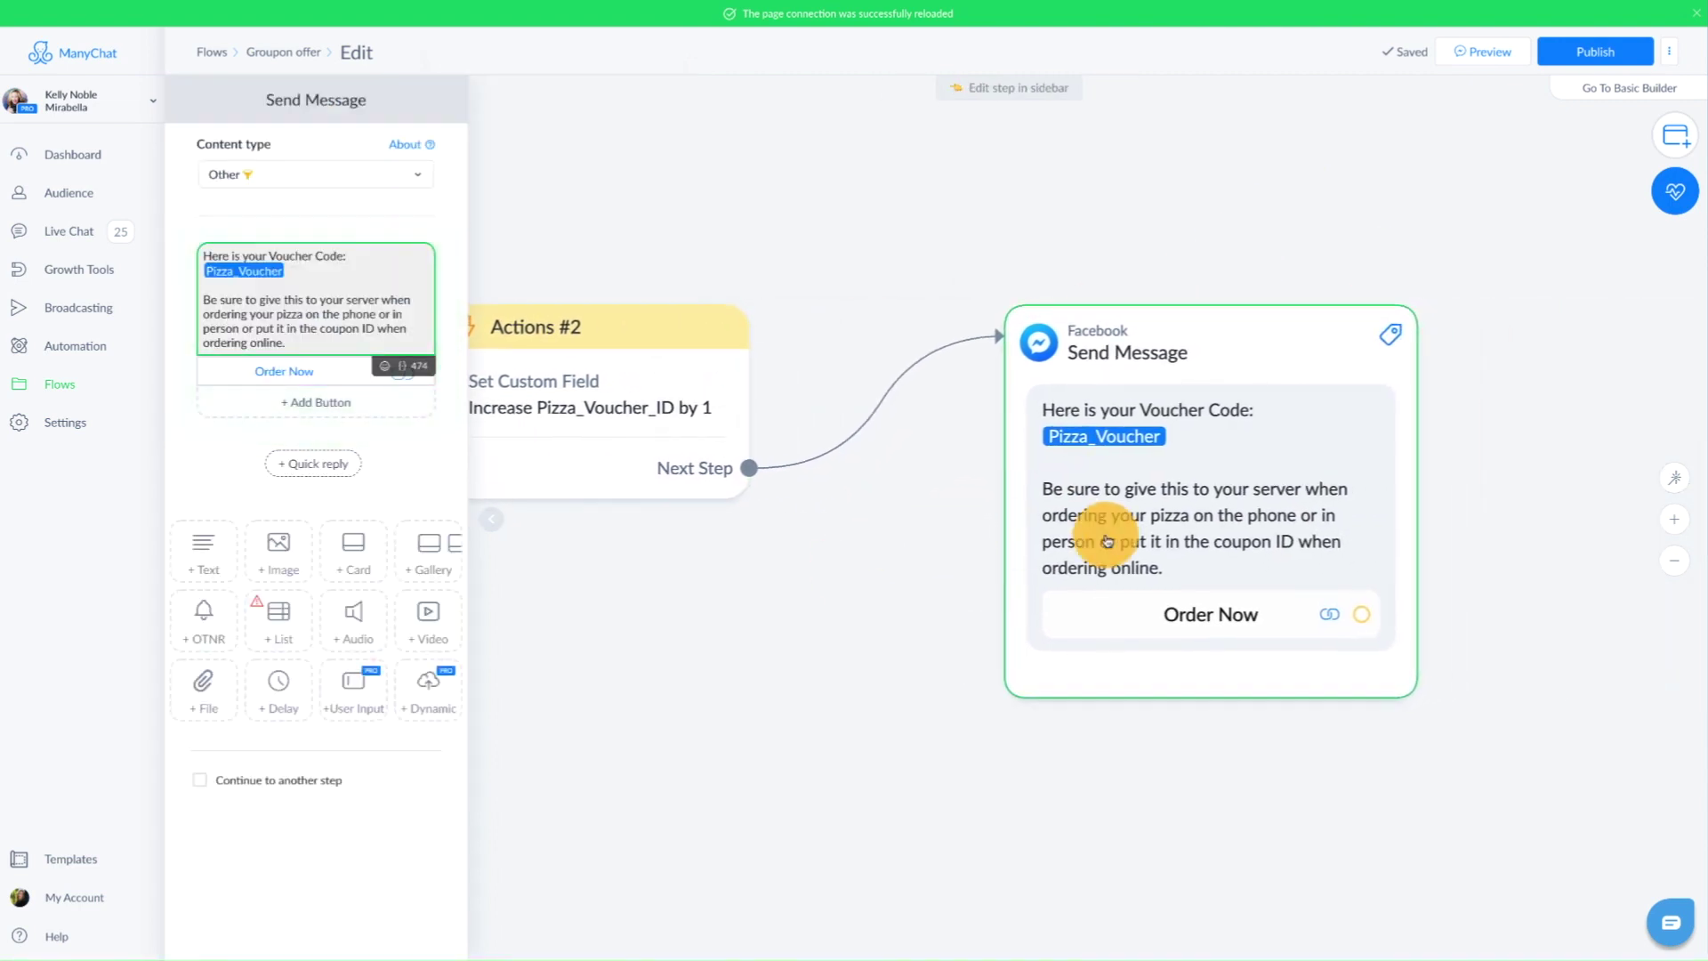
Step: Insert an extra Pizza_Voucher user field into the voucher message text
mouse_move(1193, 516)
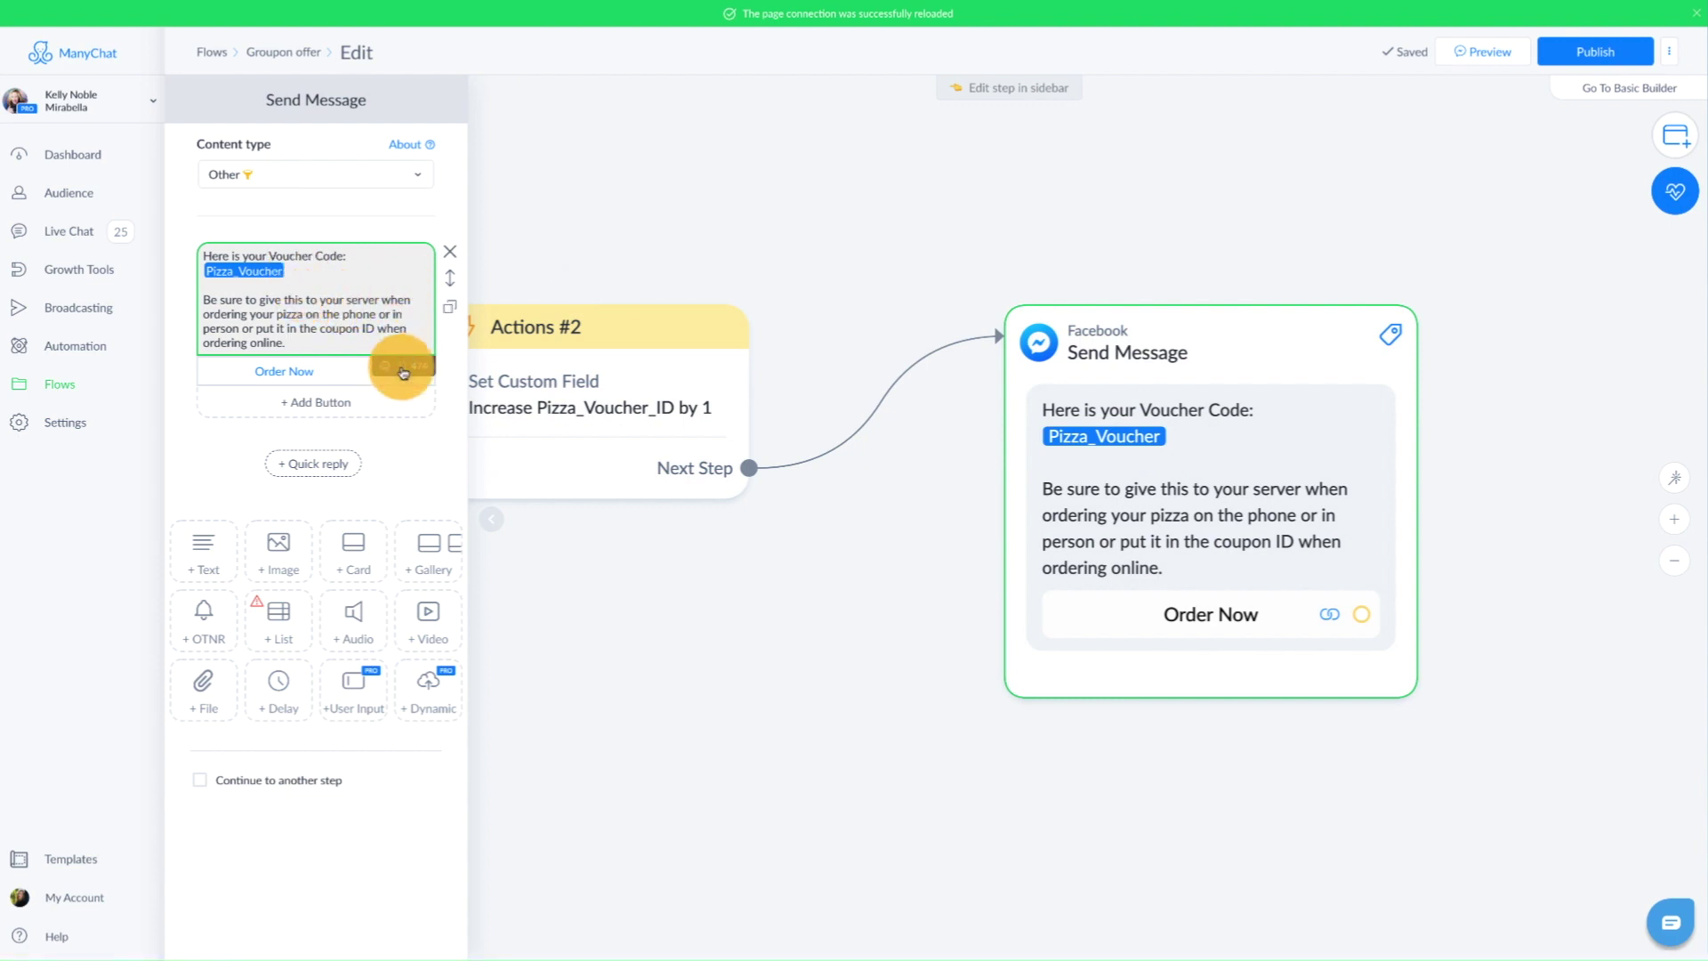
click(403, 373)
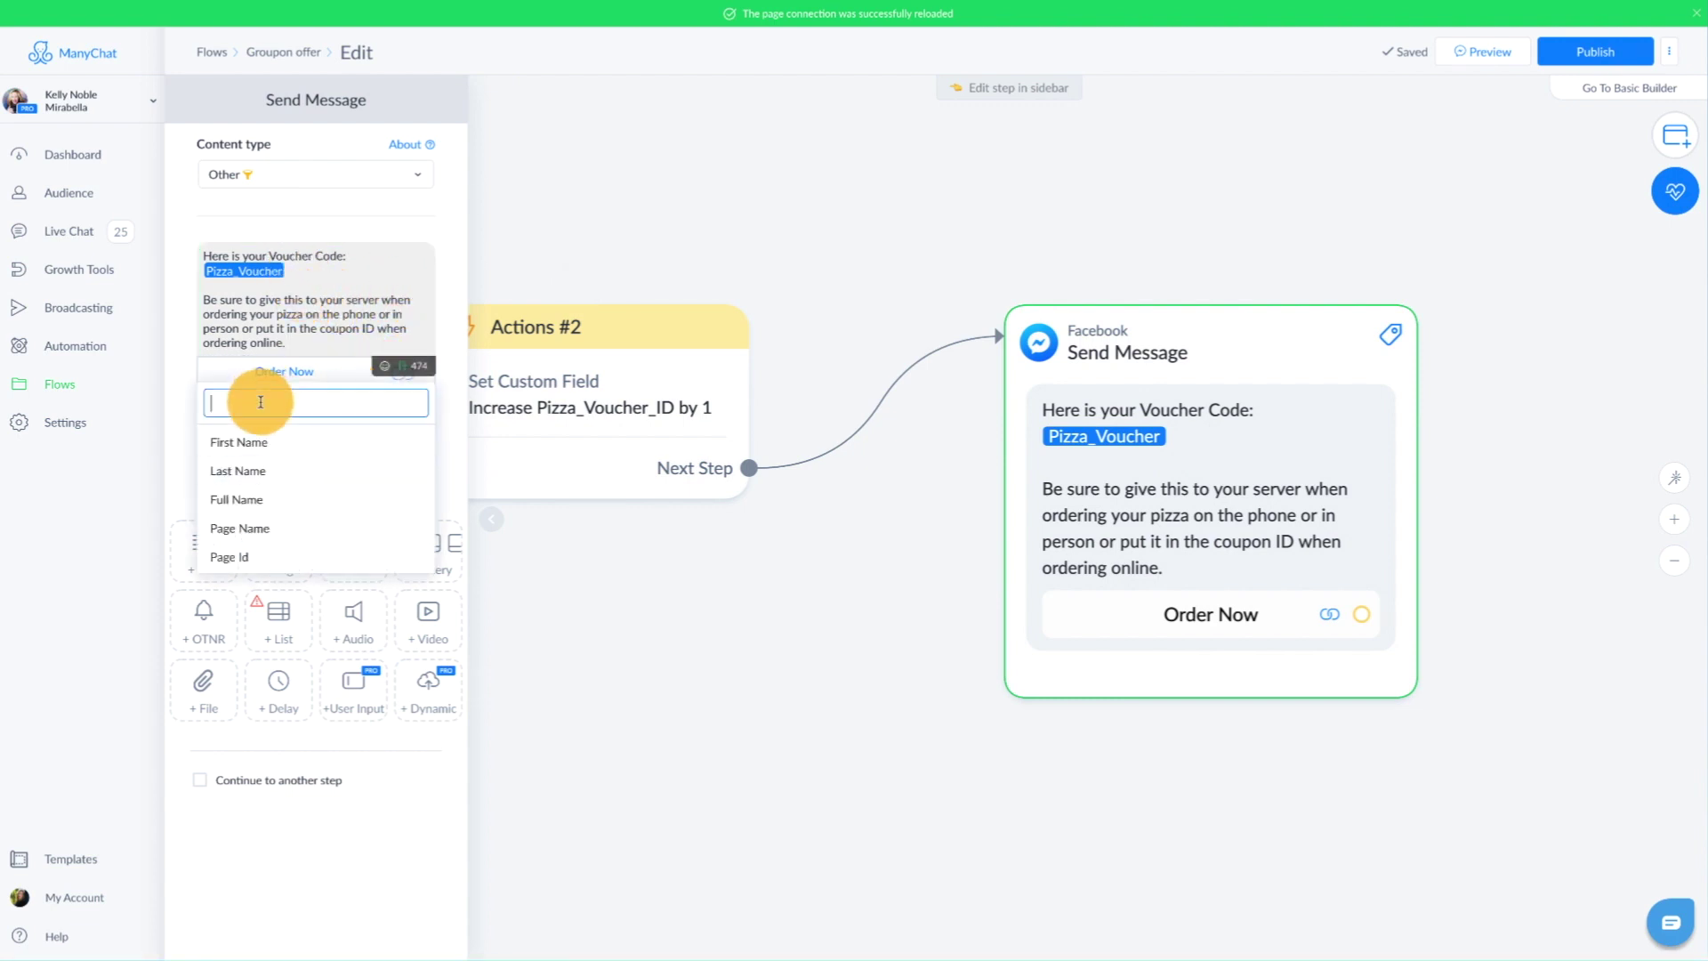
text(pizza)
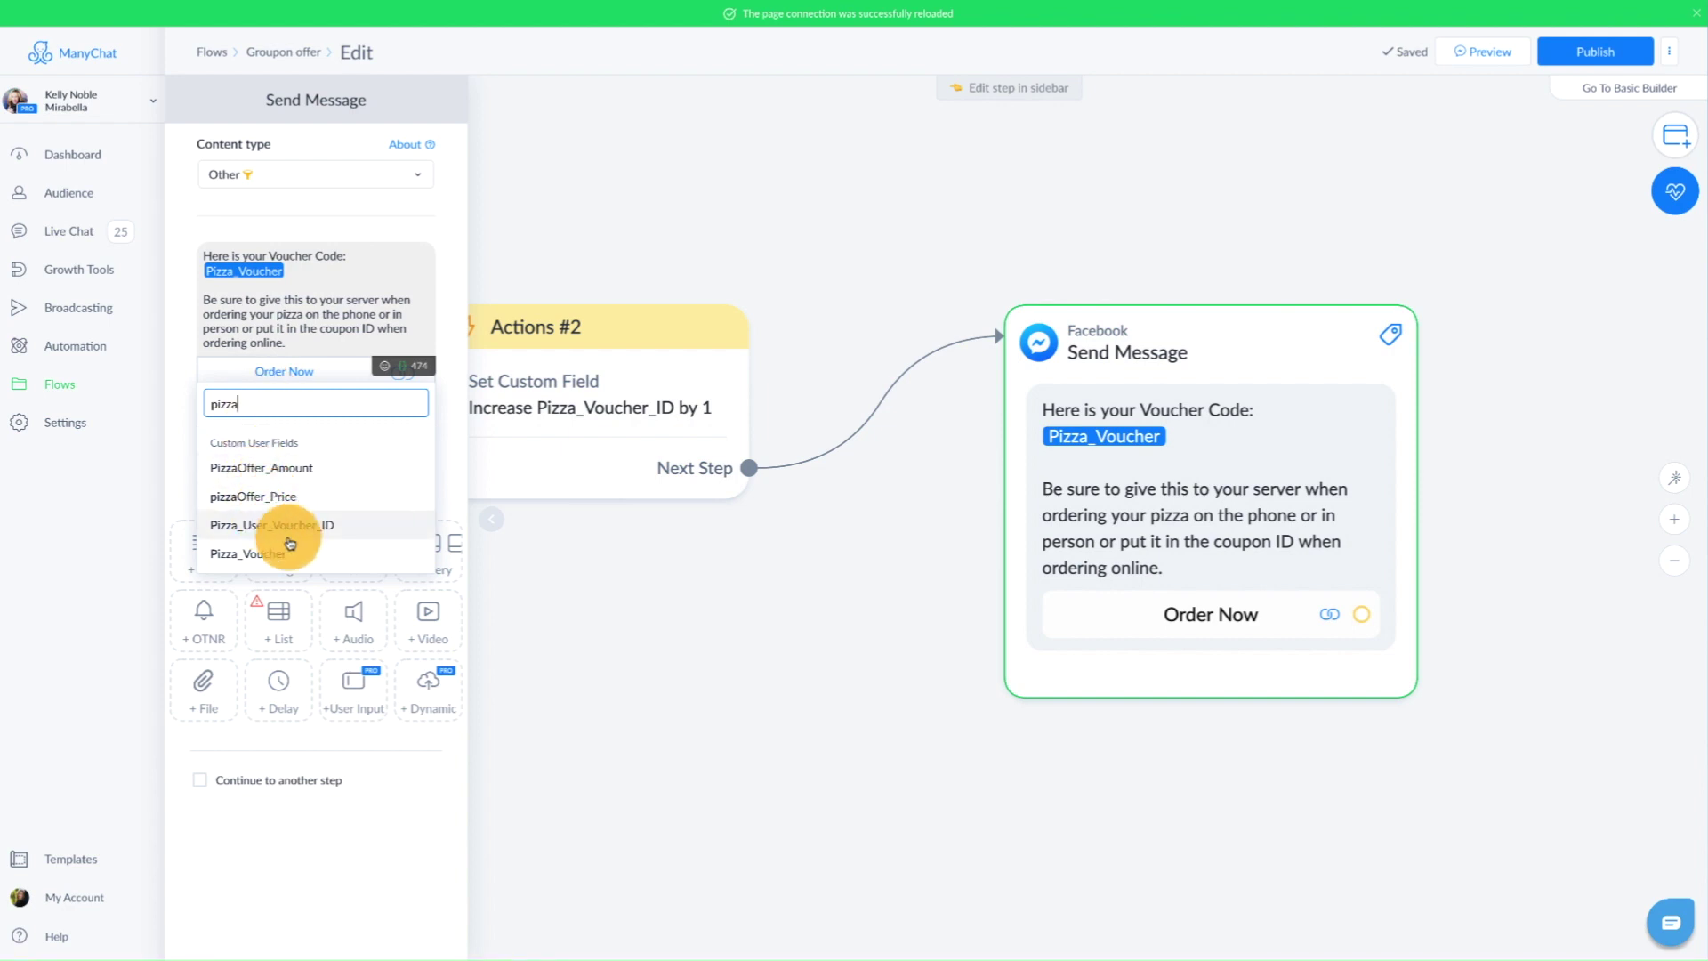
click(275, 552)
click(397, 271)
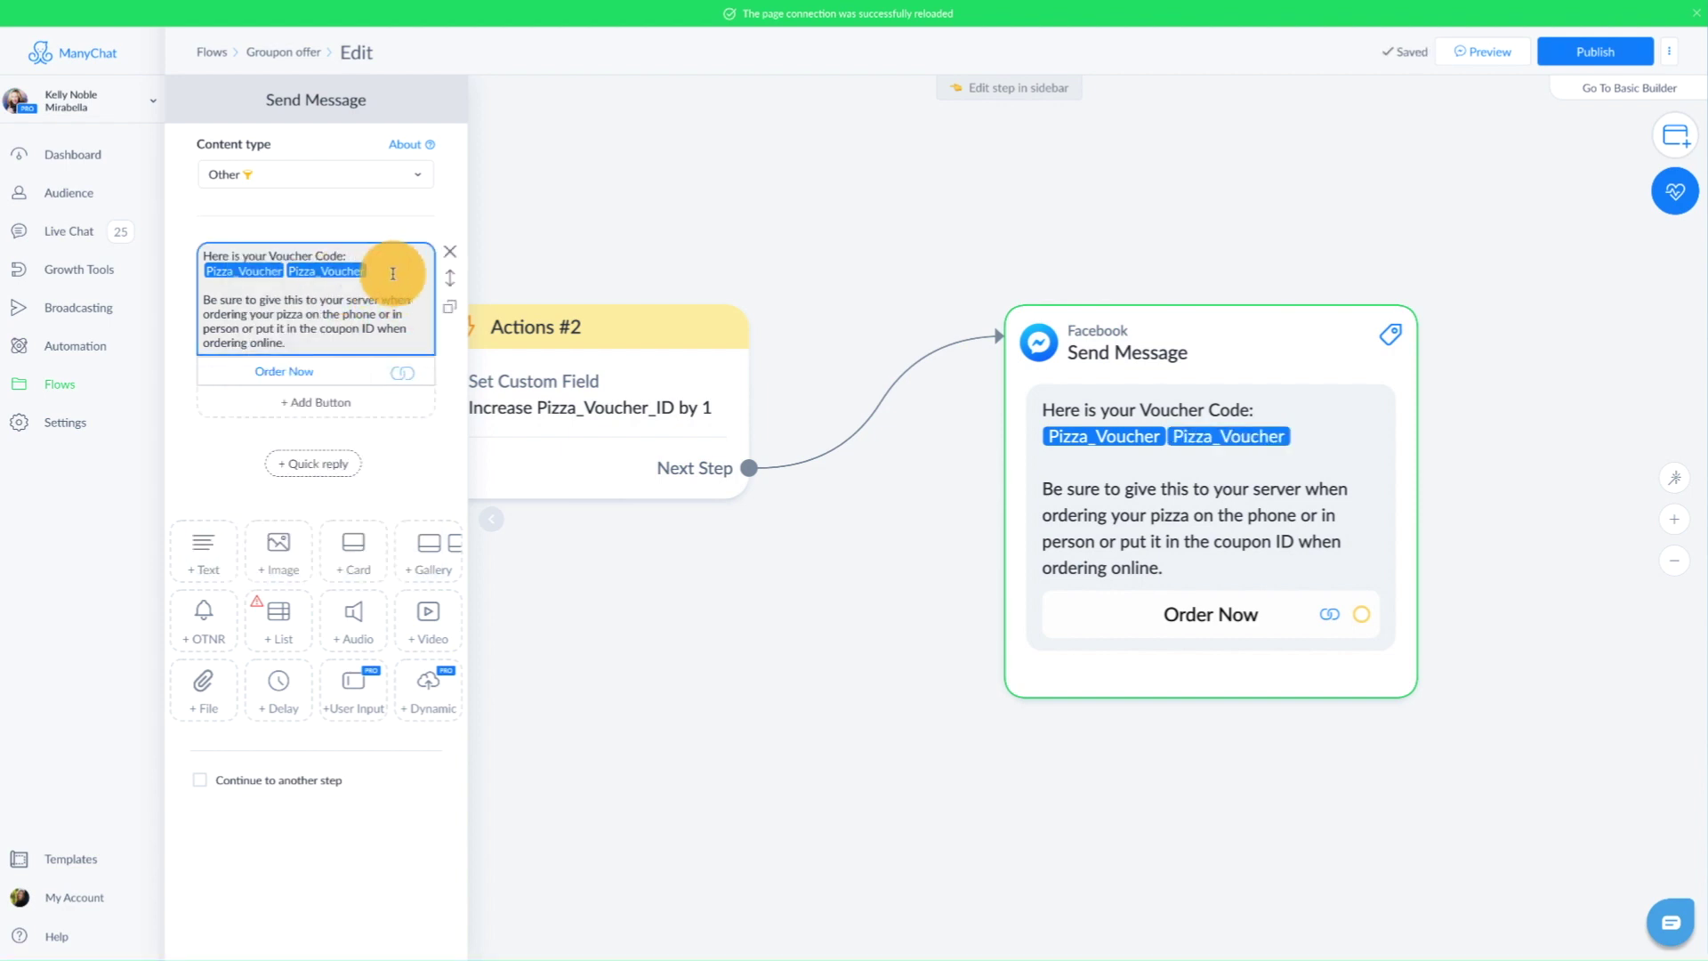
key(BackSpace)
click(336, 285)
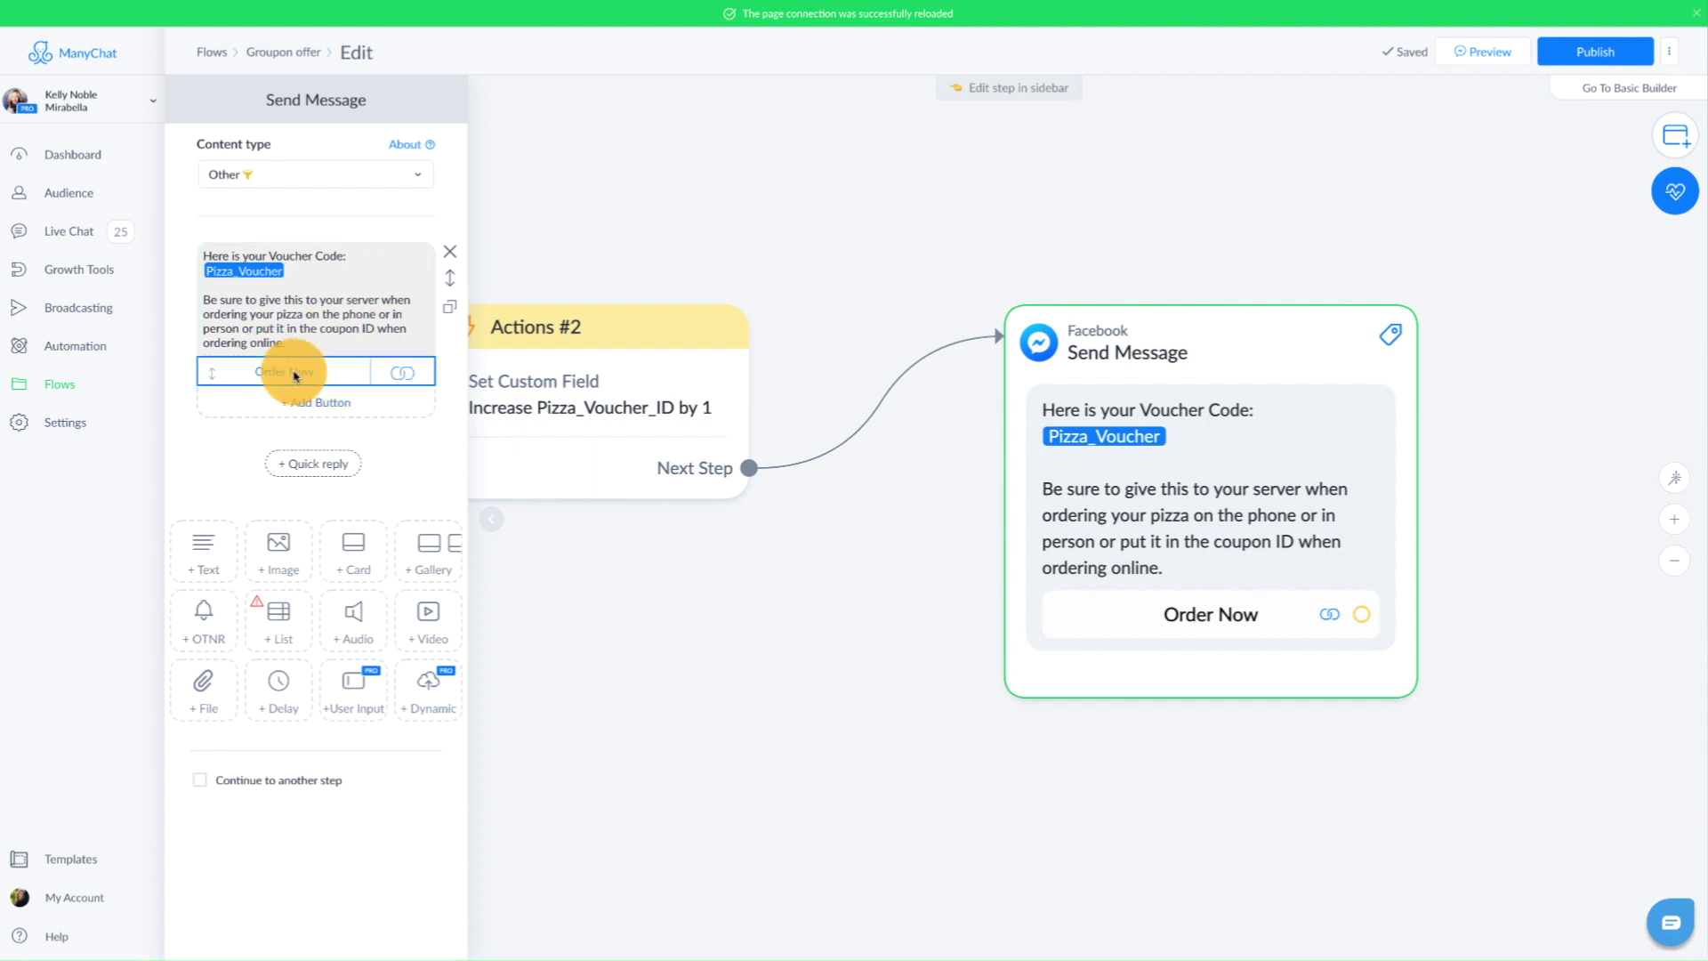
drag(503, 401, 616, 399)
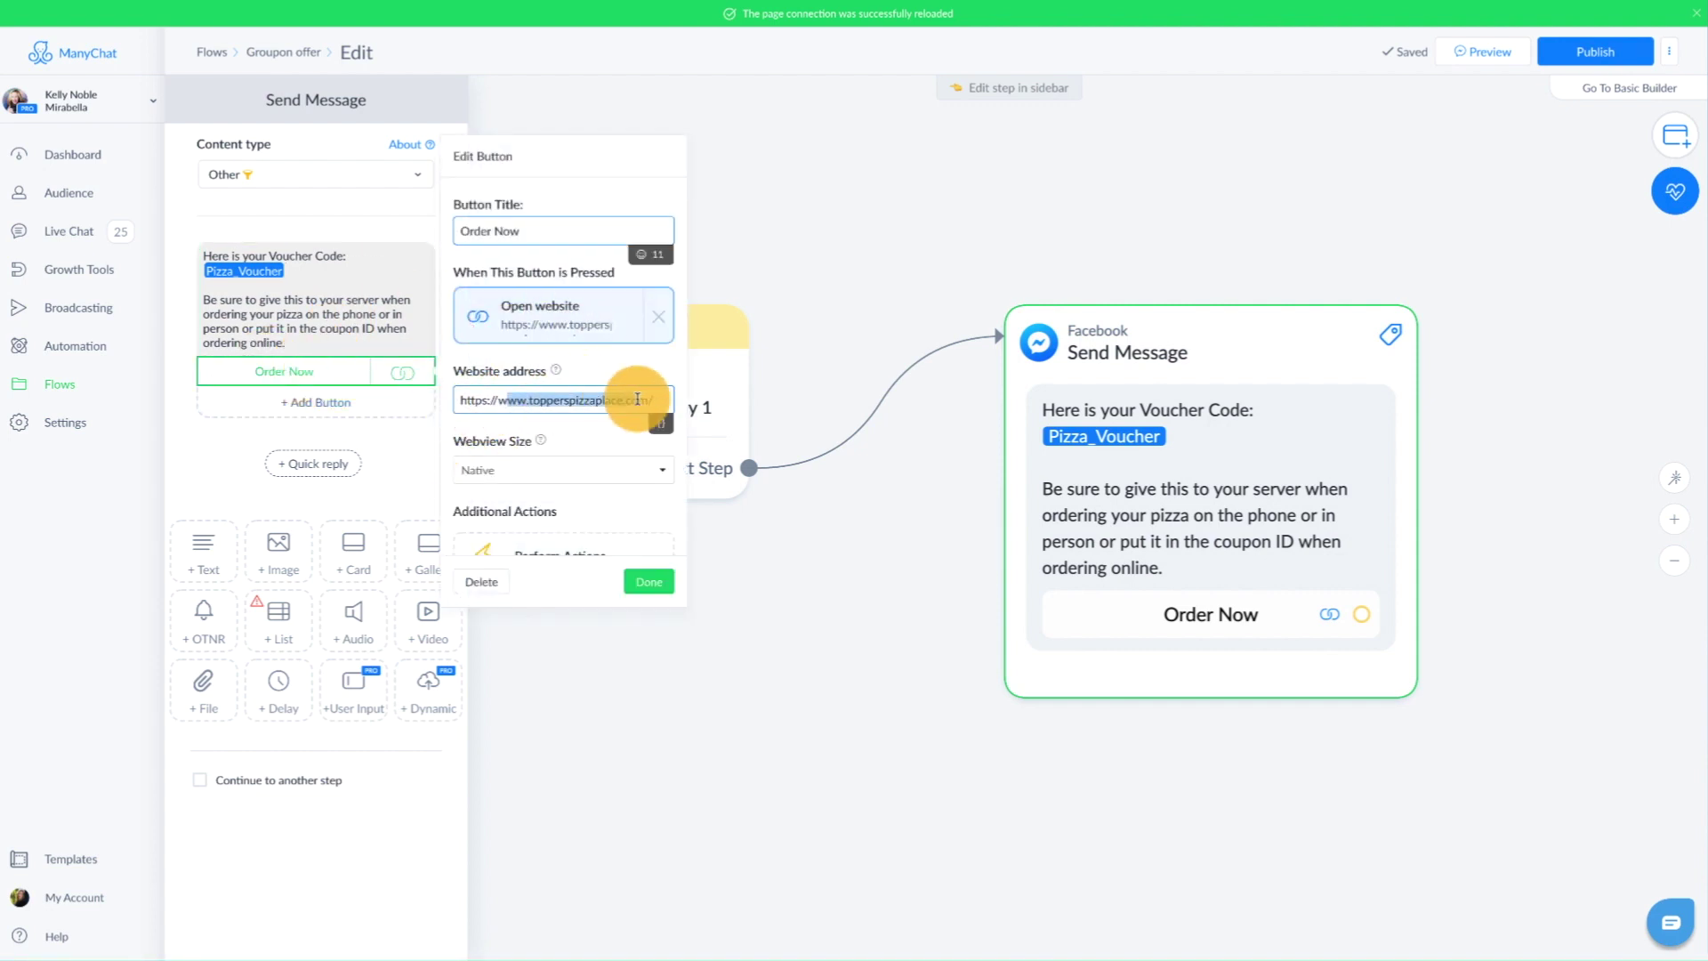
click(637, 399)
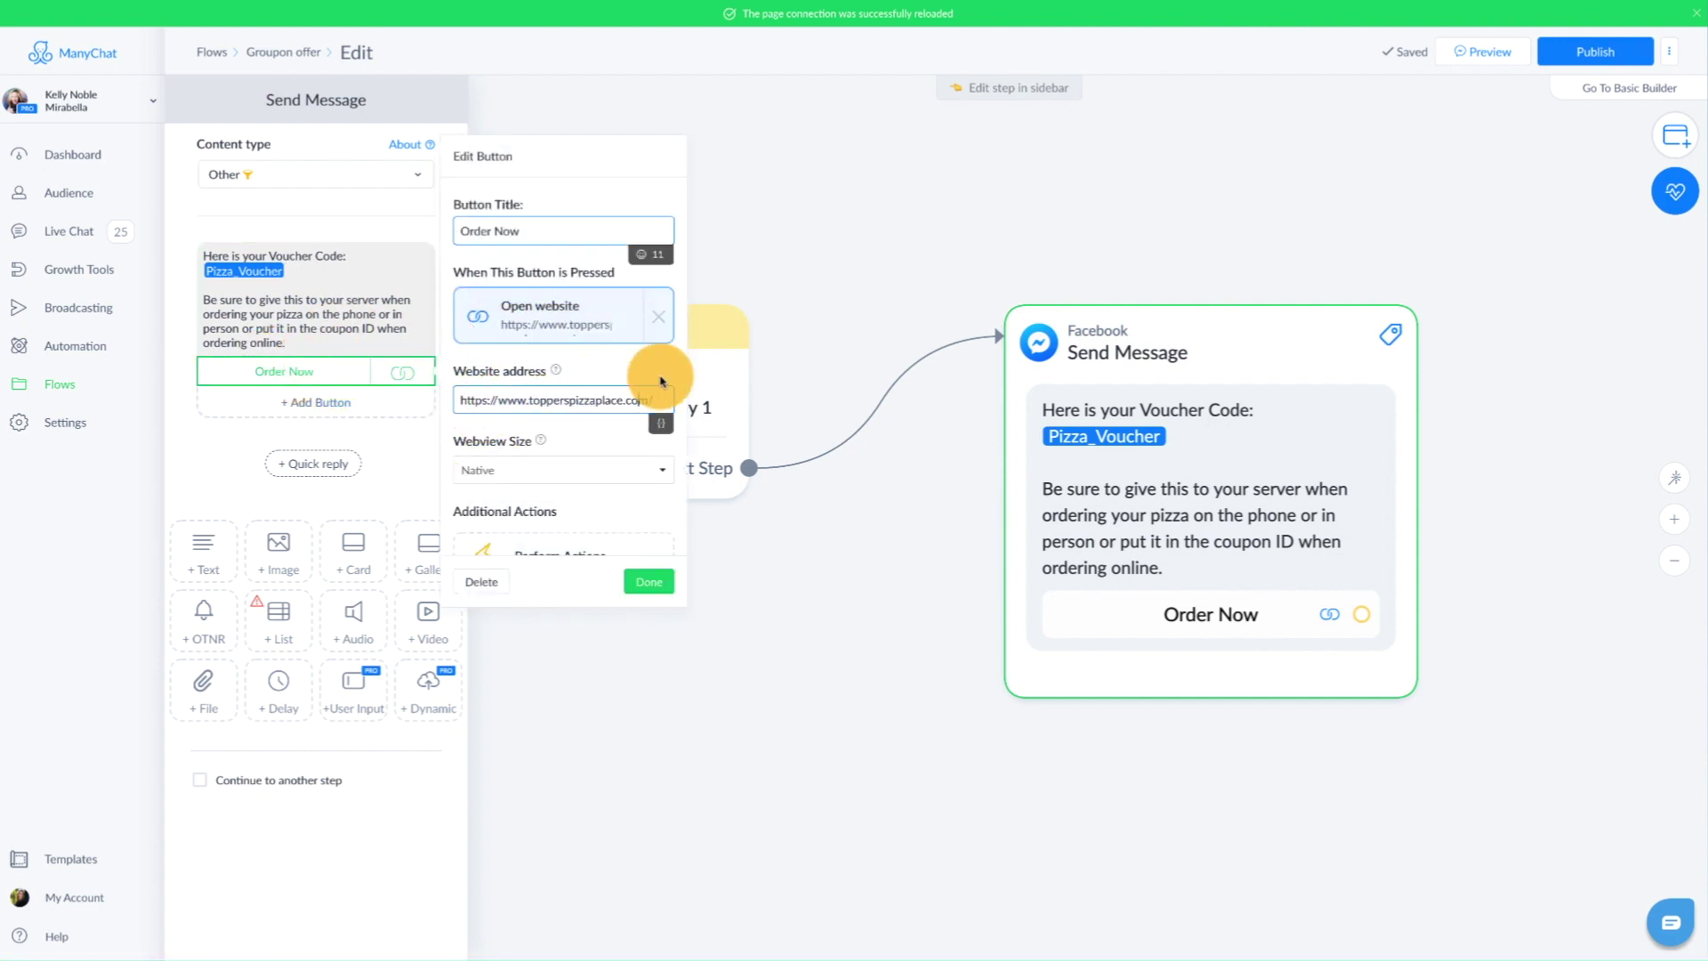